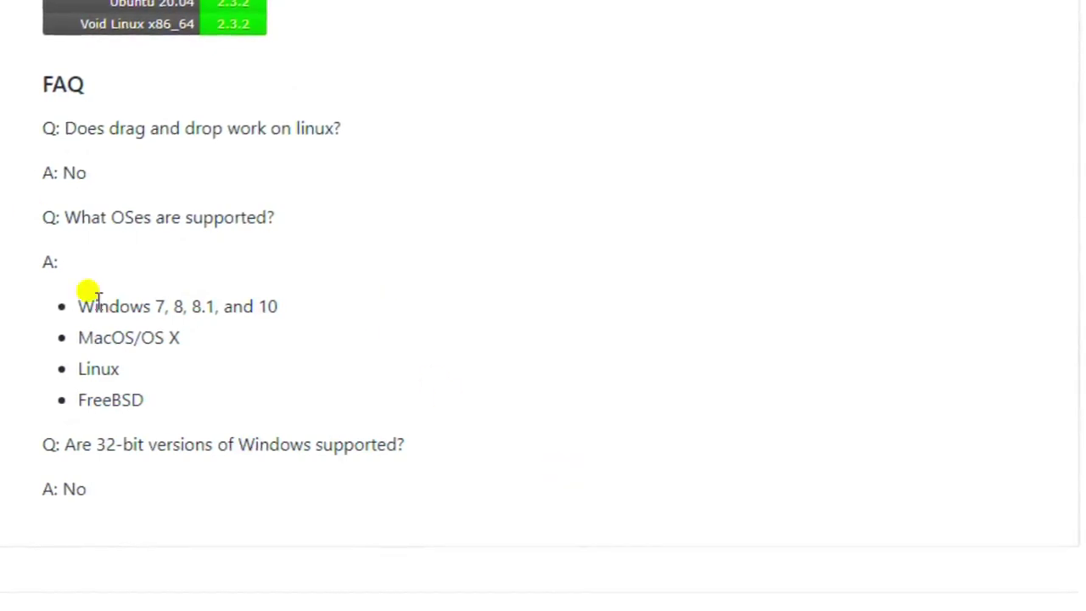
# Scroll to the top of the README and follow the 'releases for windows and macOS here' link.
pyautogui.scroll(1, 192, 387)
pyautogui.scroll(-1, 216, 382)
pyautogui.scroll(1, 233, 377)
pyautogui.scroll(8, 233, 379)
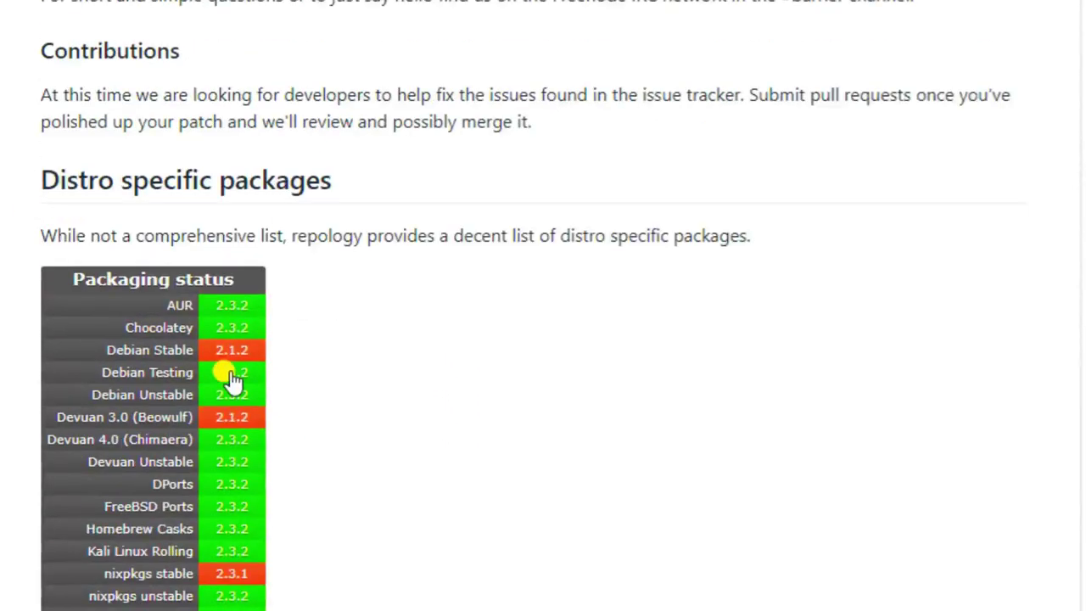
pyautogui.scroll(10, 231, 377)
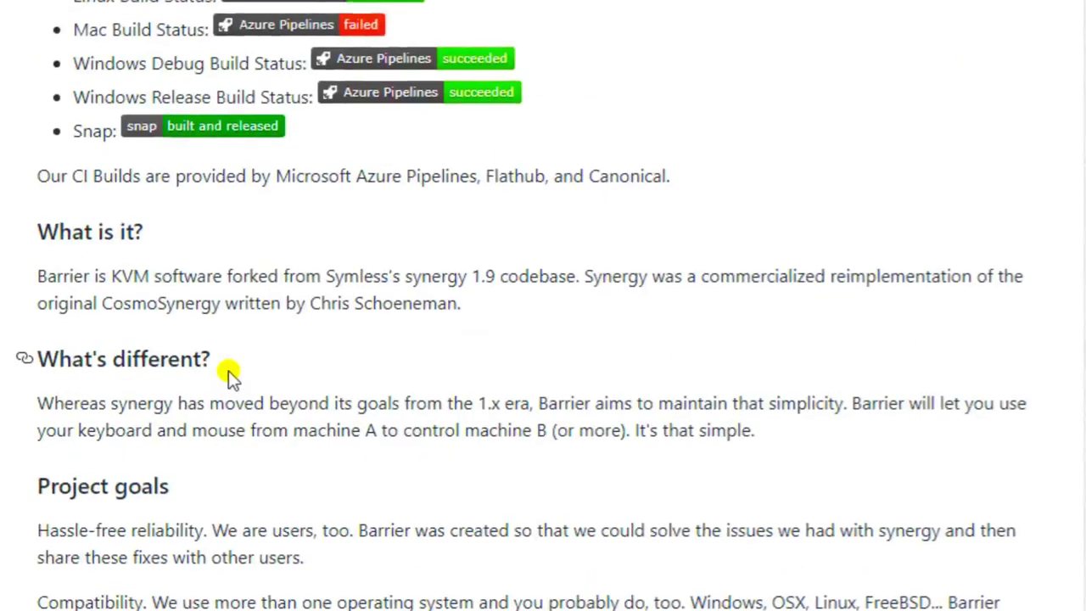
pyautogui.scroll(2, 230, 373)
pyautogui.scroll(1, 230, 377)
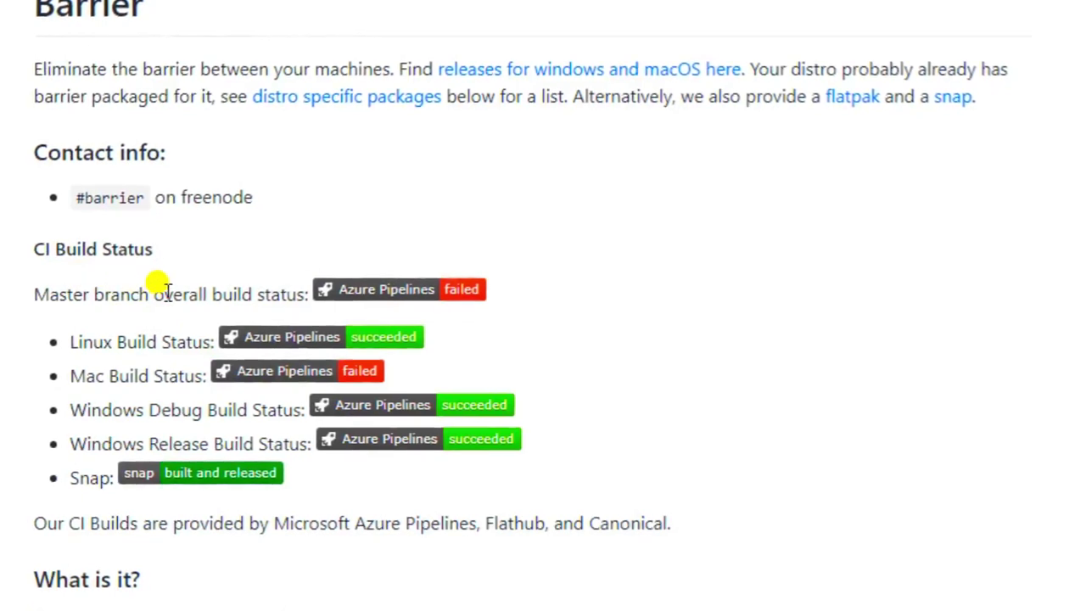
pyautogui.scroll(1, 162, 288)
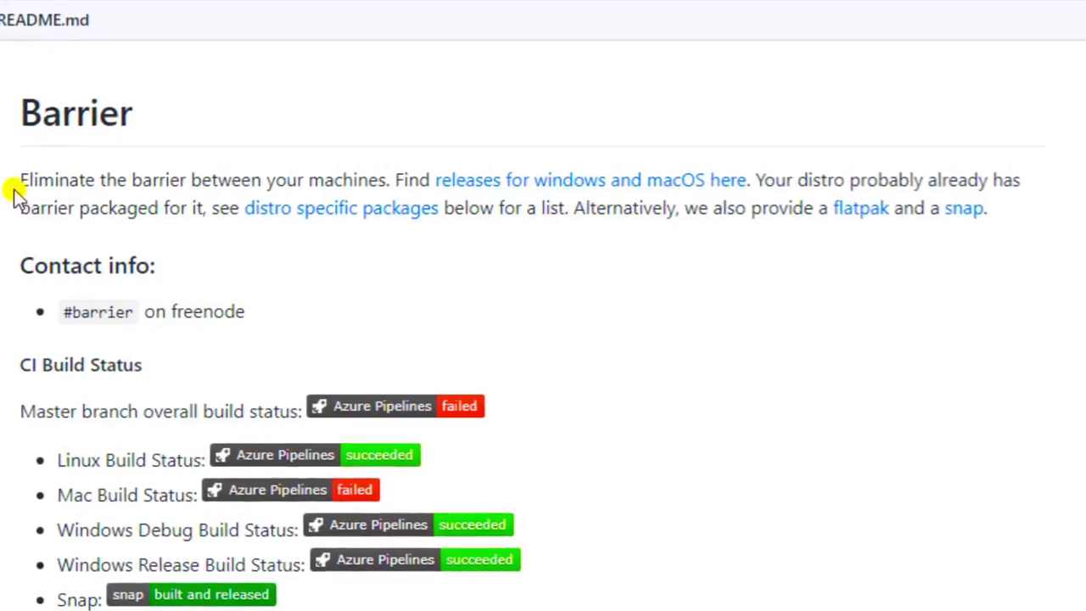
pyautogui.moveTo(16, 180); pyautogui.dragTo(1076, 207)
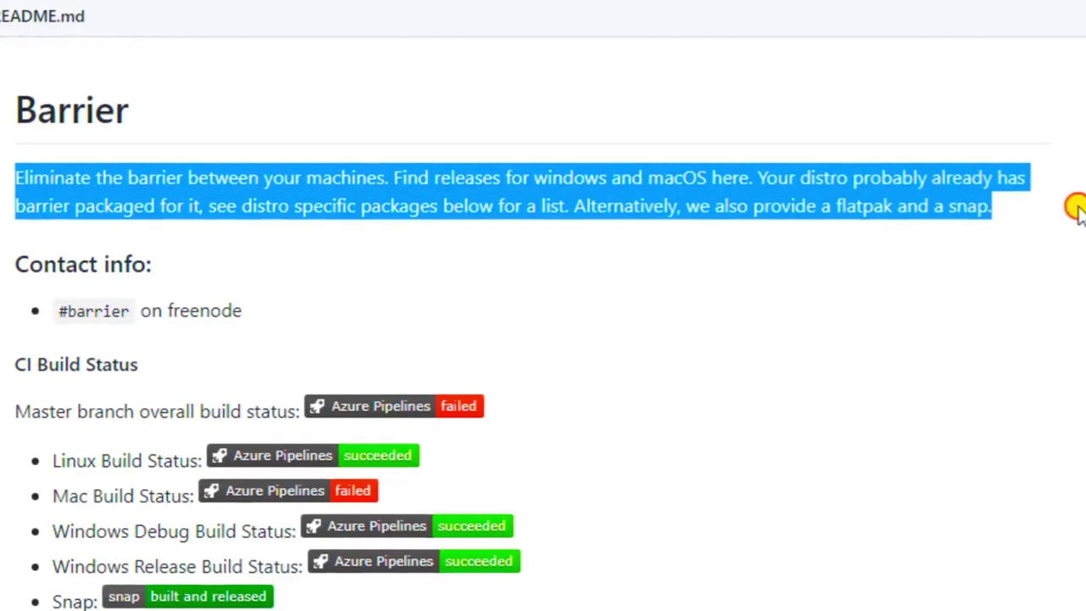
pyautogui.click(637, 280)
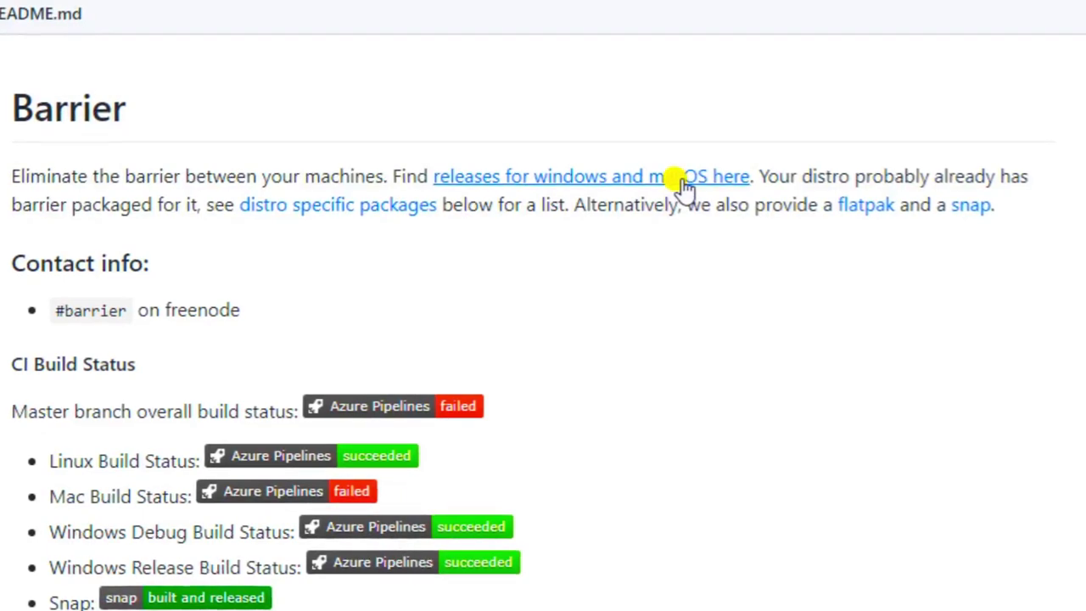
pyautogui.click(683, 180)
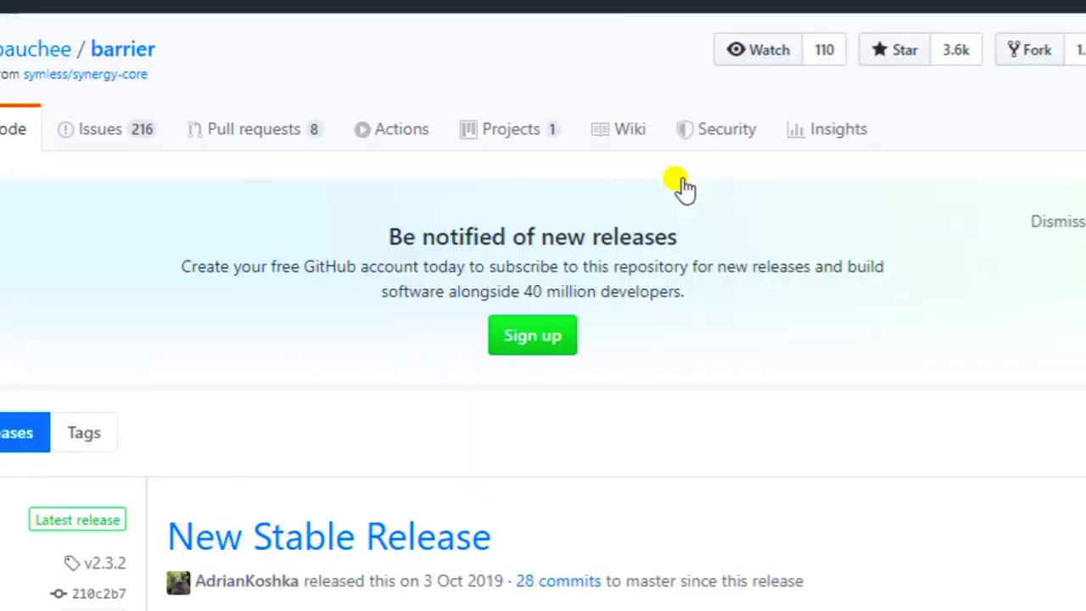
# Scroll through the v2.3.2 release page to locate the BarrierSetup-2.3.2.exe asset.
pyautogui.scroll(-5, 647, 295)
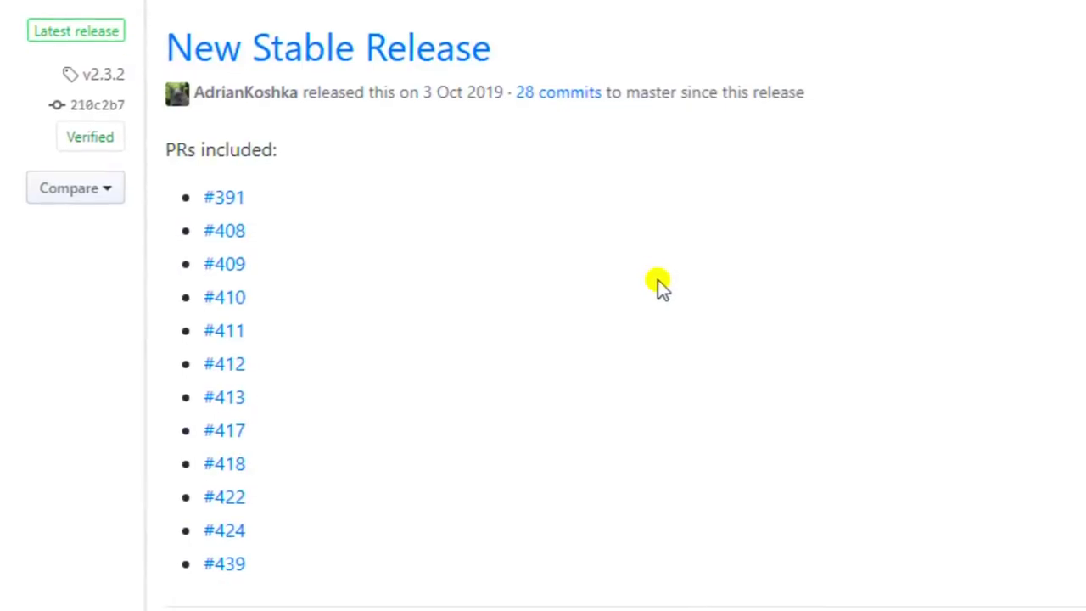
pyautogui.scroll(-5, 666, 273)
pyautogui.scroll(-2, 667, 273)
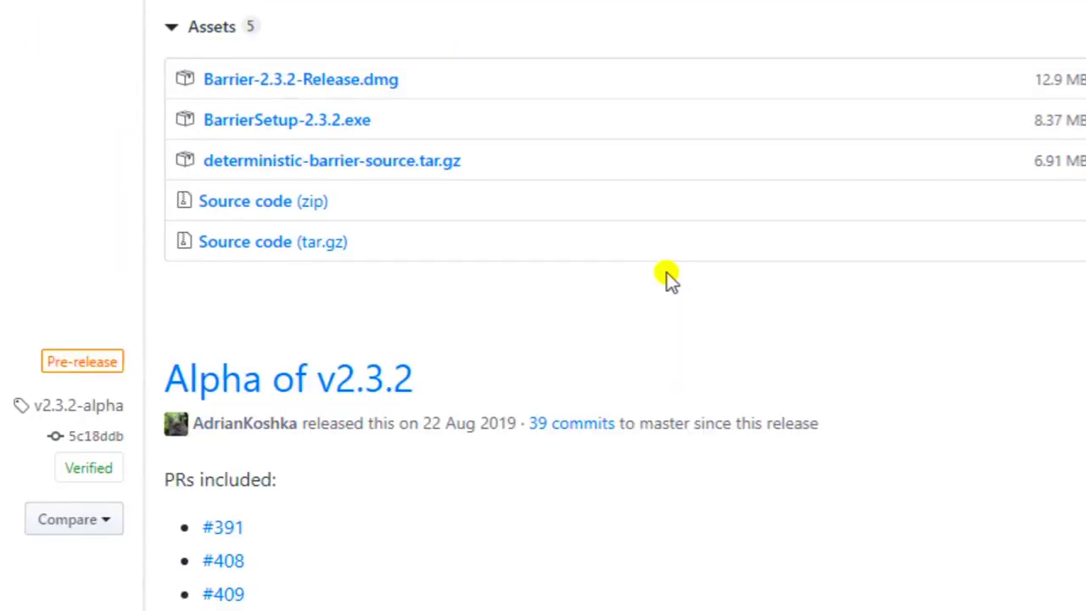
pyautogui.scroll(5, 667, 273)
pyautogui.scroll(-5, 667, 273)
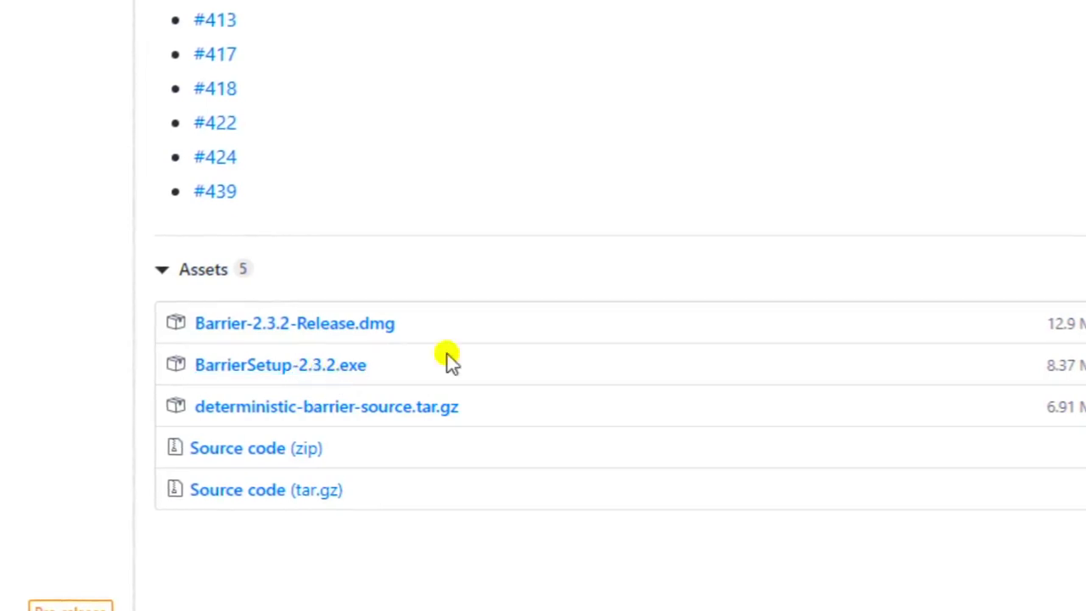
pyautogui.scroll(10, 544, 345)
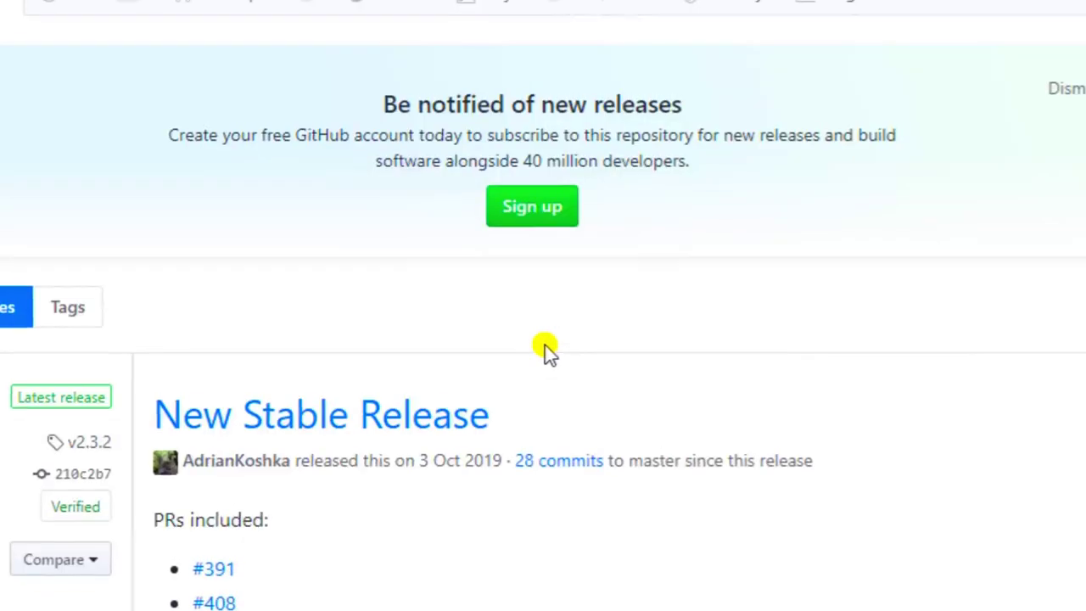
pyautogui.scroll(-9, 544, 344)
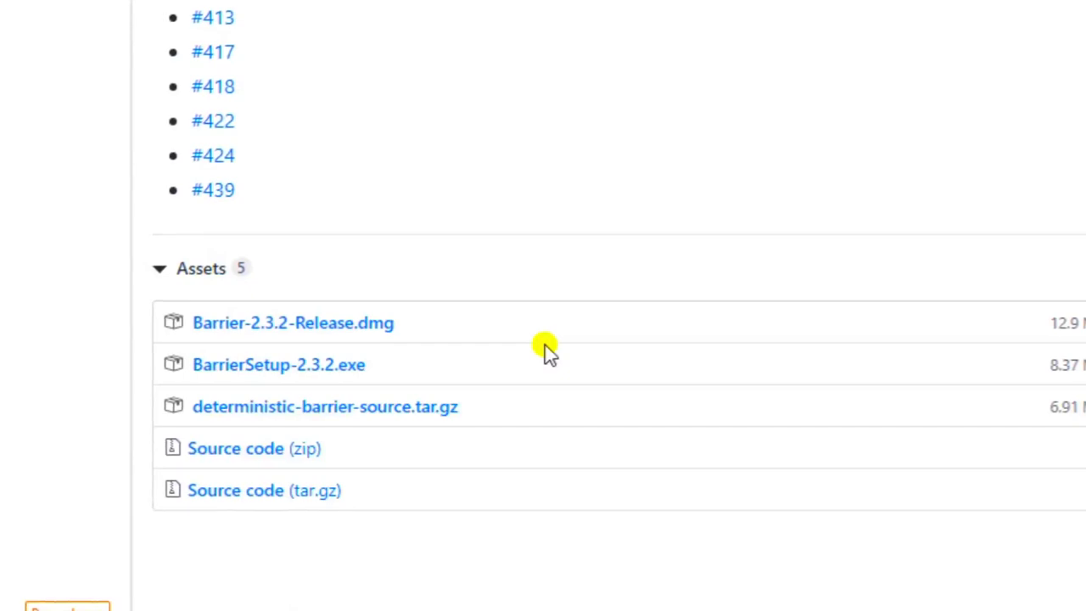
pyautogui.scroll(8, 544, 345)
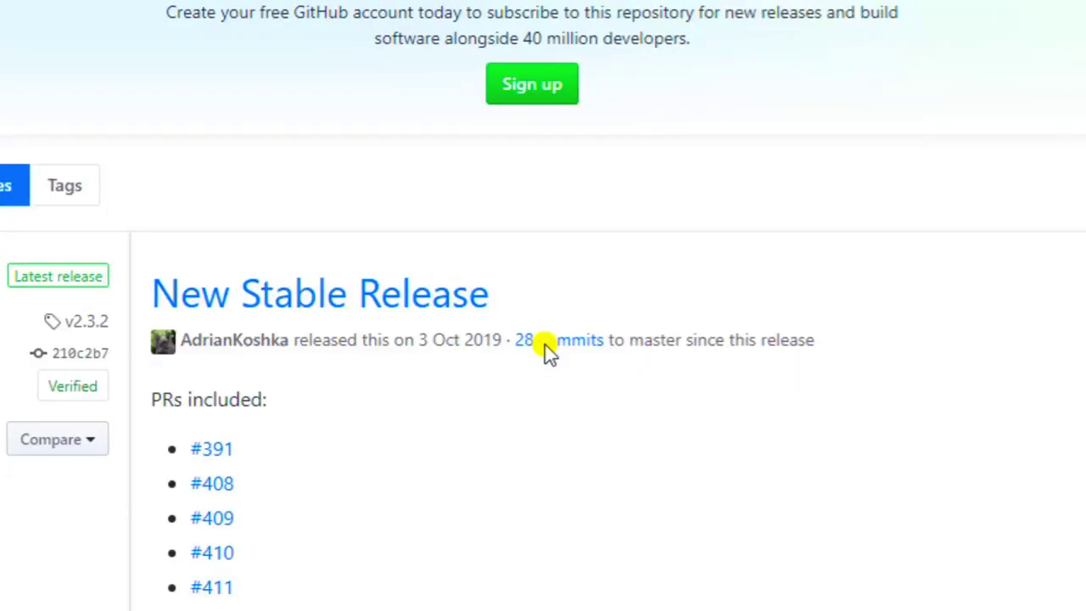
pyautogui.scroll(-9, 544, 344)
pyautogui.scroll(-8, 547, 348)
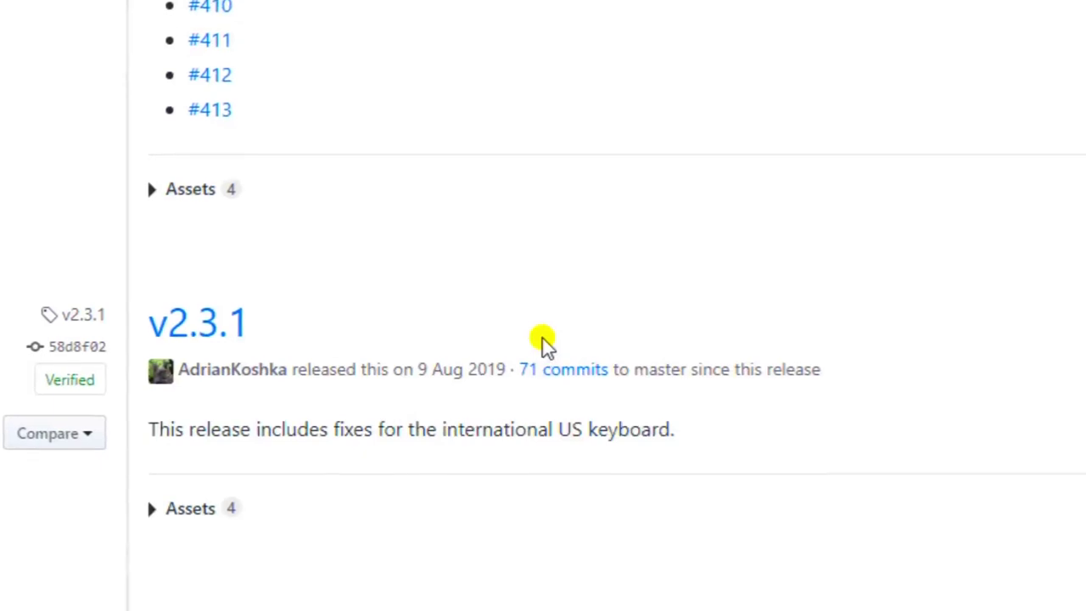
pyautogui.scroll(10, 542, 338)
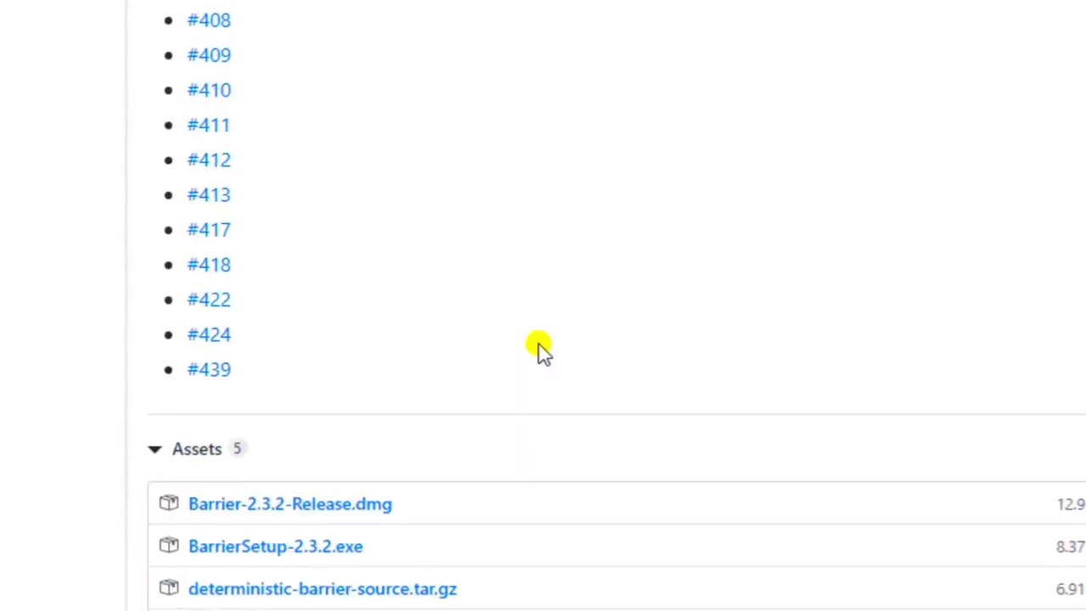
pyautogui.scroll(-5, 543, 348)
pyautogui.scroll(5, 541, 346)
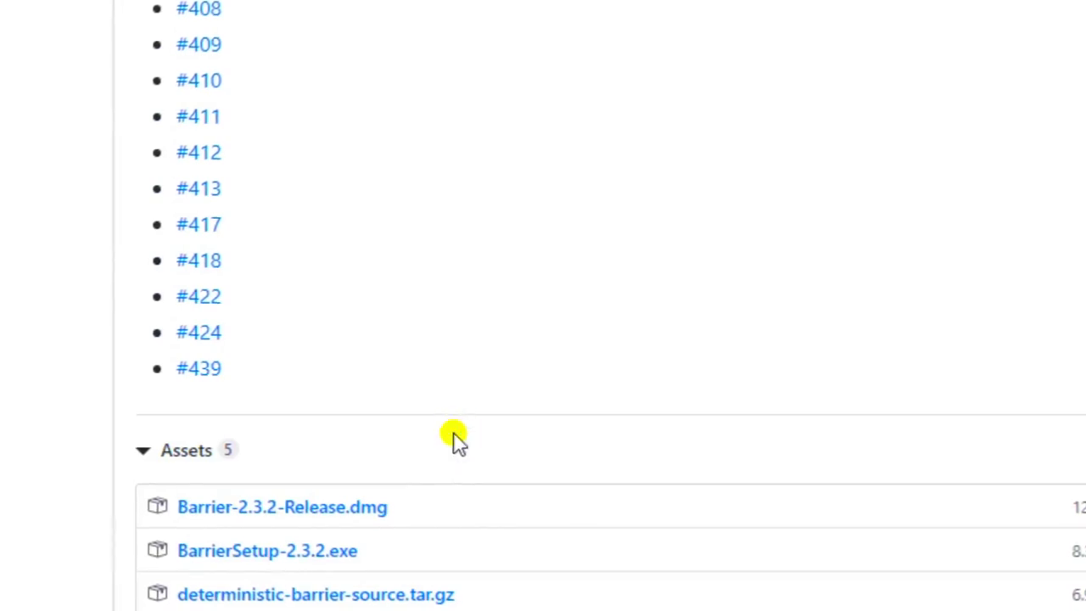
pyautogui.scroll(9, 453, 445)
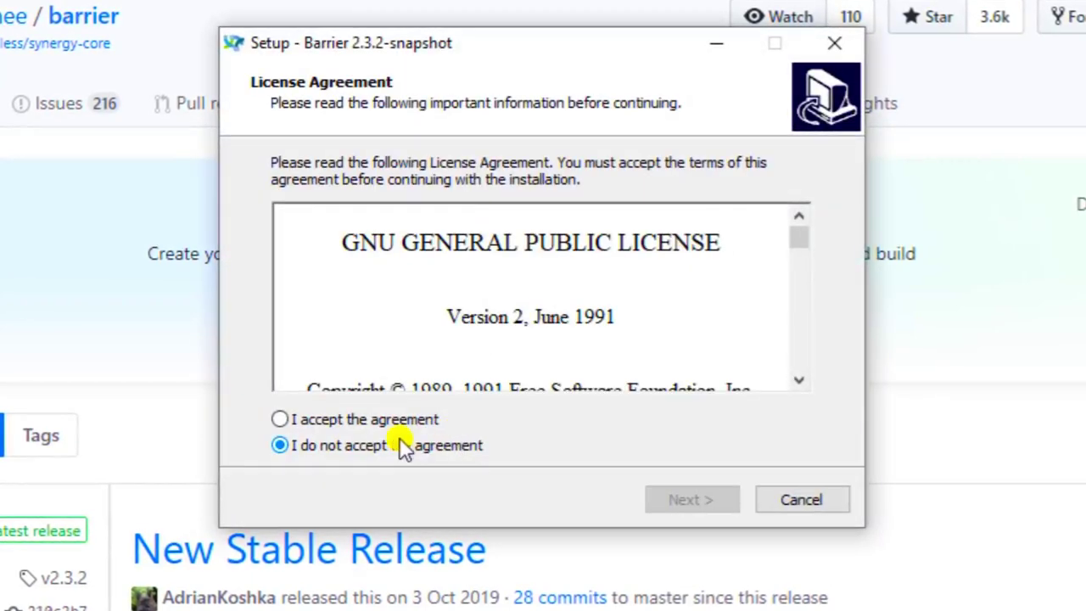
# Accept the GNU GPL v2 license and keep the default C:\Program Files\Barrier folder.
pyautogui.click(283, 419)
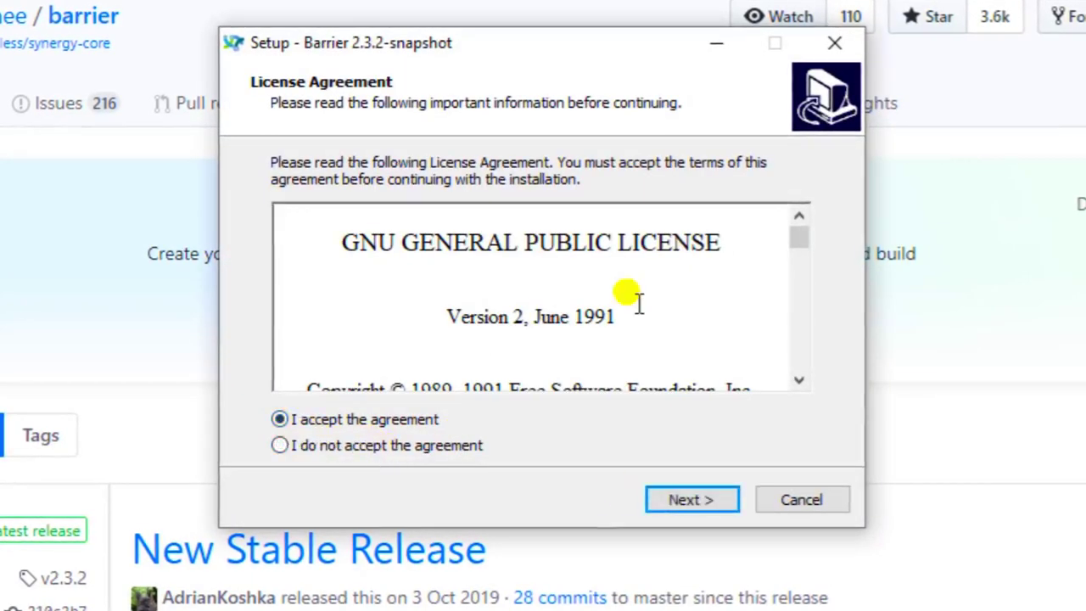
pyautogui.scroll(-6, 634, 297)
pyautogui.scroll(-2, 799, 253)
pyautogui.moveTo(799, 253); pyautogui.dragTo(784, 421)
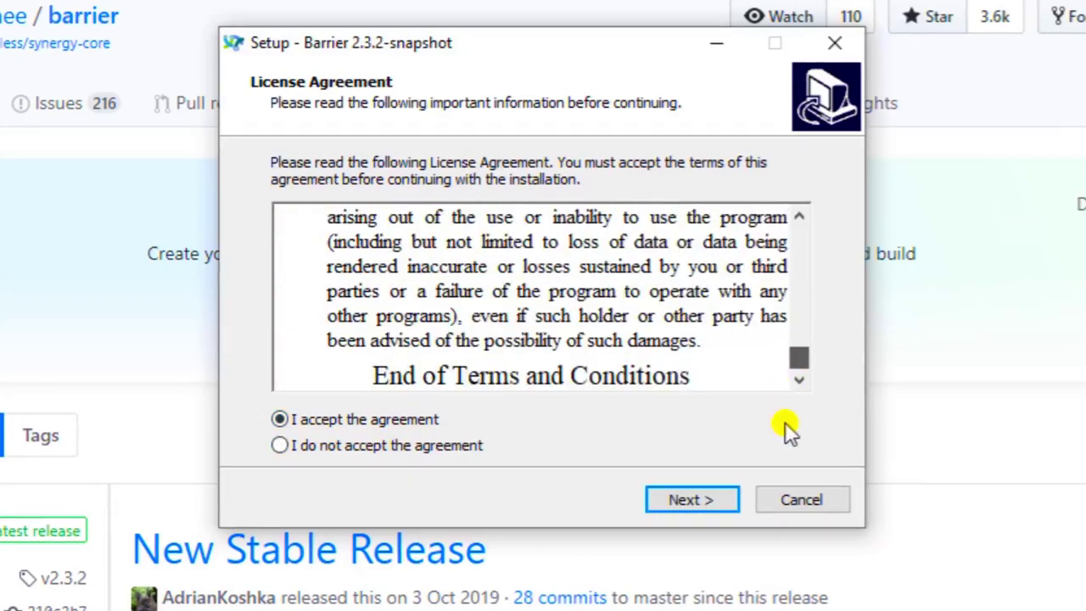
pyautogui.click(704, 508)
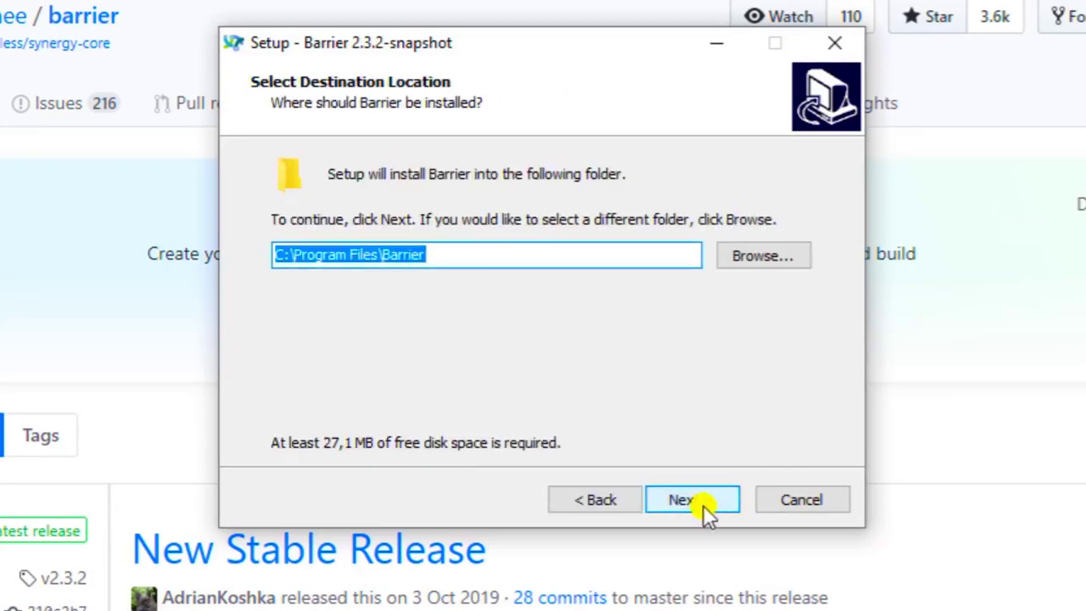
pyautogui.click(702, 498)
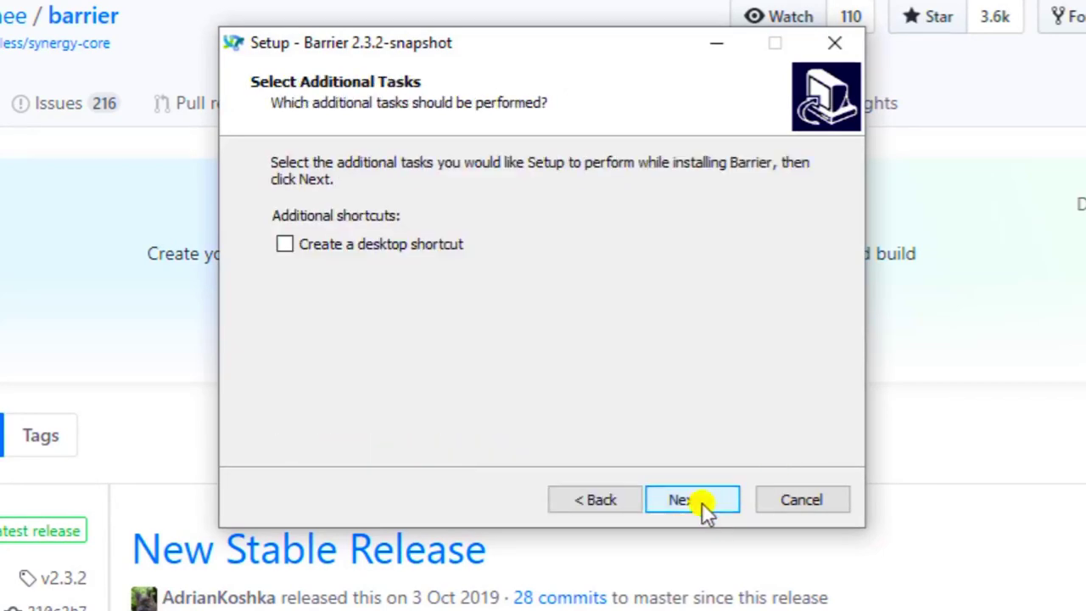
# Add a desktop shortcut, install Barrier, and finish with Launch Barrier checked.
pyautogui.click(284, 244)
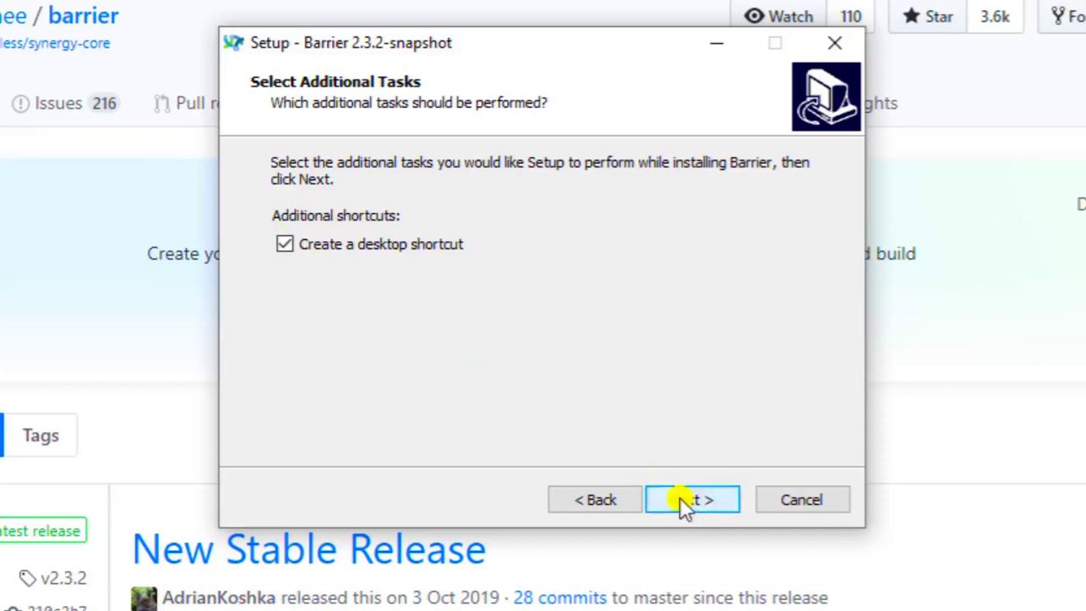
pyautogui.click(679, 497)
pyautogui.click(680, 497)
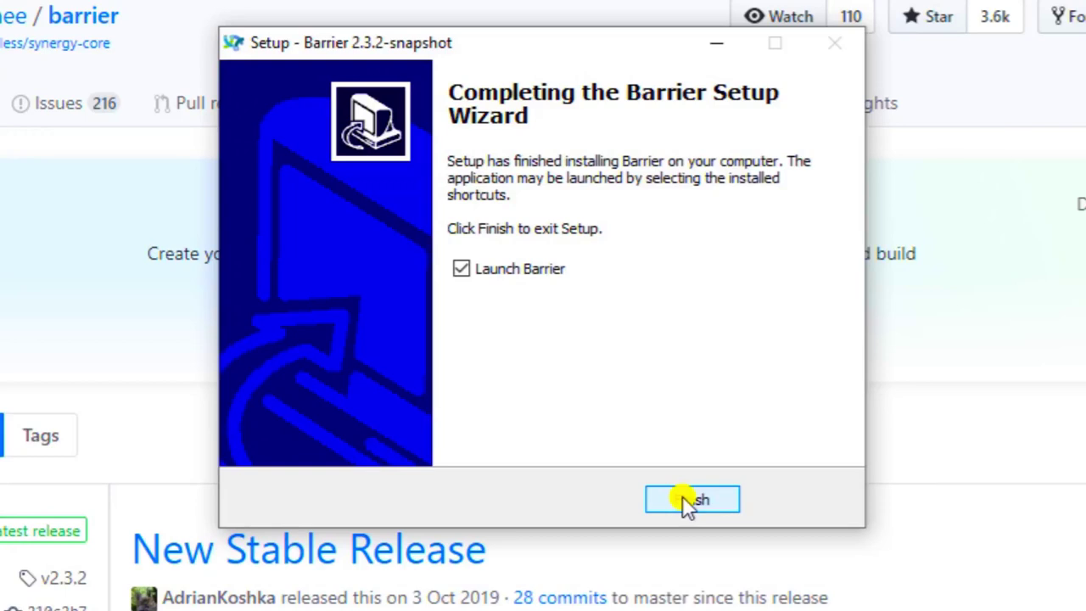
pyautogui.click(685, 501)
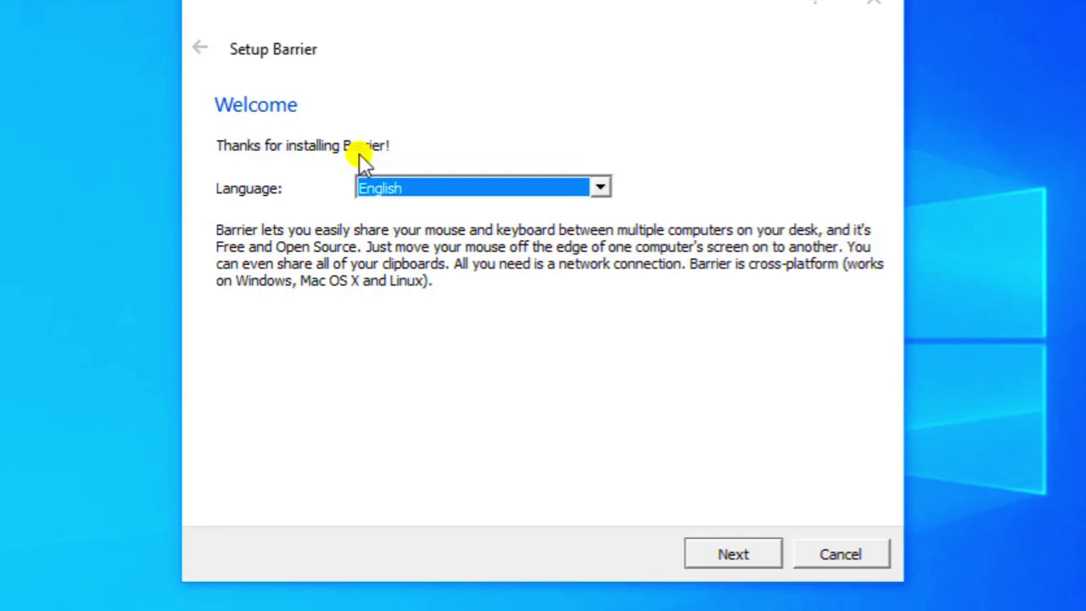
# Choose Italiano as the interface language and Client as the role, then finish.
pyautogui.click(582, 192)
pyautogui.scroll(-3, 548, 283)
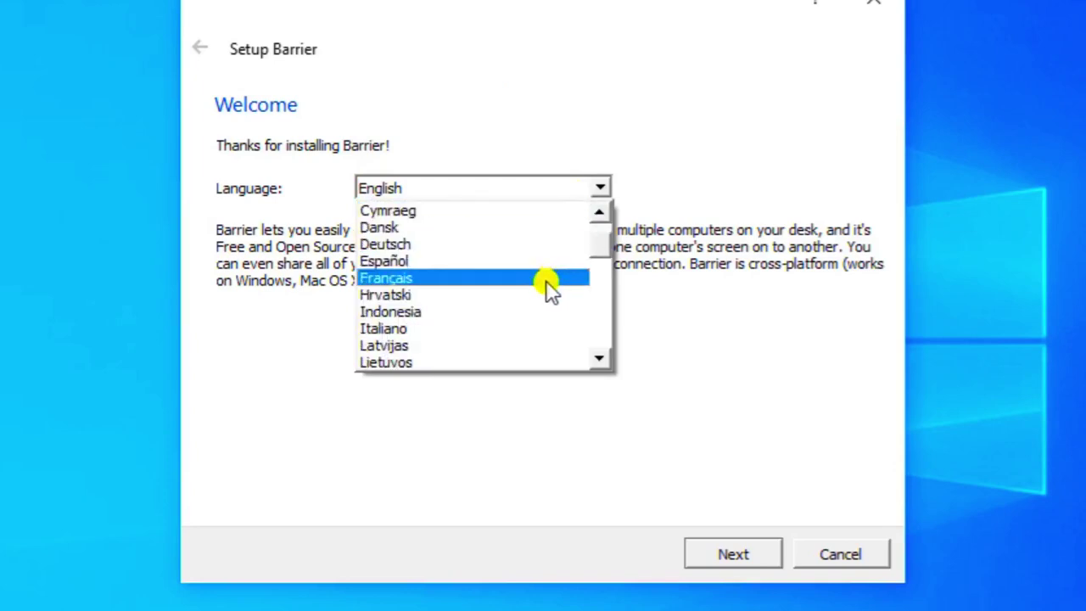
pyautogui.click(558, 228)
pyautogui.click(739, 552)
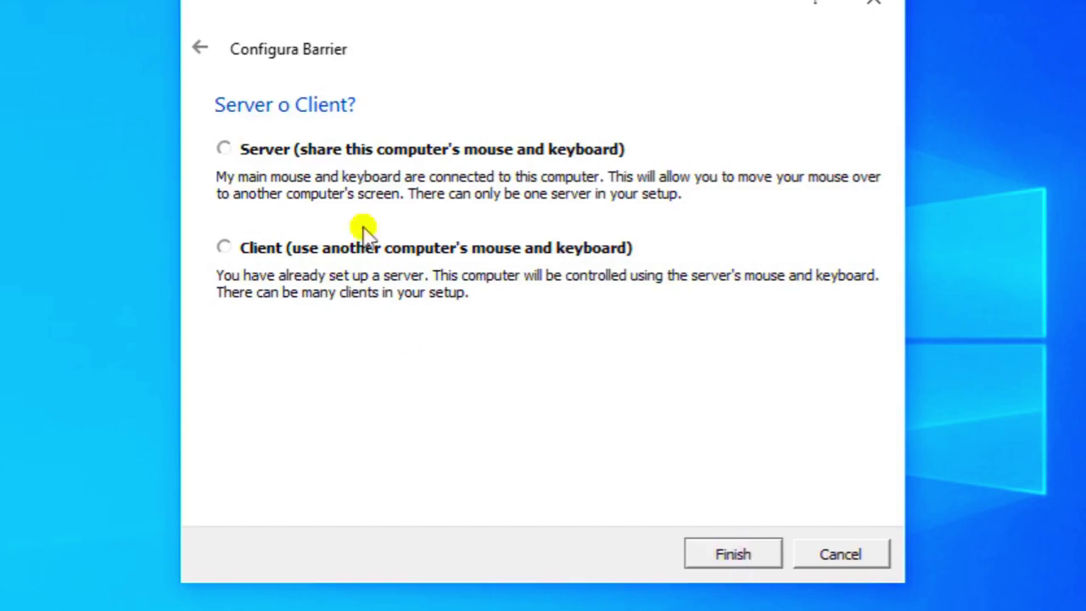
pyautogui.click(222, 247)
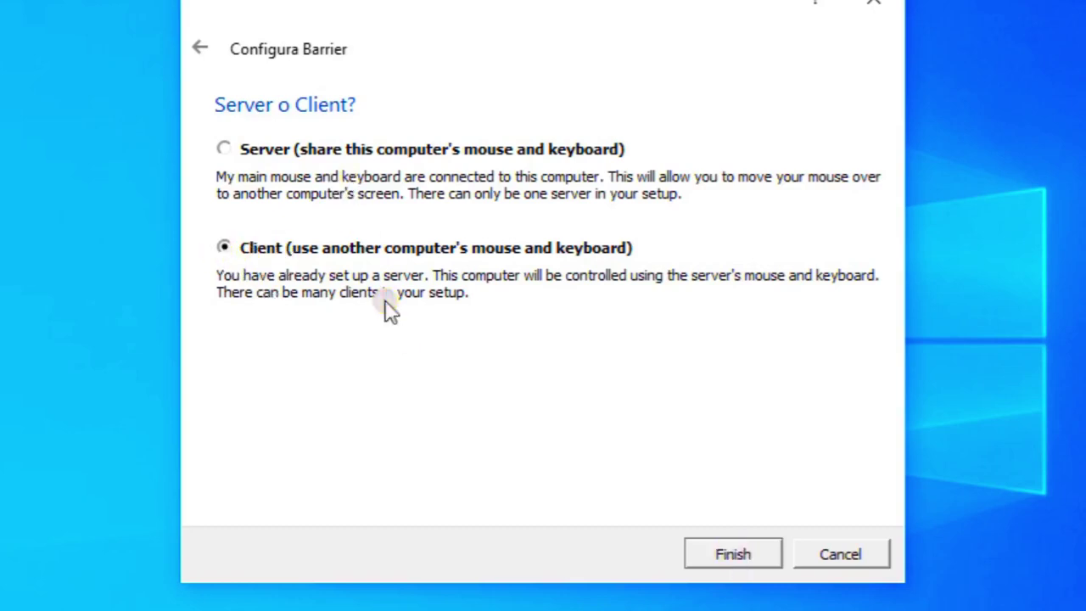
pyautogui.click(718, 554)
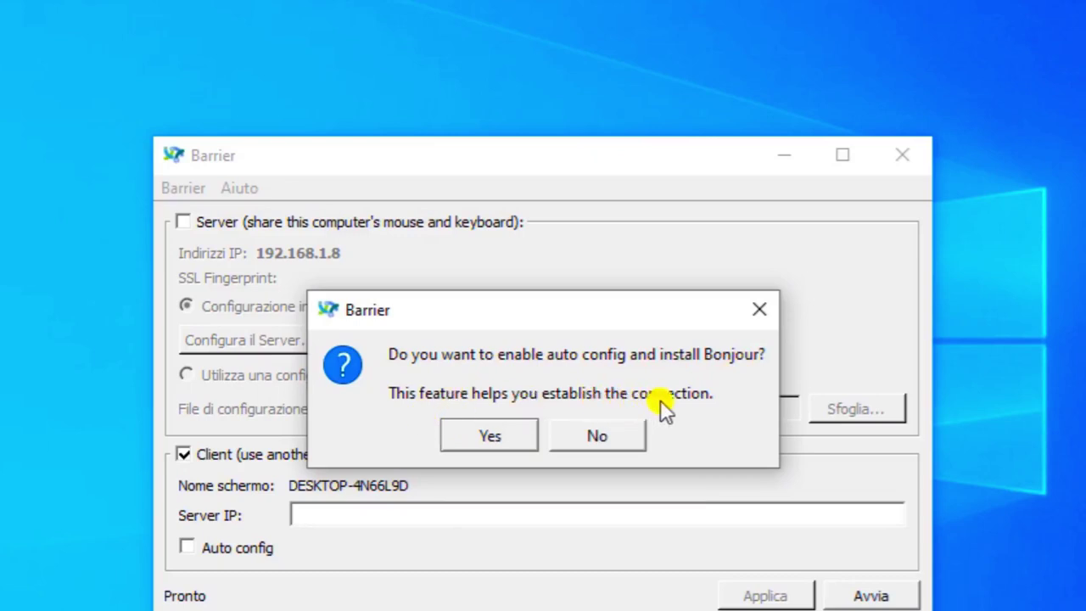
# Turn on Auto config and agree to install Bonjour.
pyautogui.click(594, 436)
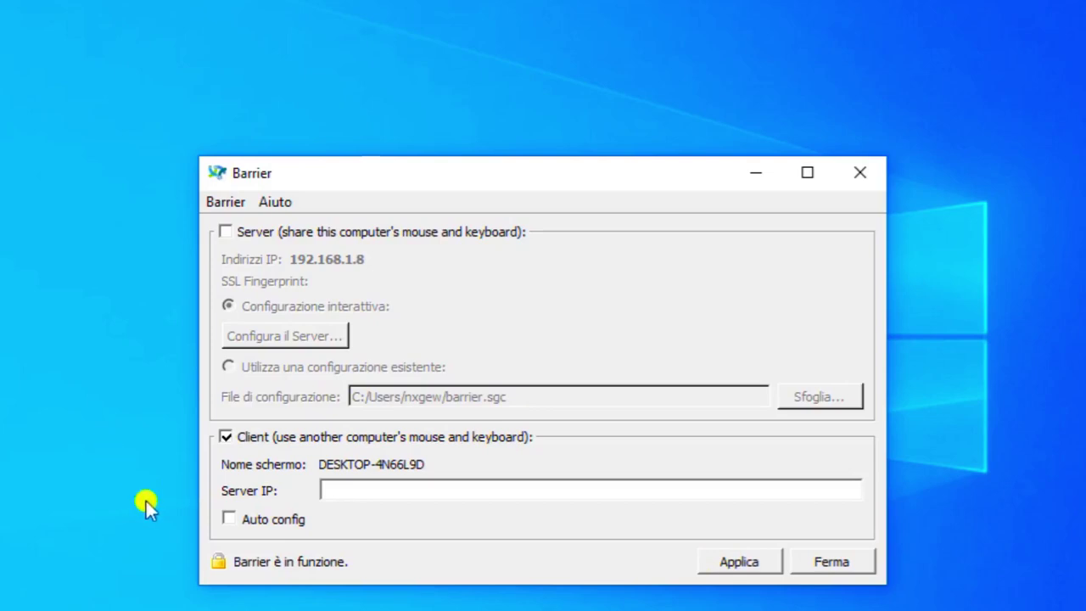
pyautogui.click(227, 517)
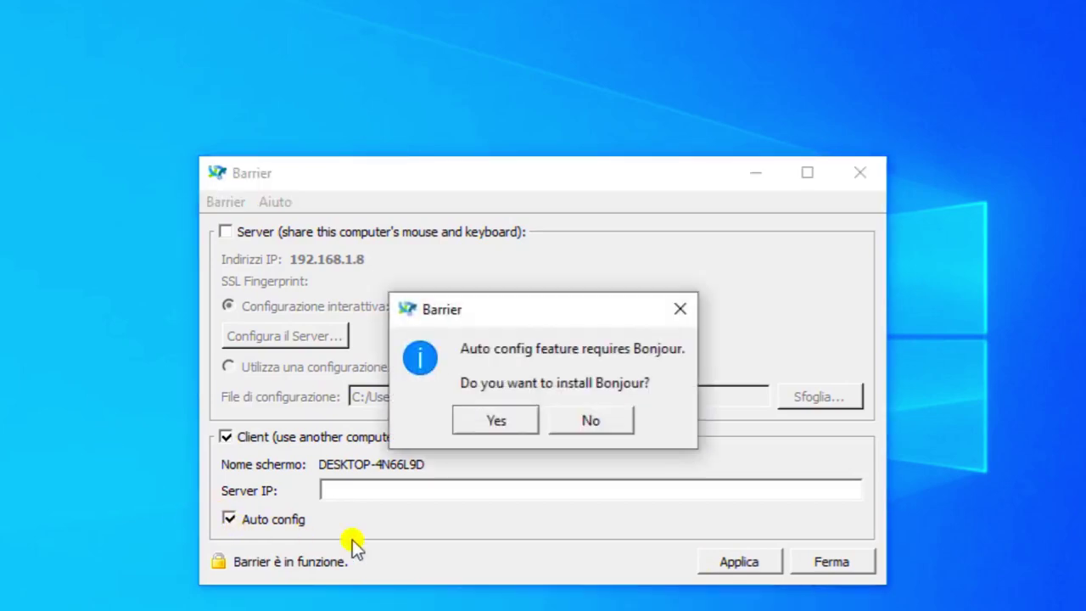
pyautogui.click(501, 416)
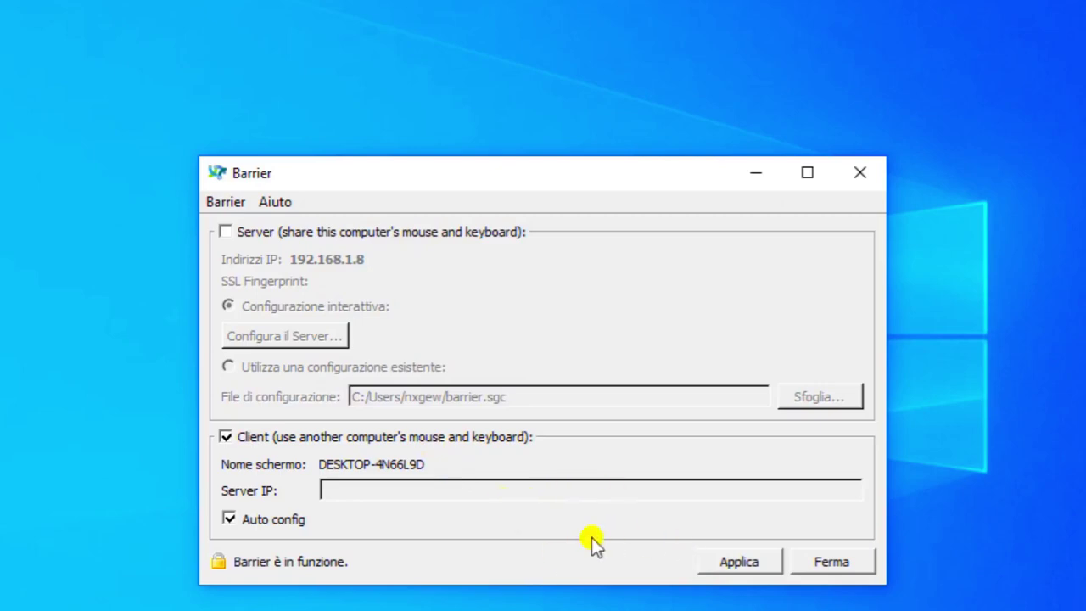
# Apply the client settings and try Avvia, dismissing the 'Il nome macchina è vuoto' warnings.
pyautogui.click(730, 564)
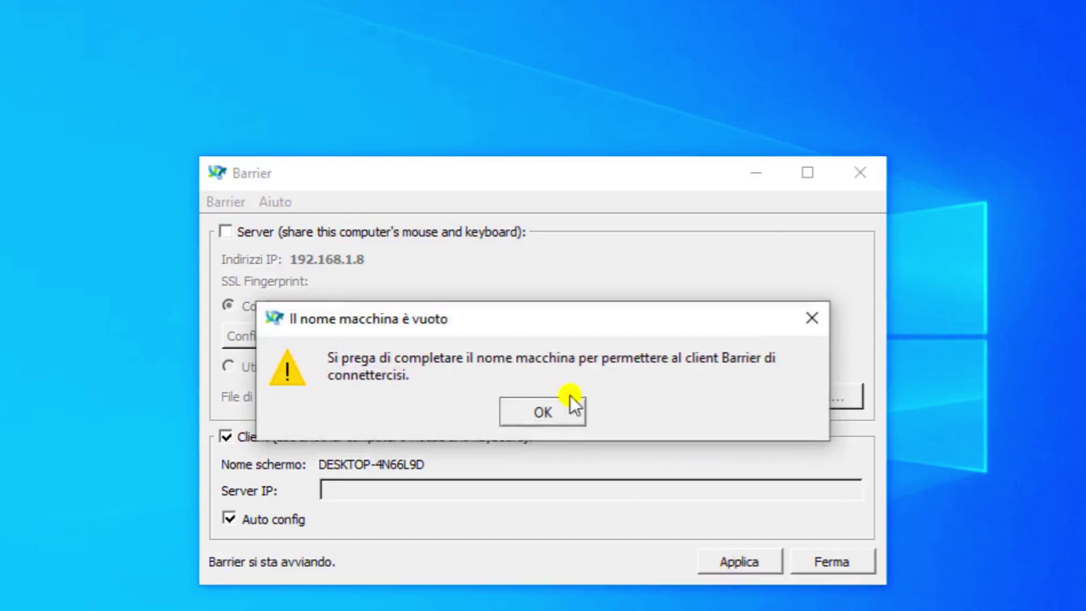
pyautogui.click(559, 414)
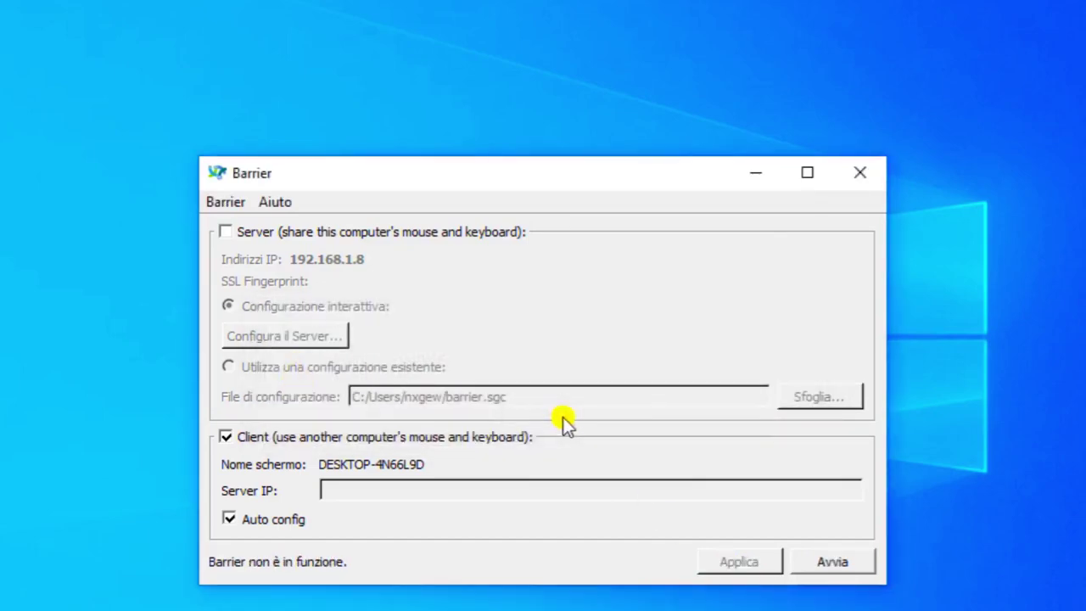
pyautogui.click(817, 567)
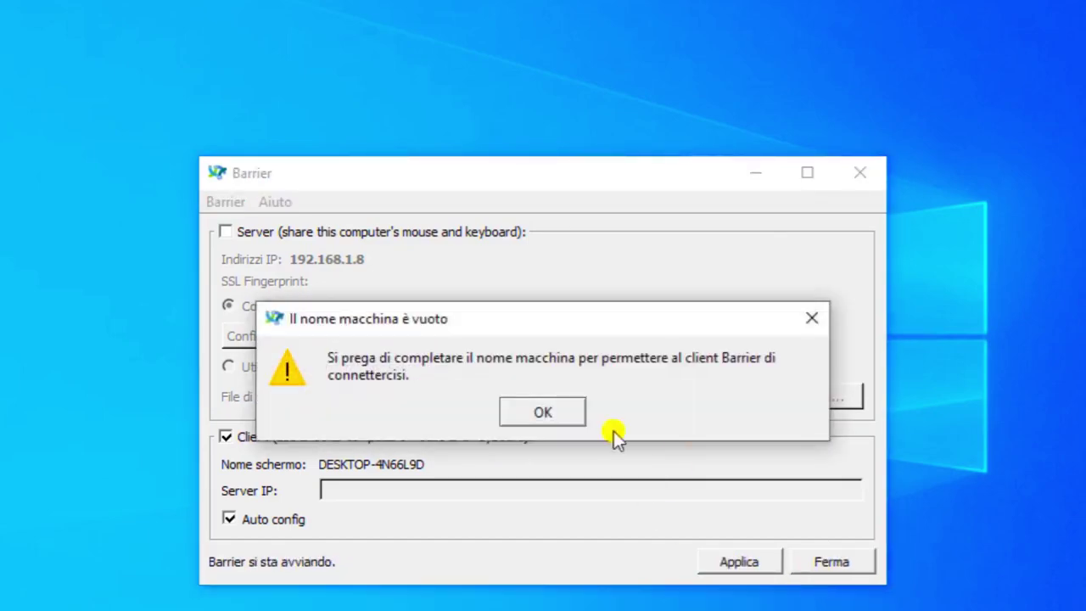
pyautogui.click(532, 404)
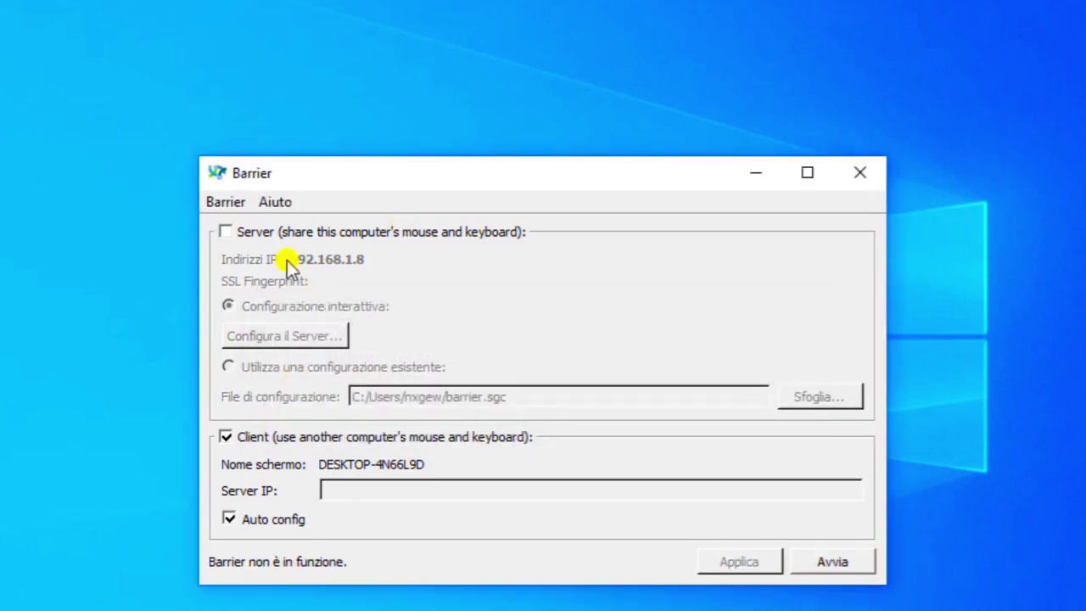
# Review the Impostazioni dialog without changes, then start the client again with Avvia.
pyautogui.click(227, 205)
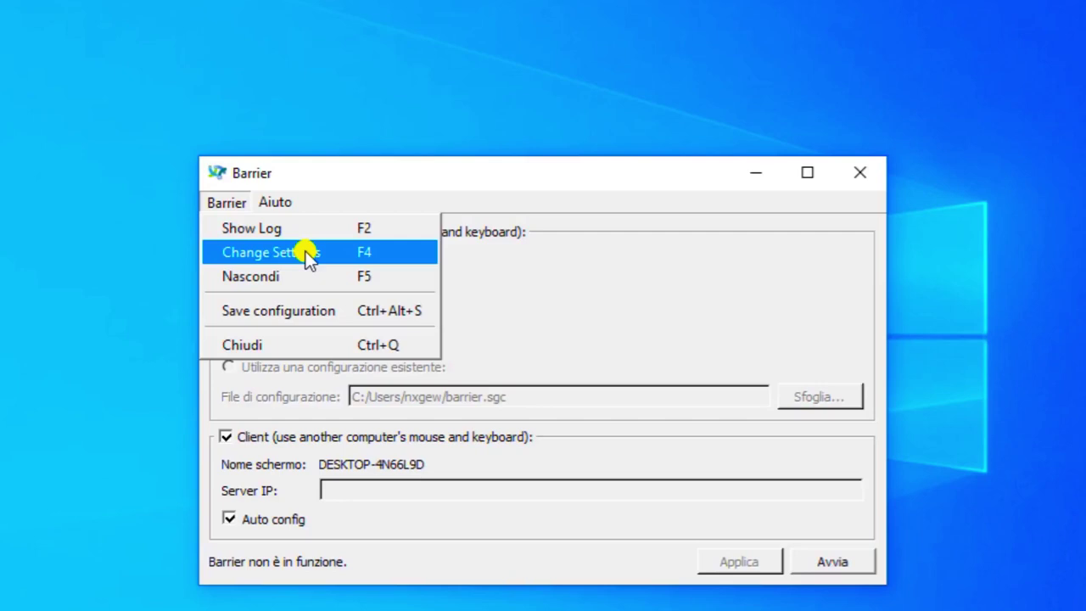
pyautogui.click(359, 497)
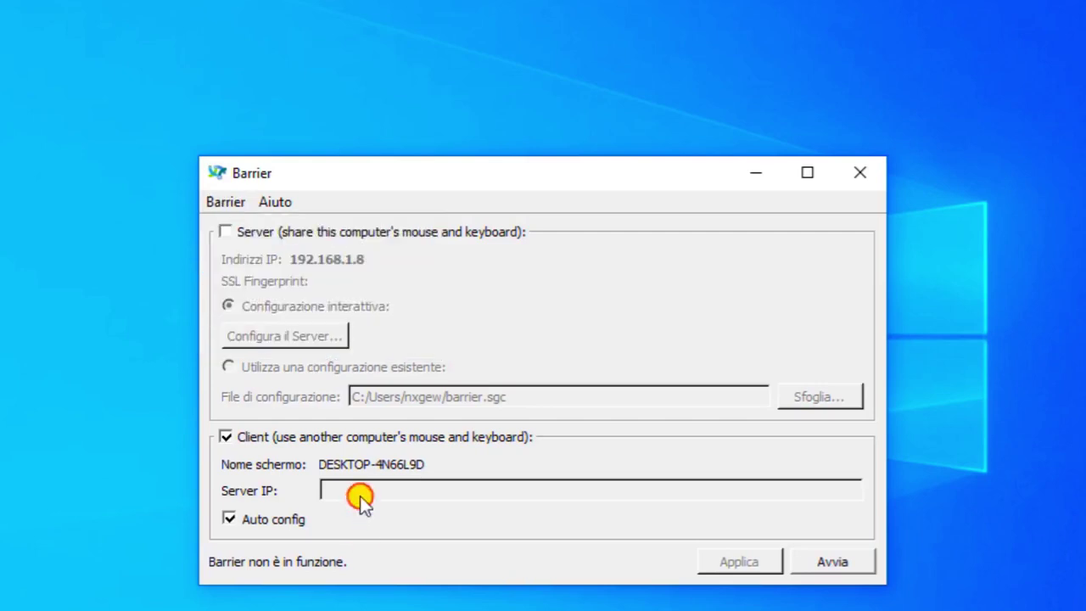
pyautogui.click(236, 204)
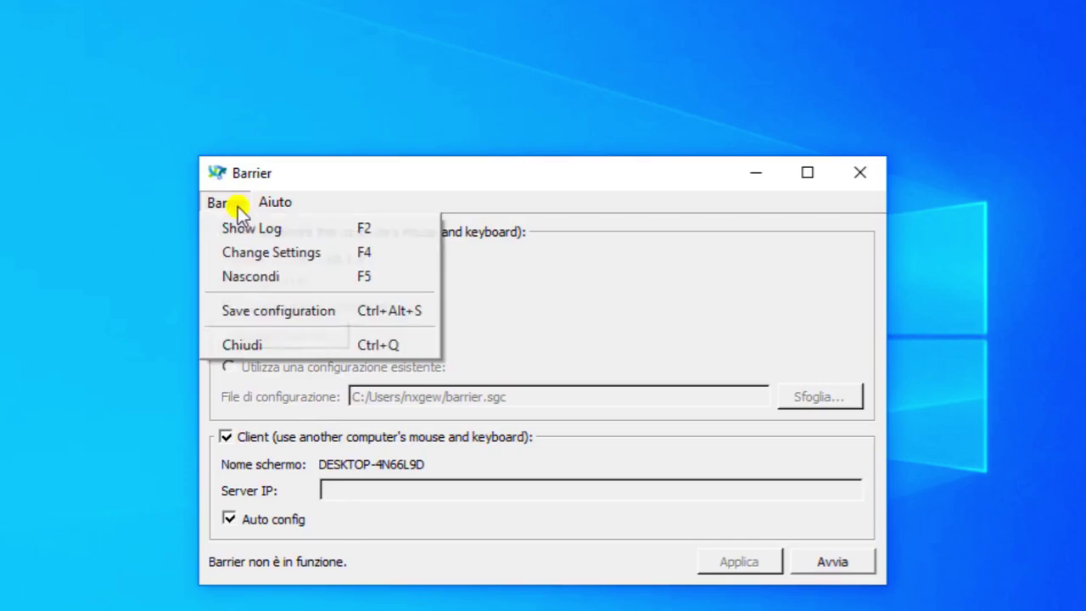
pyautogui.click(271, 253)
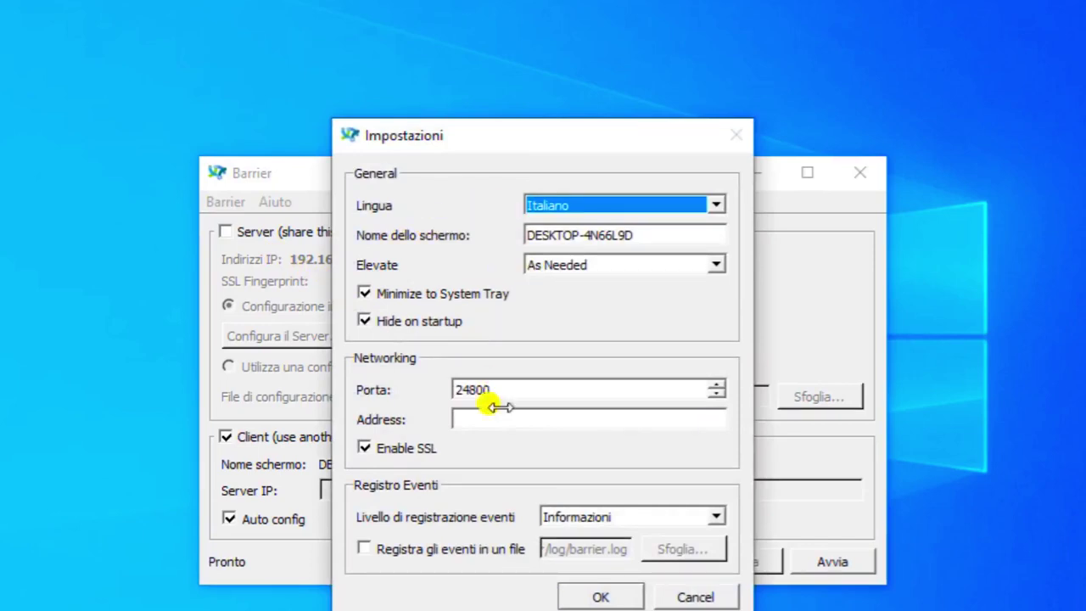
pyautogui.click(615, 596)
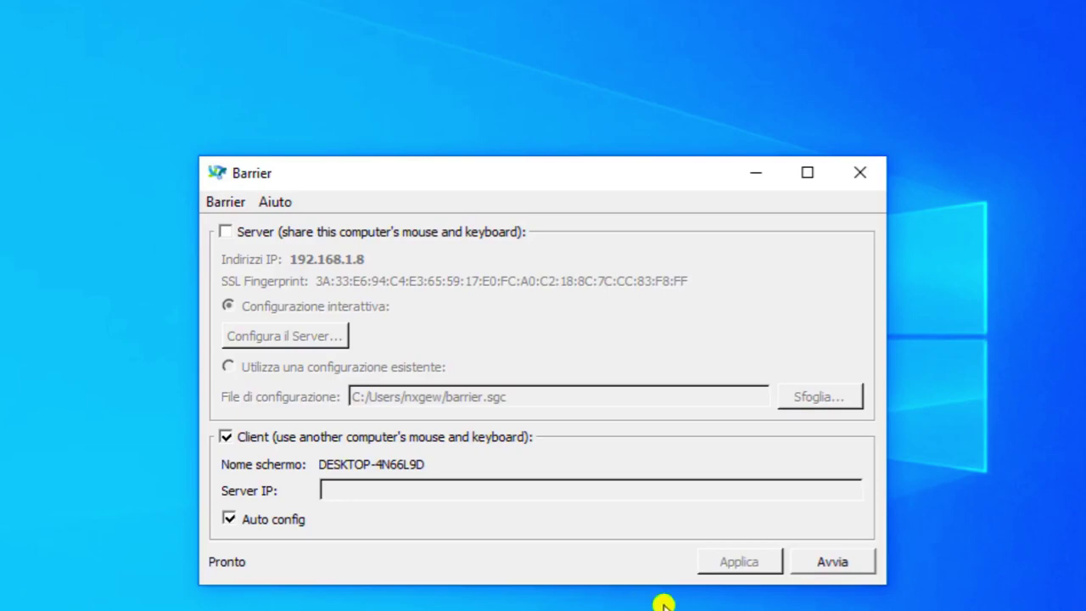
pyautogui.click(836, 560)
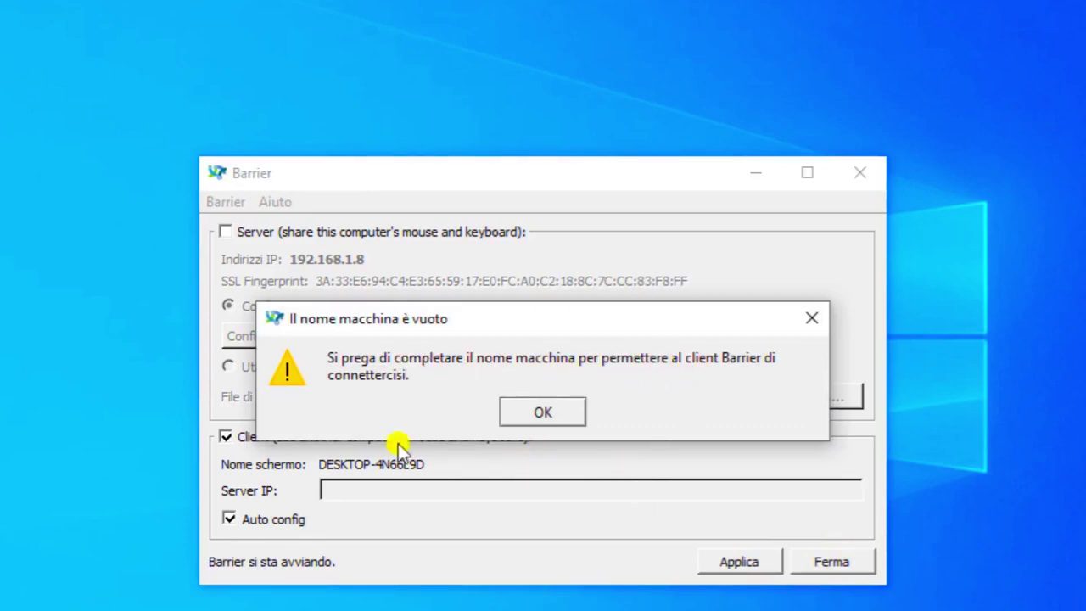
# Enter workstation as the Server IP, re-enable Auto config and start the client.
pyautogui.click(540, 414)
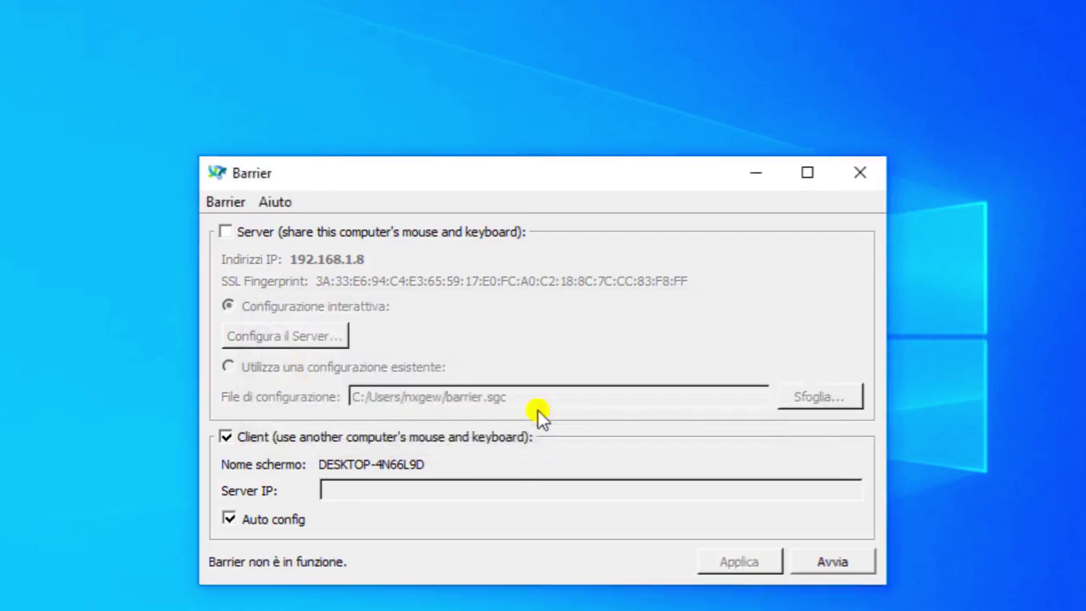
pyautogui.click(231, 518)
pyautogui.click(368, 490)
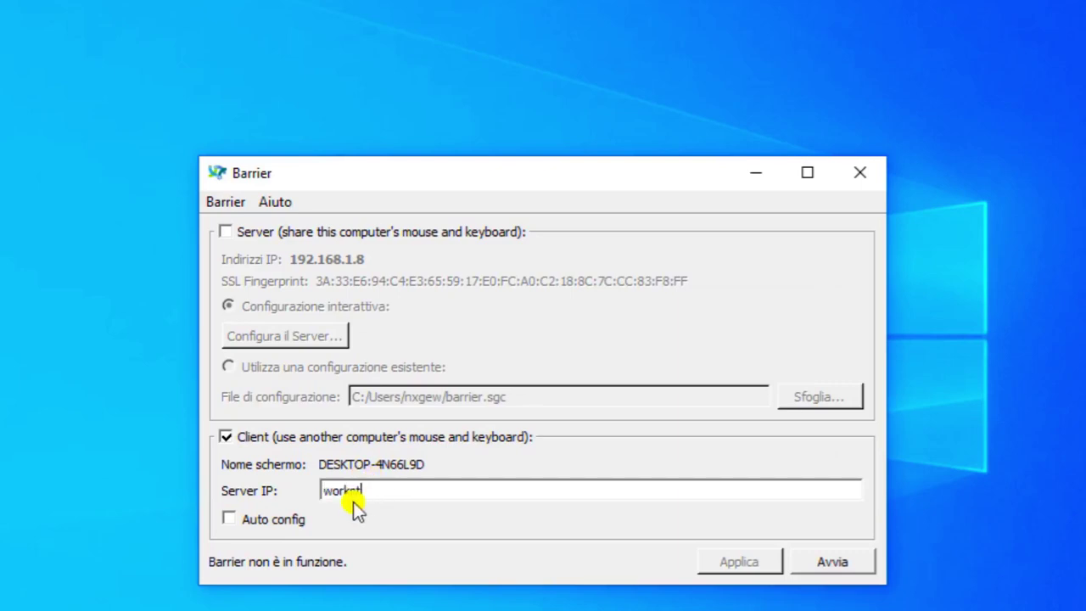
pyautogui.write('workstation')
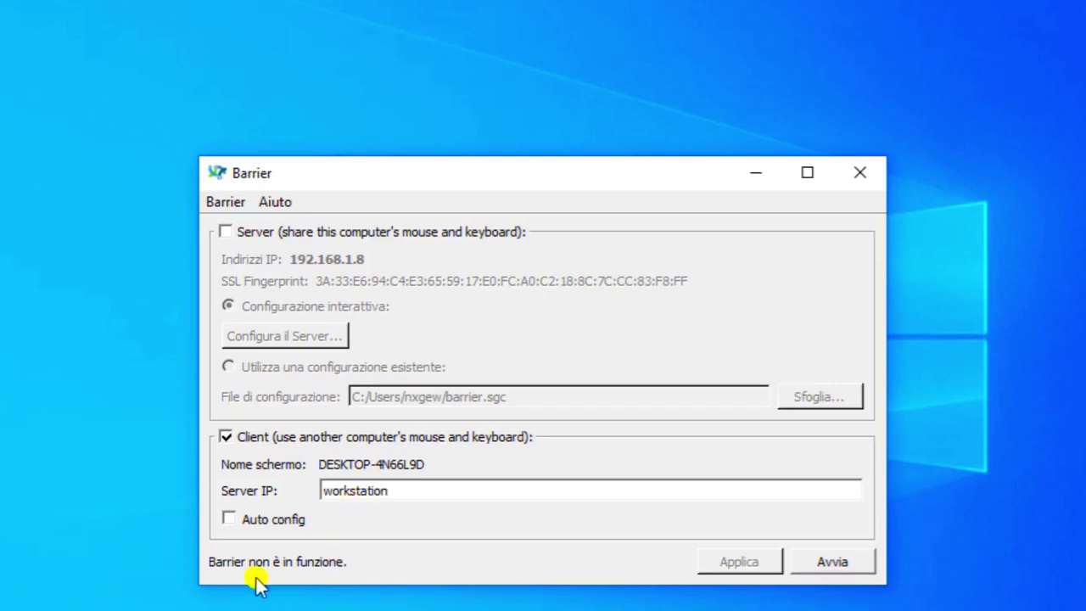
pyautogui.click(229, 518)
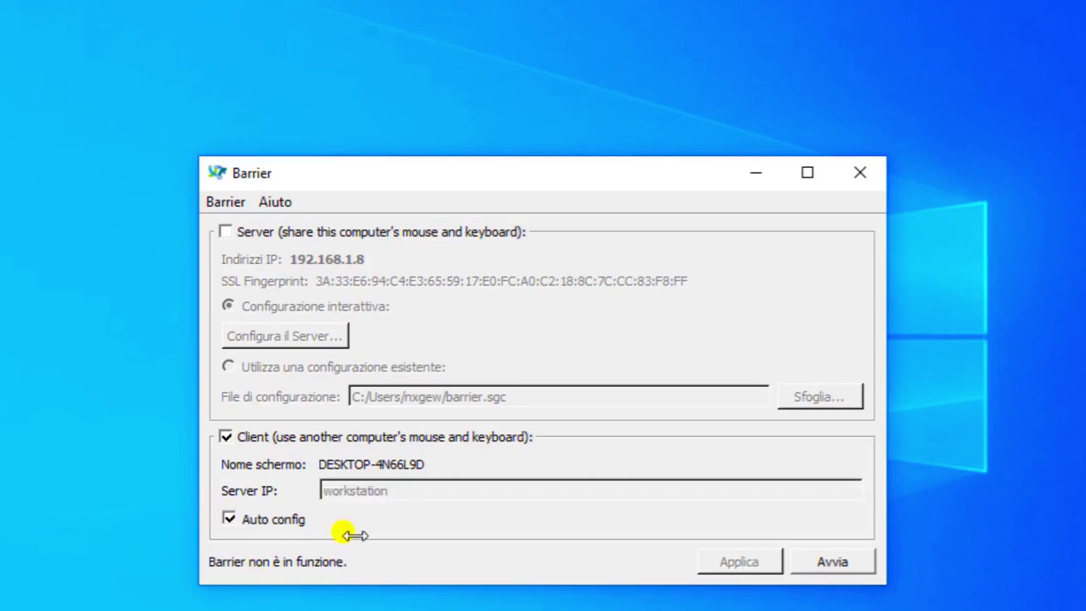
pyautogui.click(814, 562)
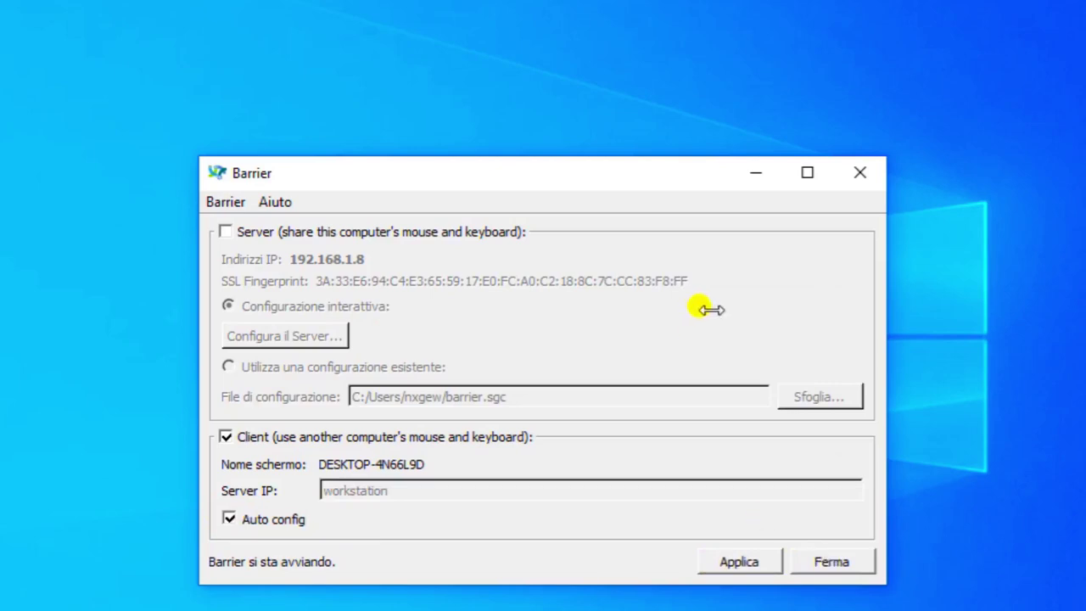
pyautogui.click(234, 205)
pyautogui.click(250, 229)
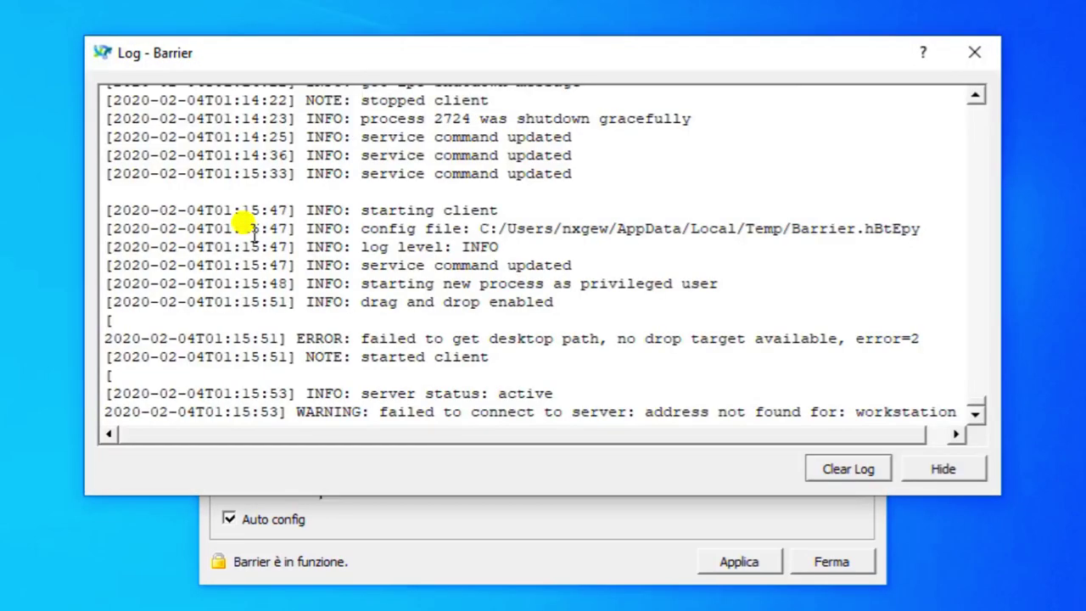
pyautogui.moveTo(377, 59); pyautogui.dragTo(430, 1)
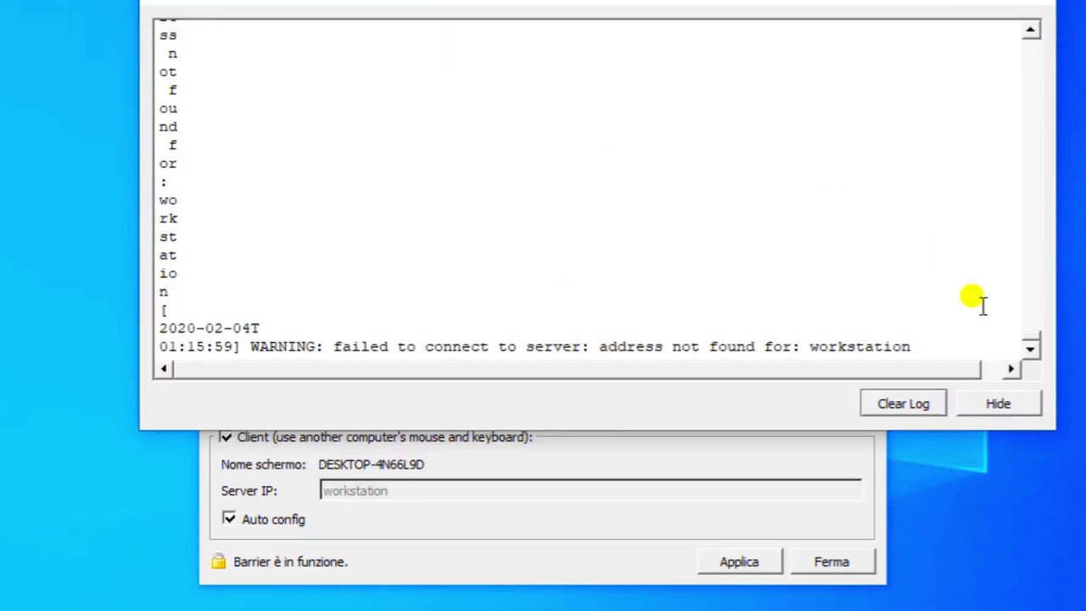
pyautogui.click(1028, 311)
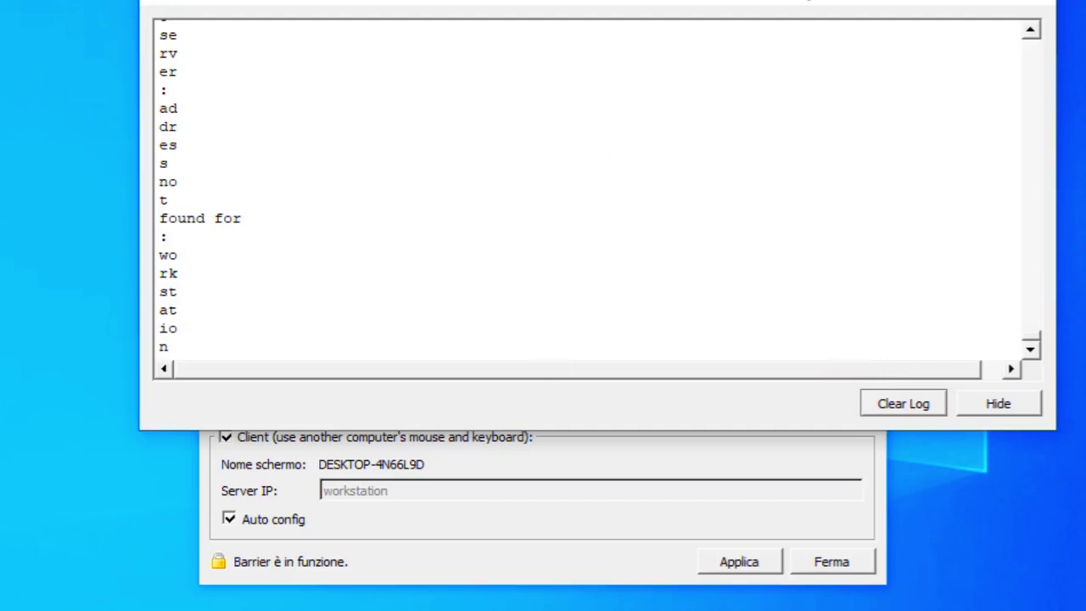
pyautogui.click(1030, 3)
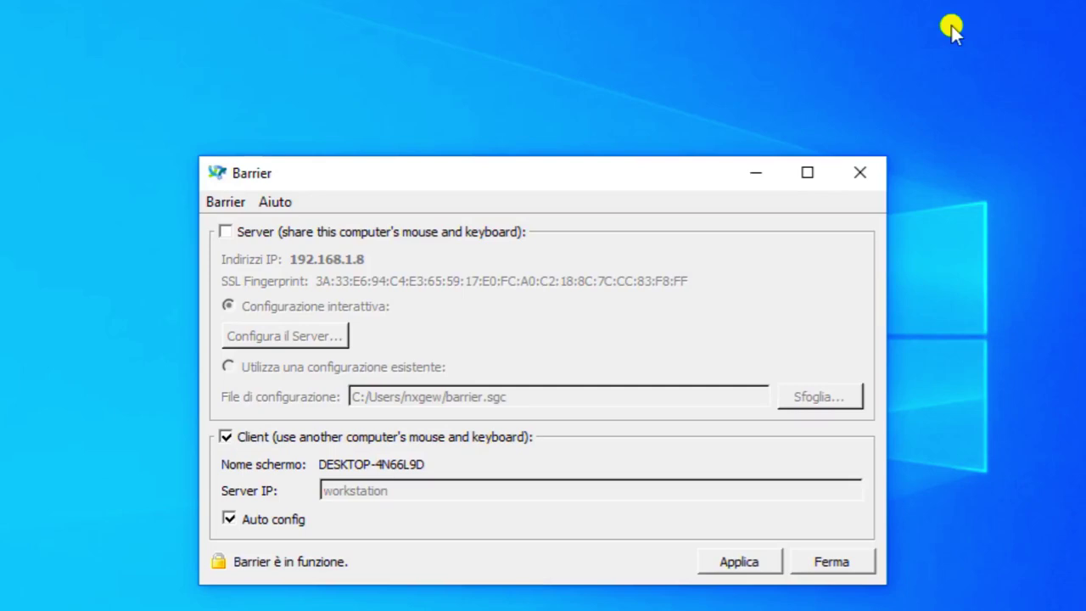
pyautogui.click(950, 22)
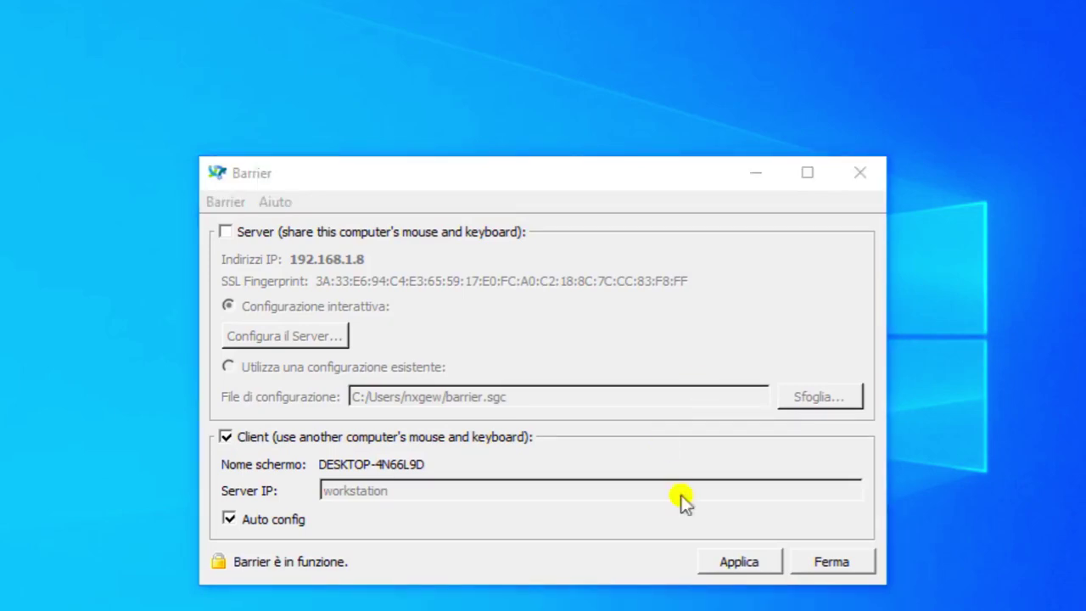
# Stop the client, change the Server IP from workstation to 192.168.1.7, and restart it.
pyautogui.click(824, 566)
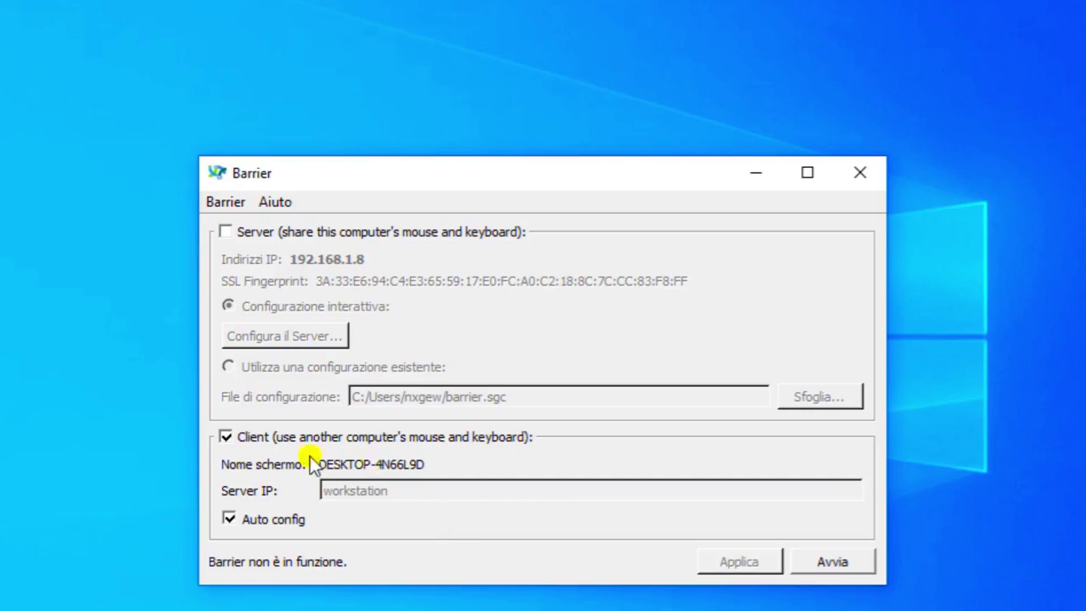
pyautogui.click(230, 519)
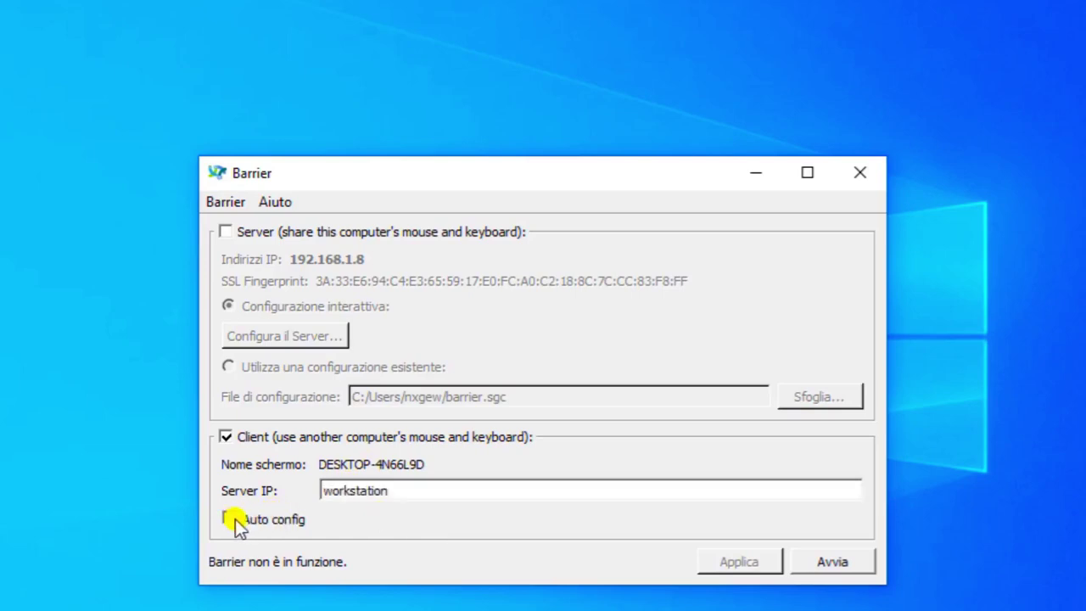
pyautogui.press('BackSpace')
pyautogui.press('BackSpace')
pyautogui.press('BackSpace')
pyautogui.press('BackSpace')
pyautogui.press('BackSpace')
pyautogui.press('BackSpace')
pyautogui.press('BackSpace')
pyautogui.press('BackSpace')
pyautogui.press('BackSpace')
pyautogui.press('BackSpace')
pyautogui.press('BackSpace')
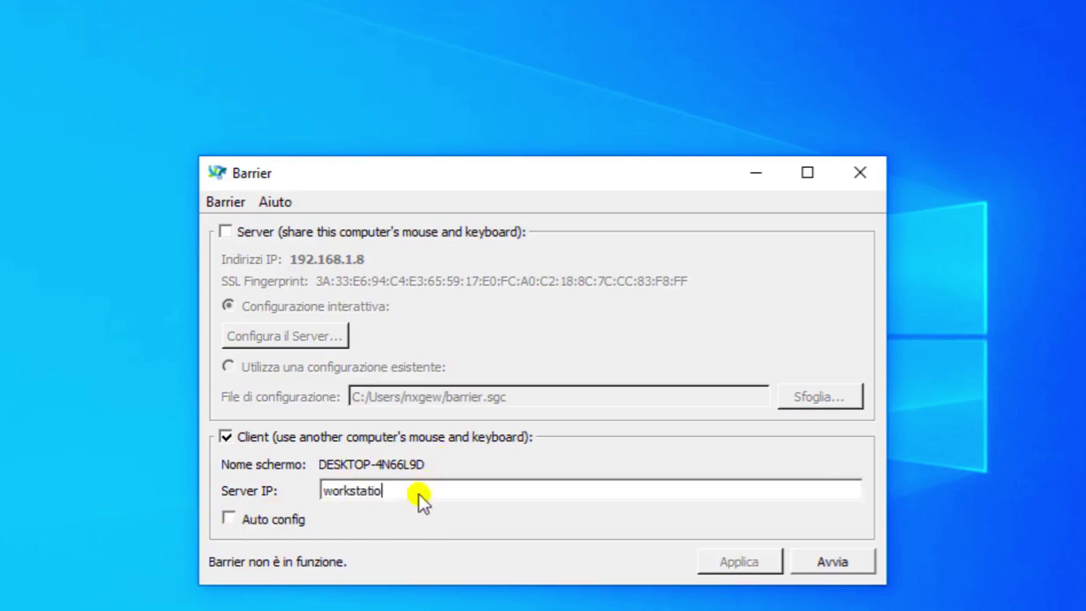
pyautogui.write('192.168.1.7')
pyautogui.click(227, 518)
pyautogui.click(820, 563)
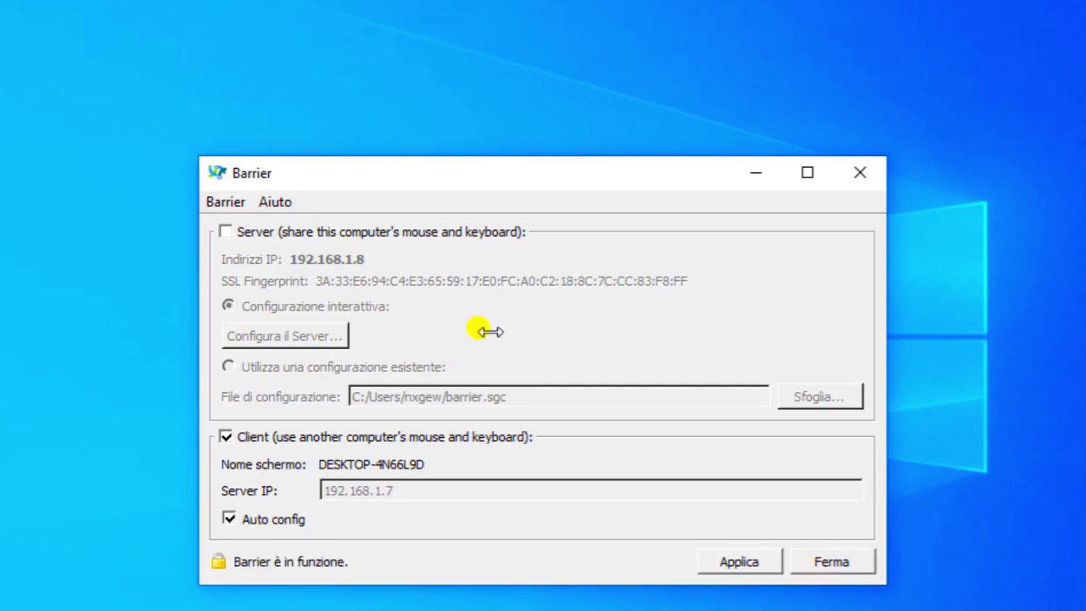
pyautogui.click(244, 204)
# Open the connection log, stop the client, close Barrier's main window and clear the log.
pyautogui.click(254, 229)
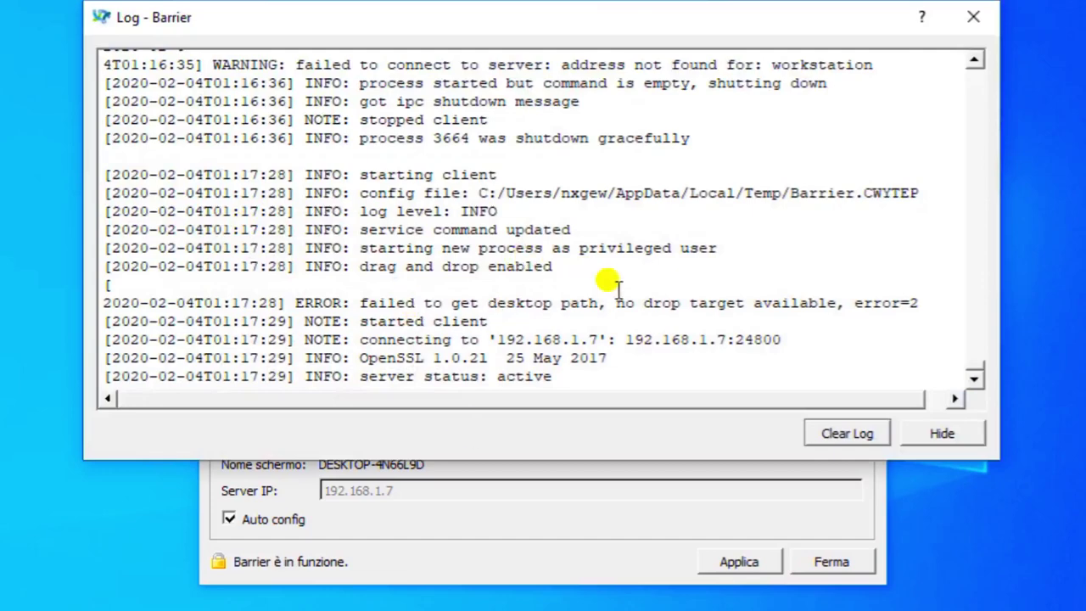
pyautogui.click(818, 561)
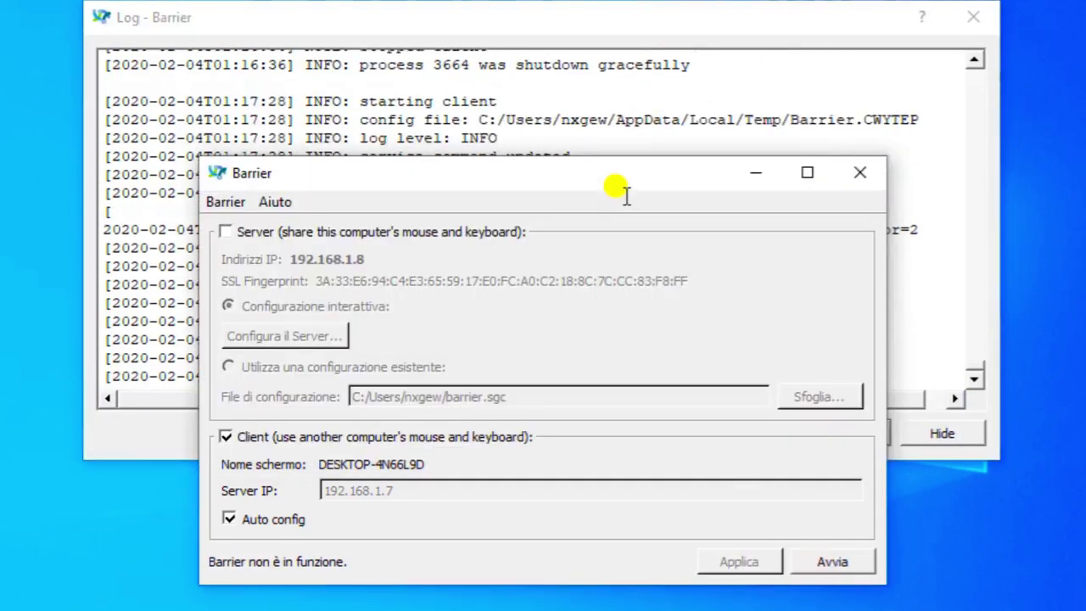
pyautogui.moveTo(537, 19); pyautogui.dragTo(562, 0)
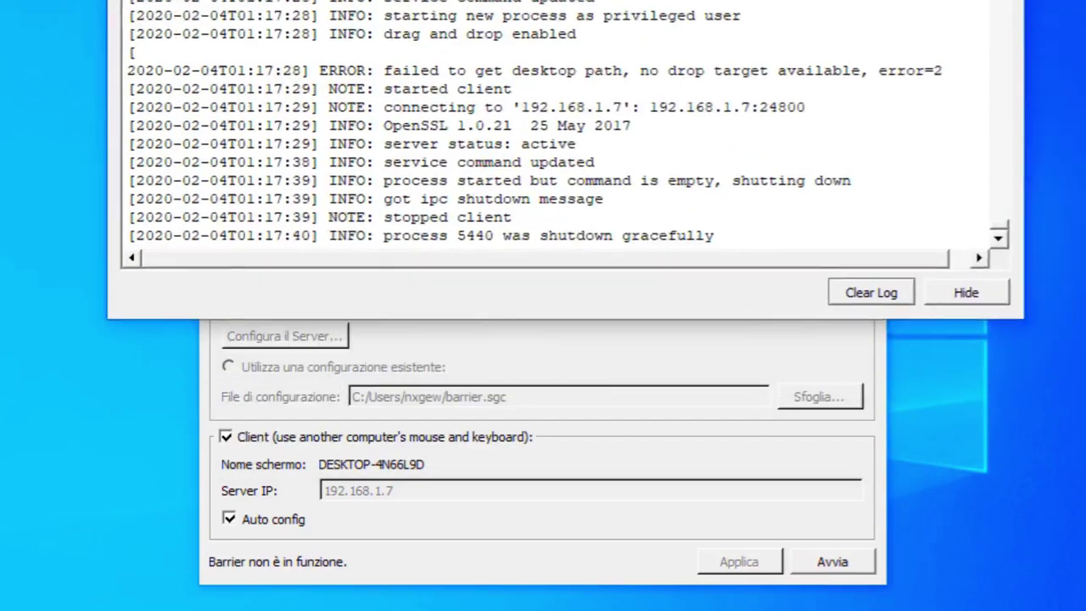
pyautogui.click(531, 327)
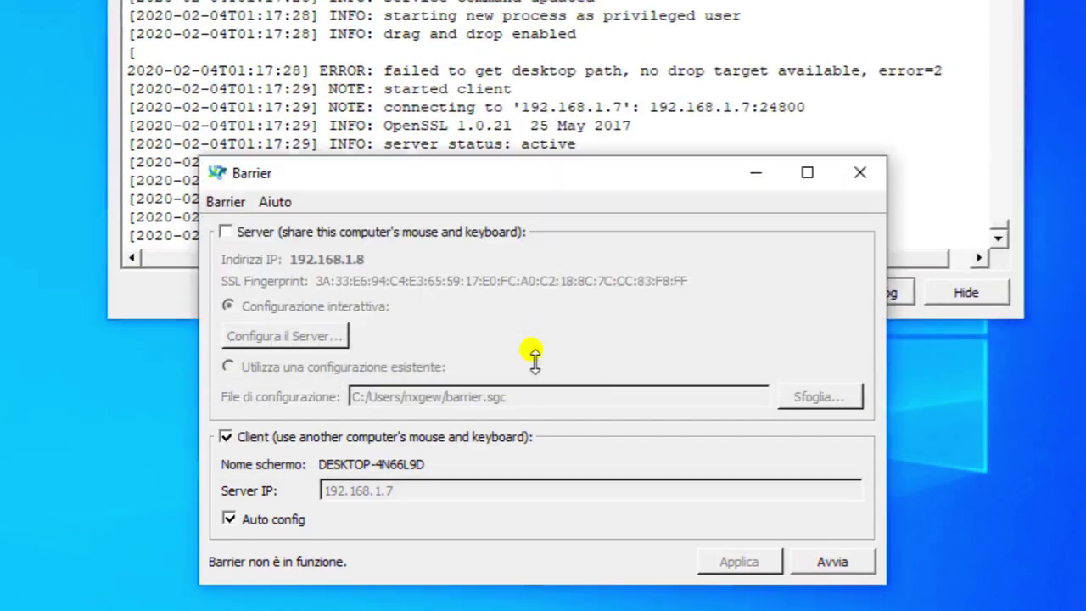
pyautogui.moveTo(530, 172); pyautogui.dragTo(527, 281)
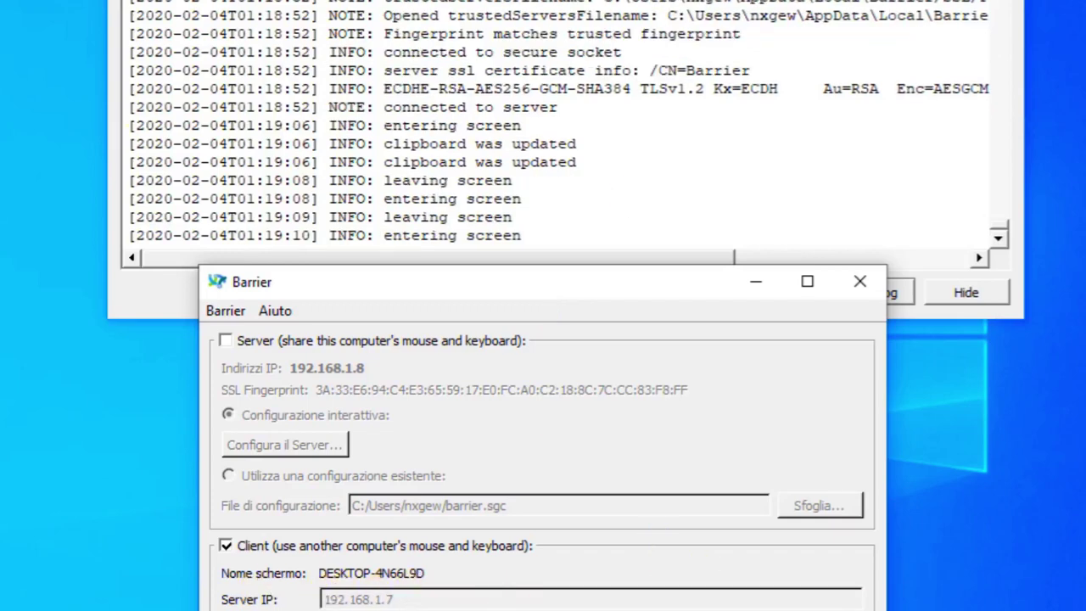
pyautogui.click(860, 285)
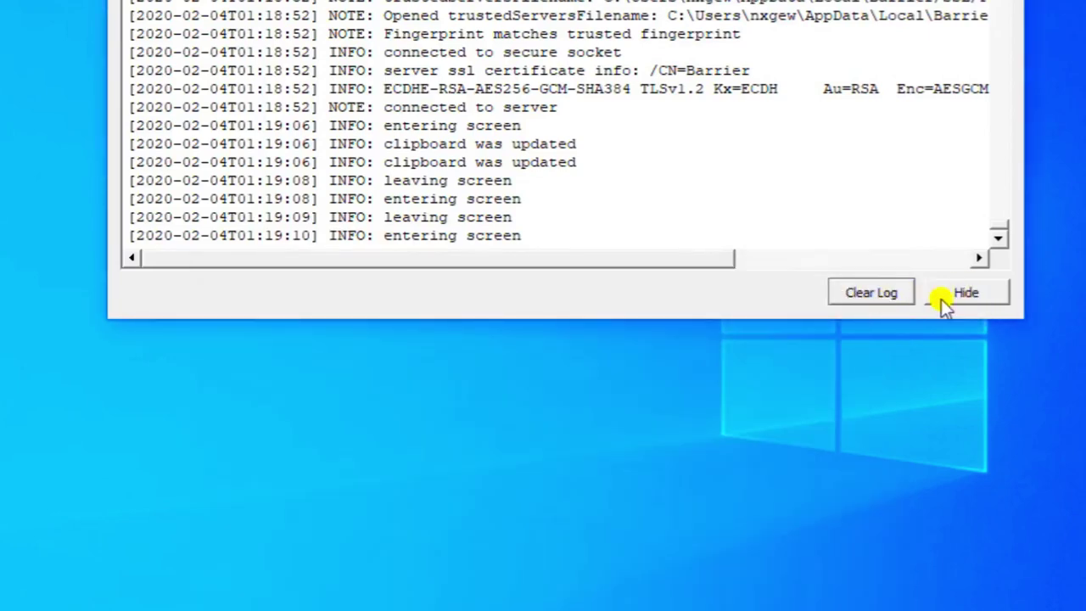
pyautogui.click(852, 298)
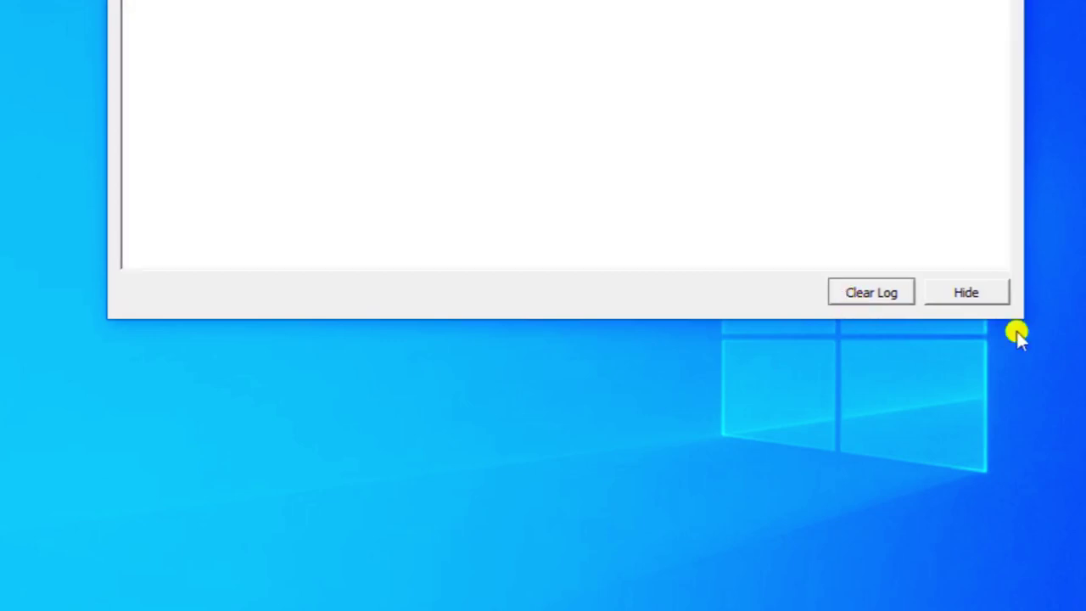
# Hide the Barrier log and search the Start menu for 'run'.
pyautogui.click(971, 295)
pyautogui.click(20, 594)
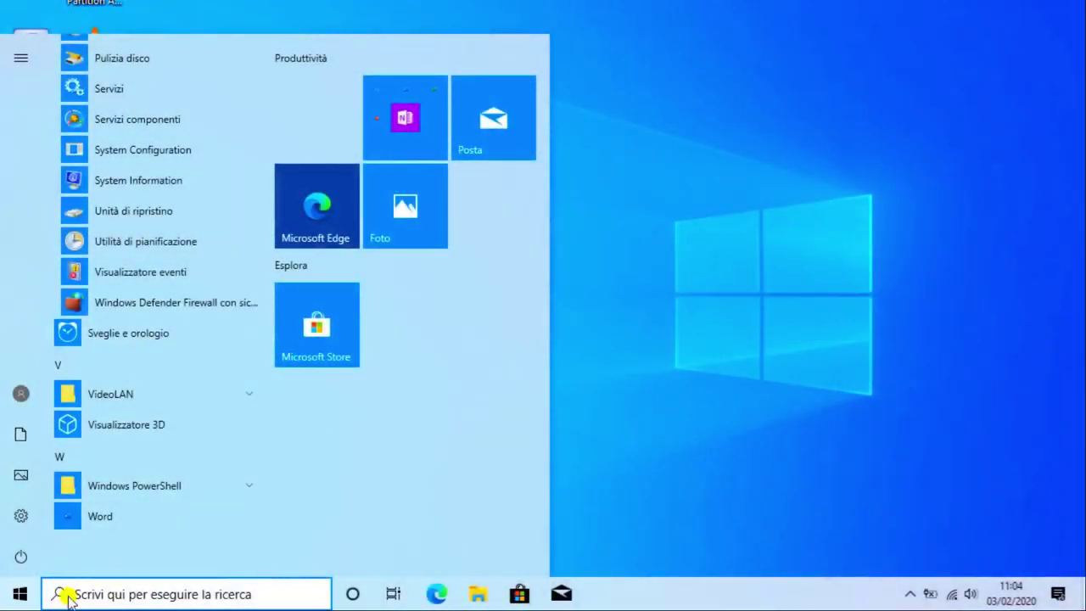
pyautogui.click(20, 594)
pyautogui.click(21, 594)
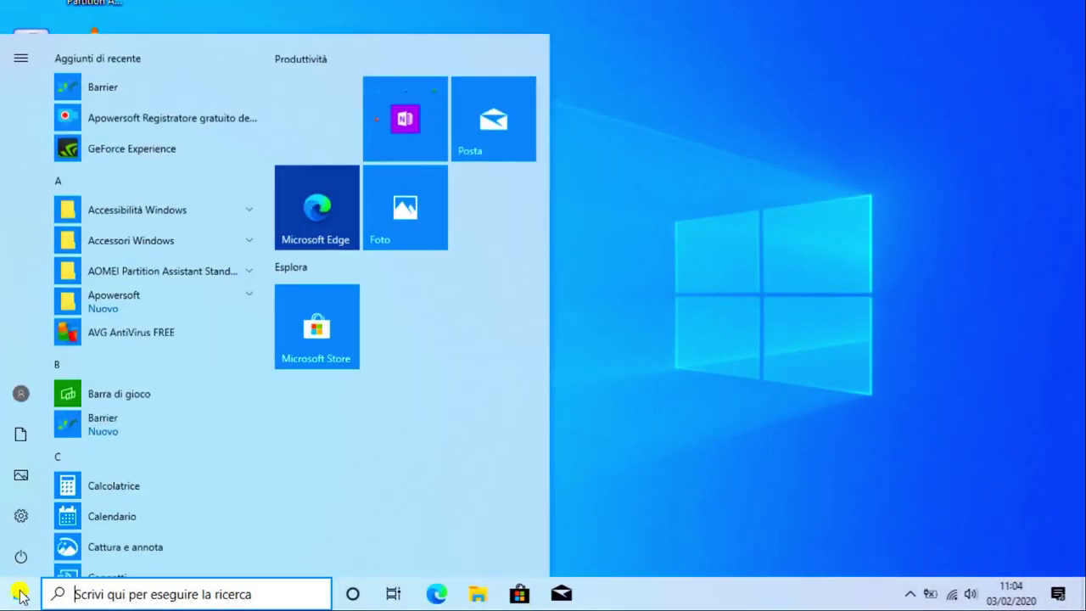
pyautogui.click(98, 590)
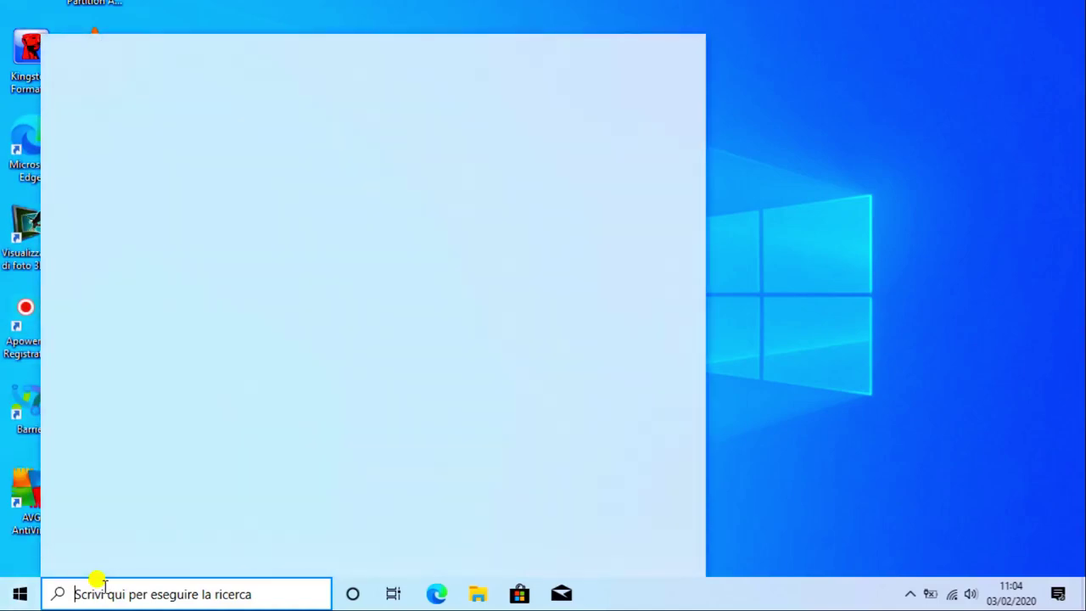
pyautogui.write('run')
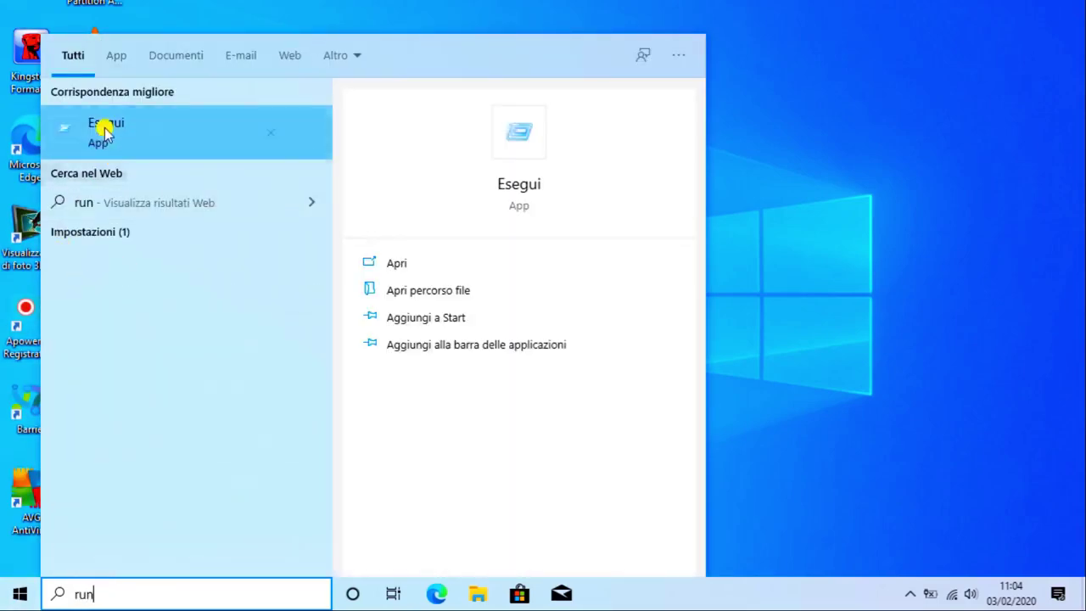
# Run shell:startup from the Esegui dialog to open the Startup folder.
pyautogui.click(107, 127)
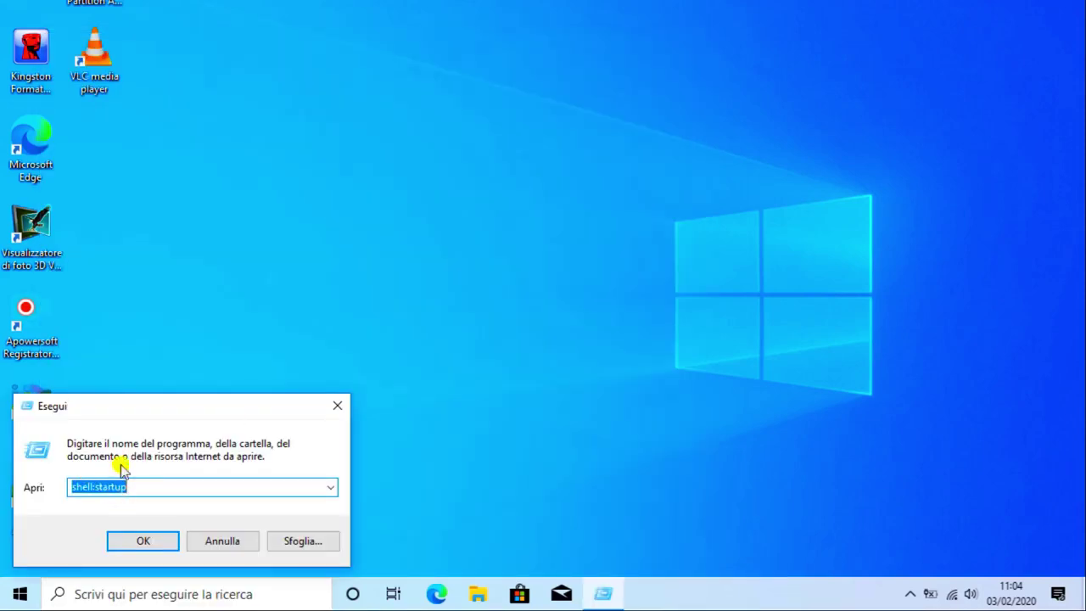
pyautogui.click(148, 486)
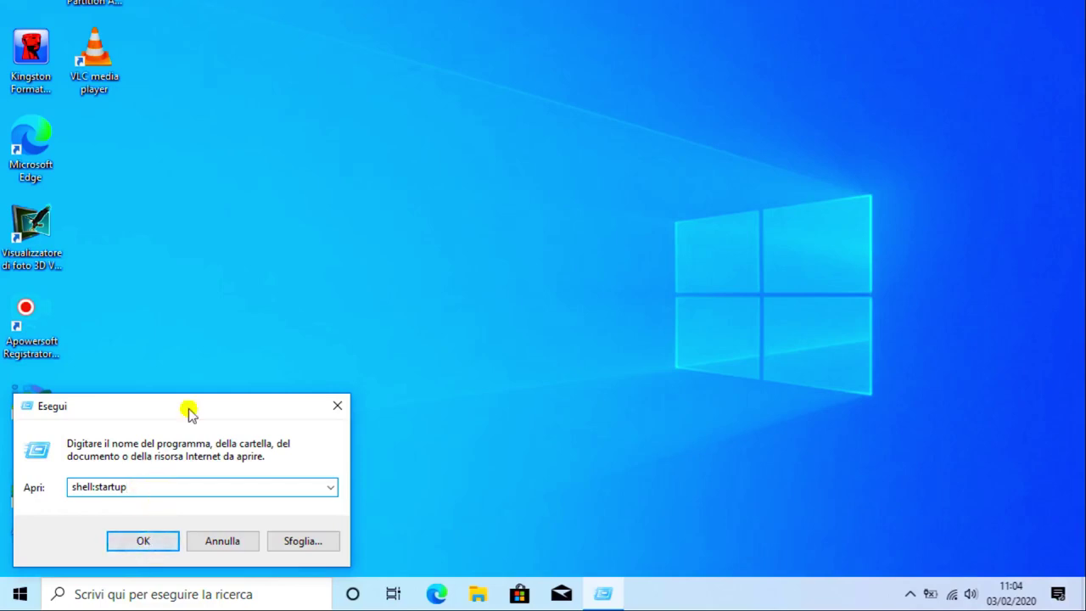
pyautogui.moveTo(189, 412); pyautogui.dragTo(562, 184)
pyautogui.click(522, 318)
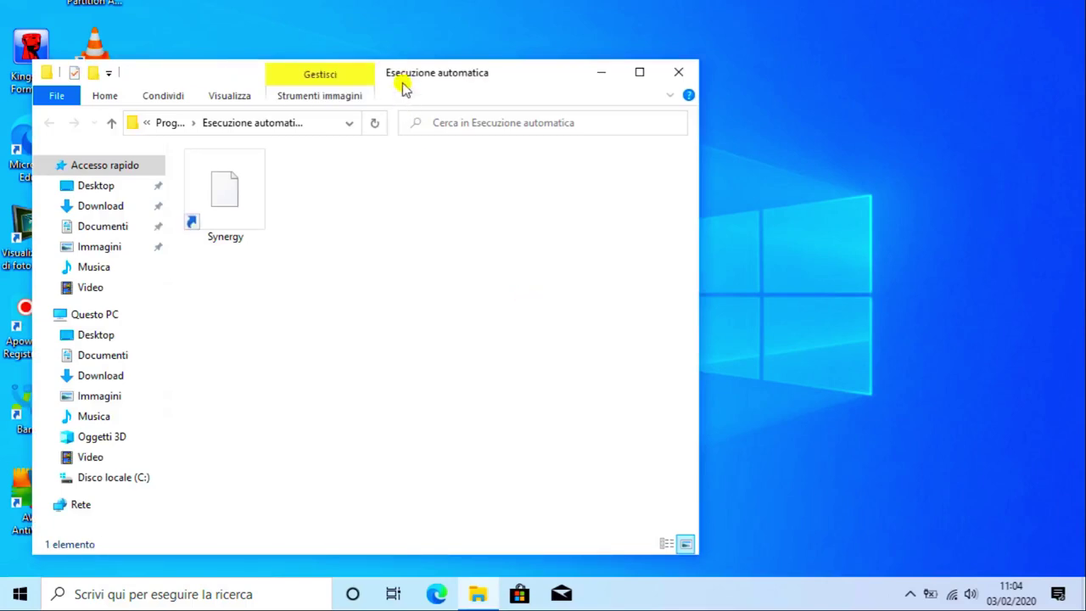
# Delete the old Synergy shortcut from the Esecuzione automatica startup folder.
pyautogui.moveTo(218, 74); pyautogui.dragTo(467, 39)
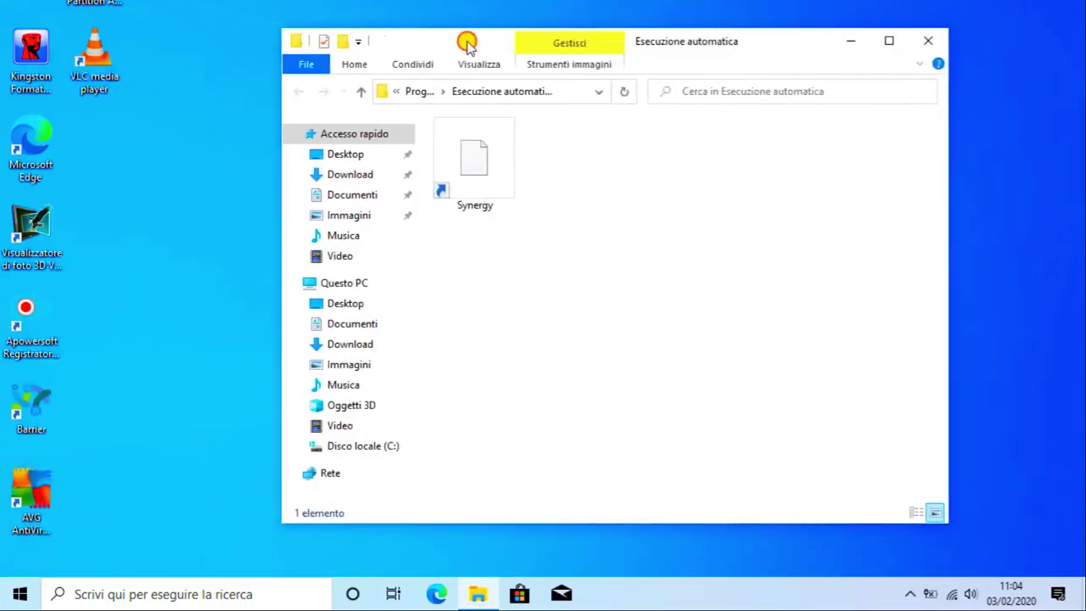
pyautogui.click(494, 202)
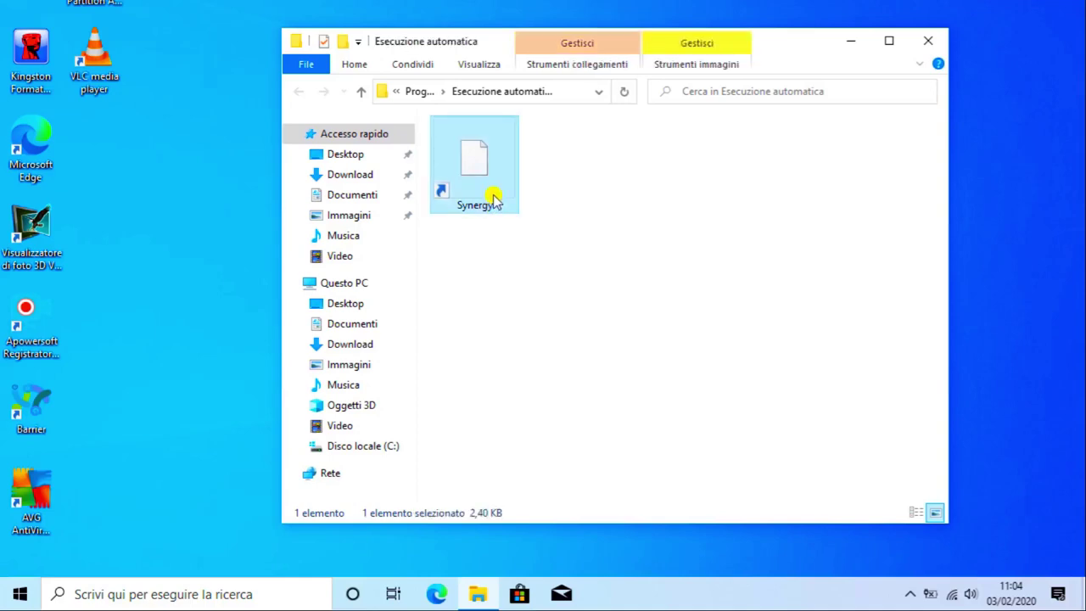
pyautogui.press('Delete')
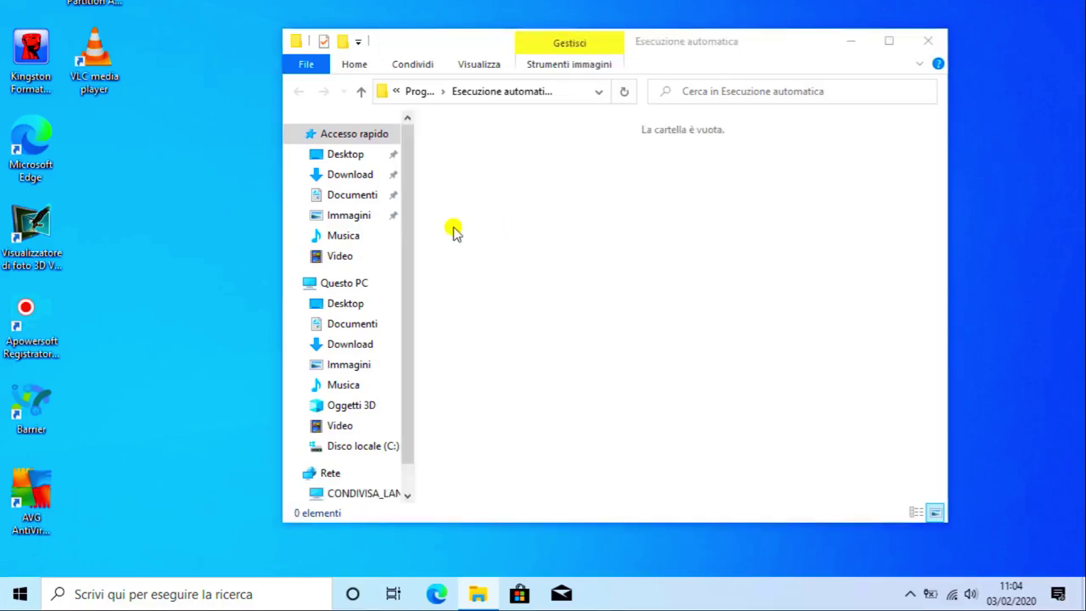
pyautogui.rightClick(512, 256)
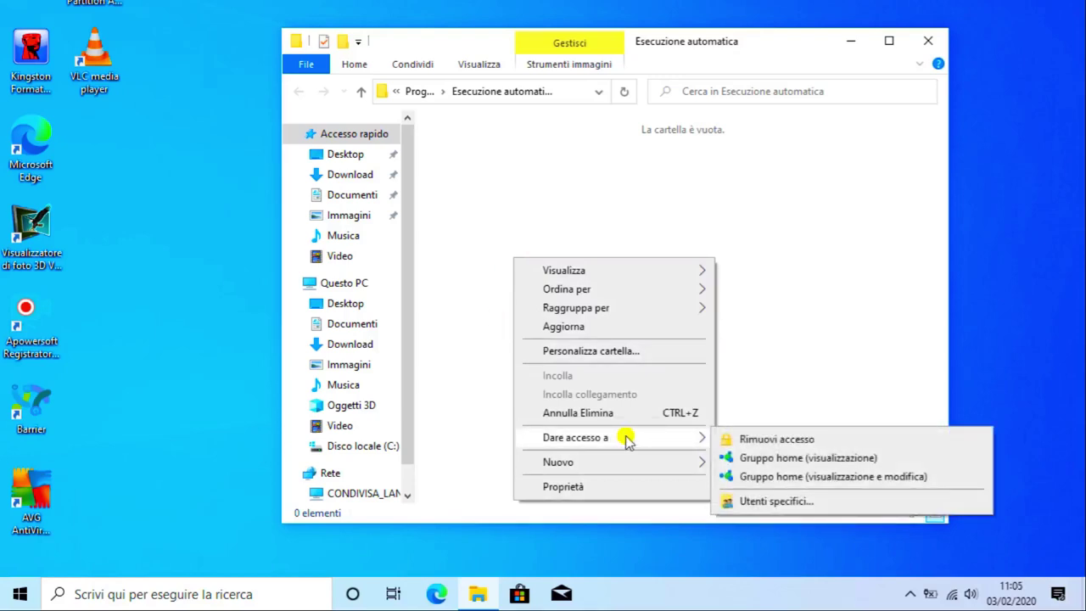
pyautogui.click(463, 324)
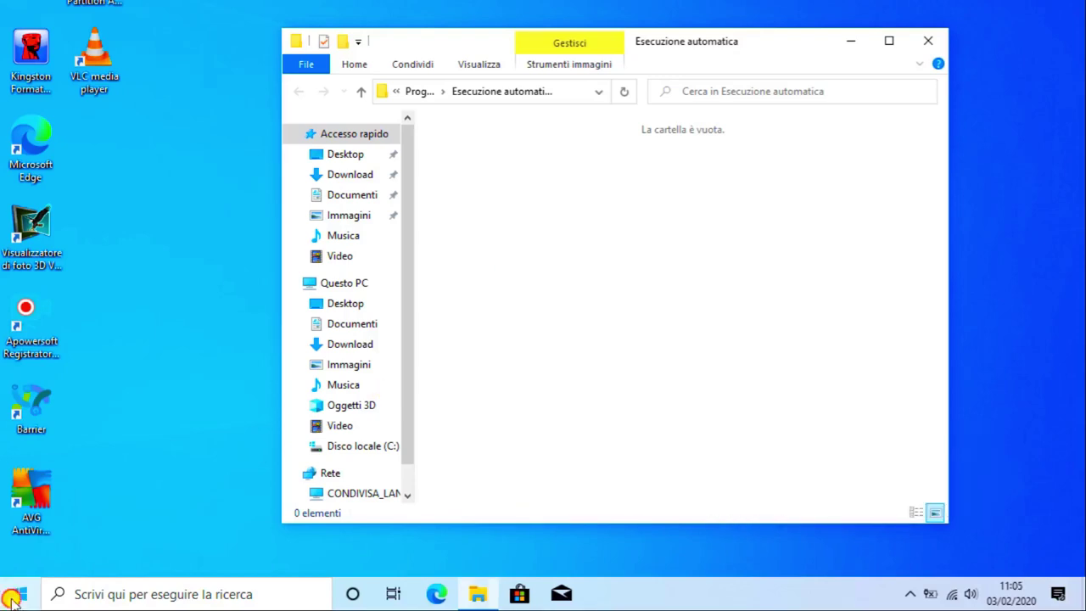
# Drag Barrier from the Start menu's recent apps into the startup folder, then close Explorer.
pyautogui.click(10, 594)
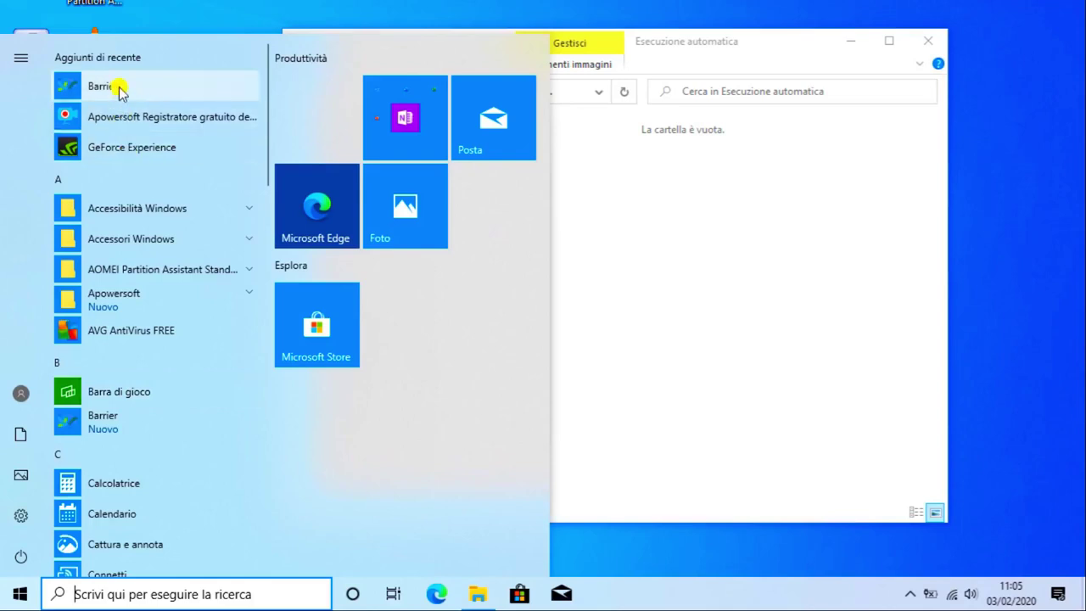
pyautogui.click(219, 100)
pyautogui.moveTo(218, 99); pyautogui.dragTo(647, 252)
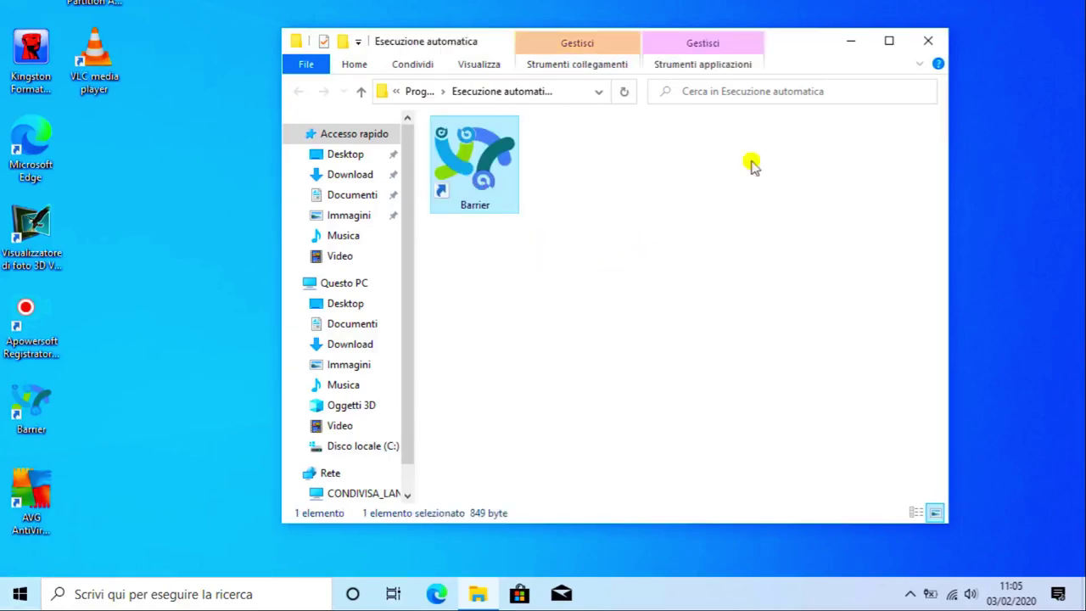
pyautogui.click(925, 36)
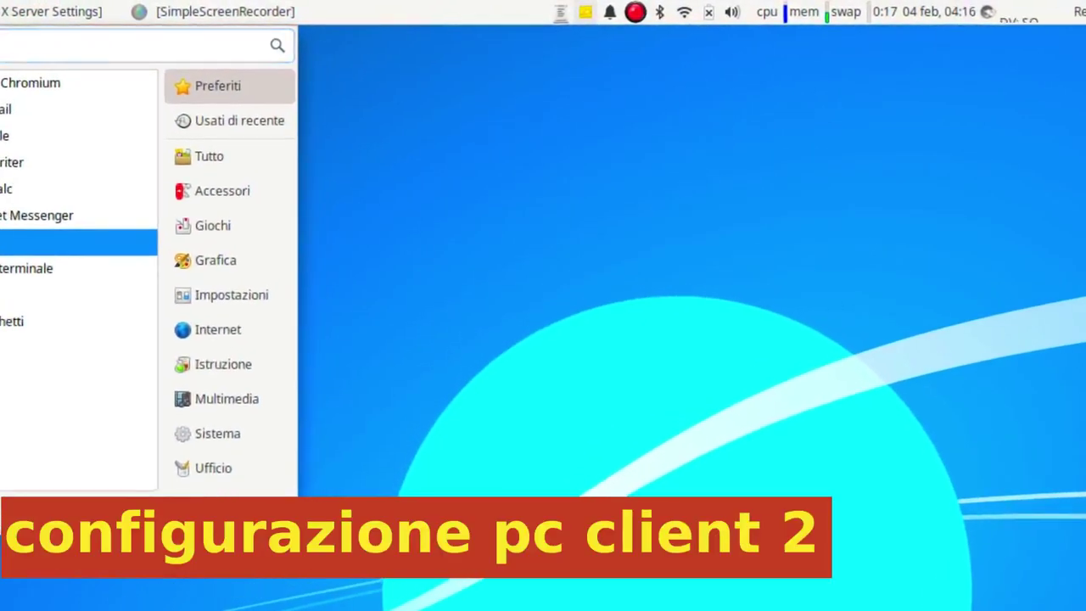
# Search GNOME Software for 'barrier' and open its app page.
pyautogui.click(7, 240)
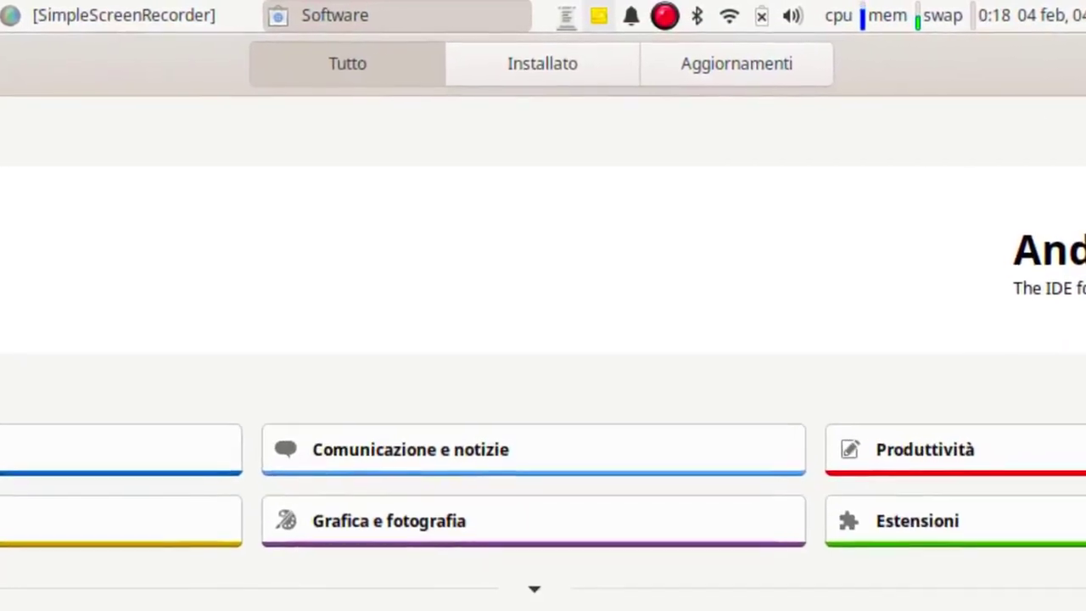
pyautogui.hotkey('ctrl', 'f')
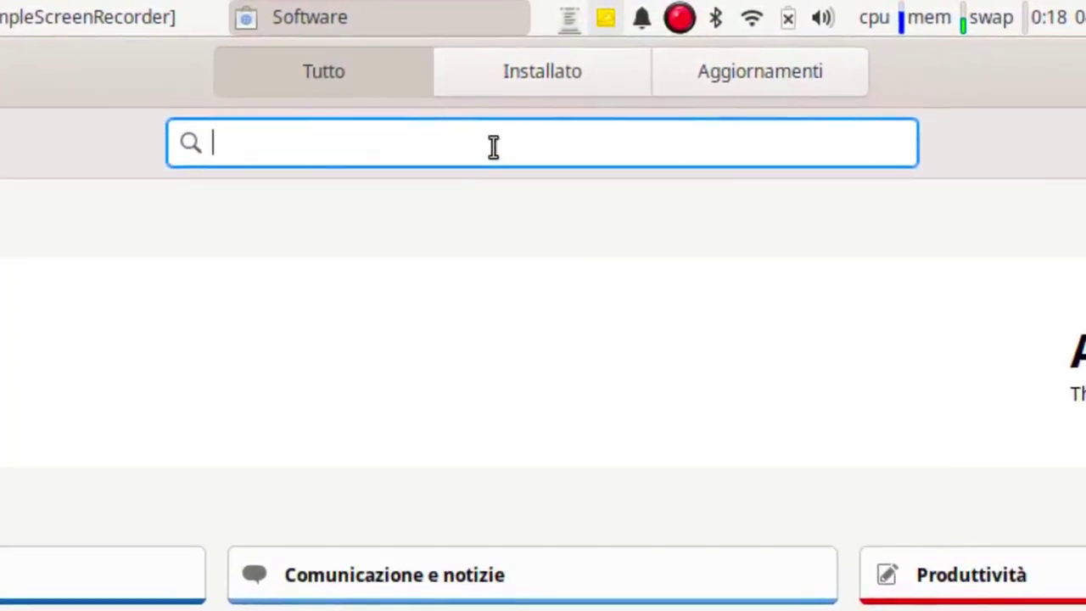
pyautogui.write('barrier')
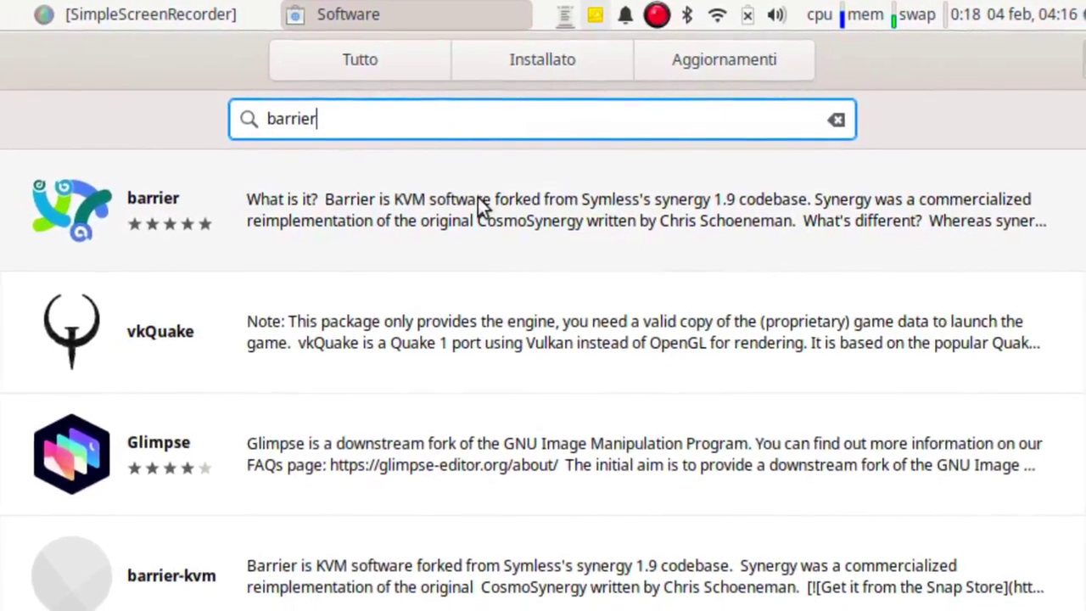
pyautogui.click(477, 199)
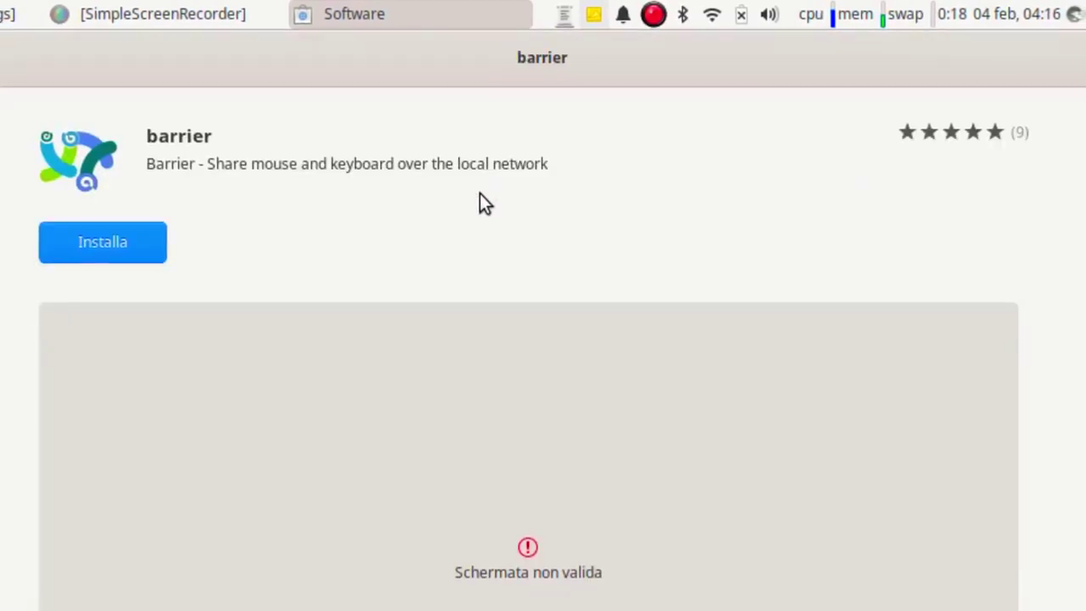
# Review the barrier Snap Store page (2.3.2-13-g9080ce45, 52,3 MB) and start installing it.
pyautogui.scroll(-5, 523, 281)
pyautogui.scroll(-10, 532, 315)
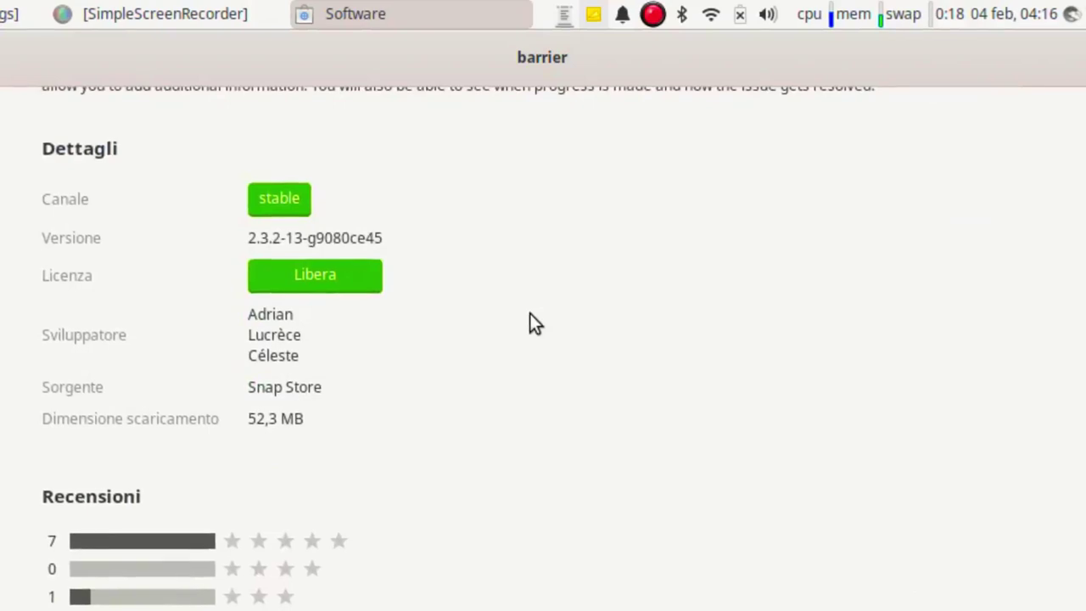
pyautogui.scroll(-1, 529, 323)
pyautogui.scroll(3, 530, 322)
pyautogui.scroll(2, 529, 312)
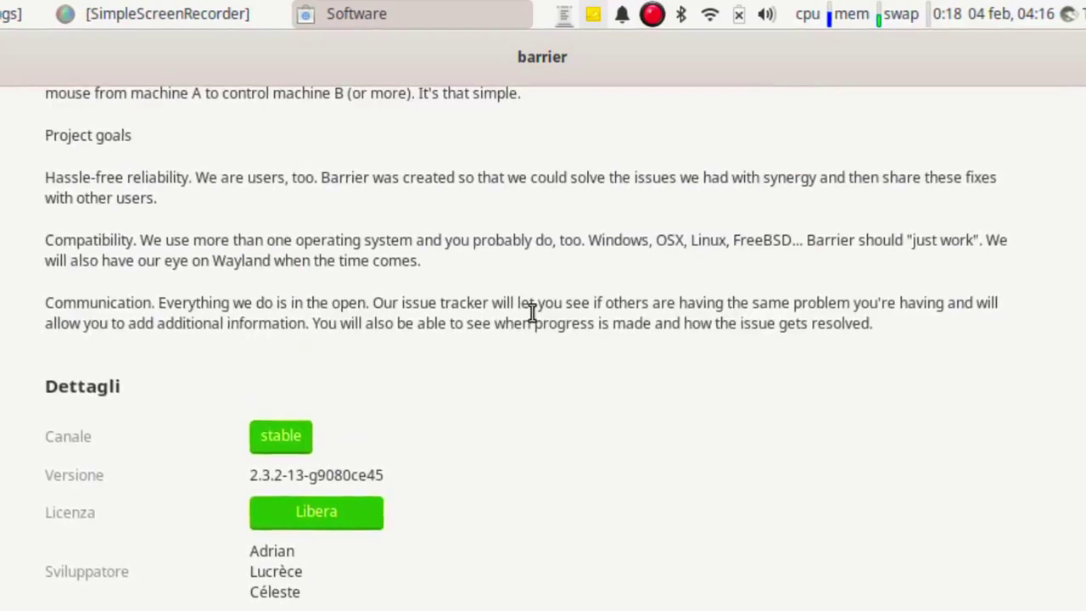
pyautogui.scroll(15, 531, 313)
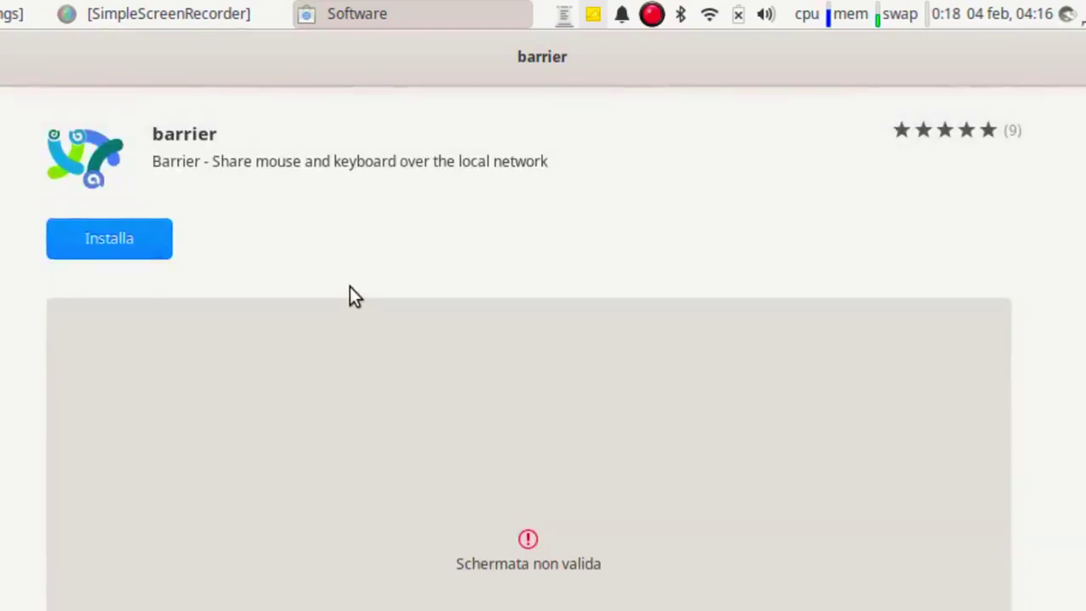
pyautogui.click(128, 237)
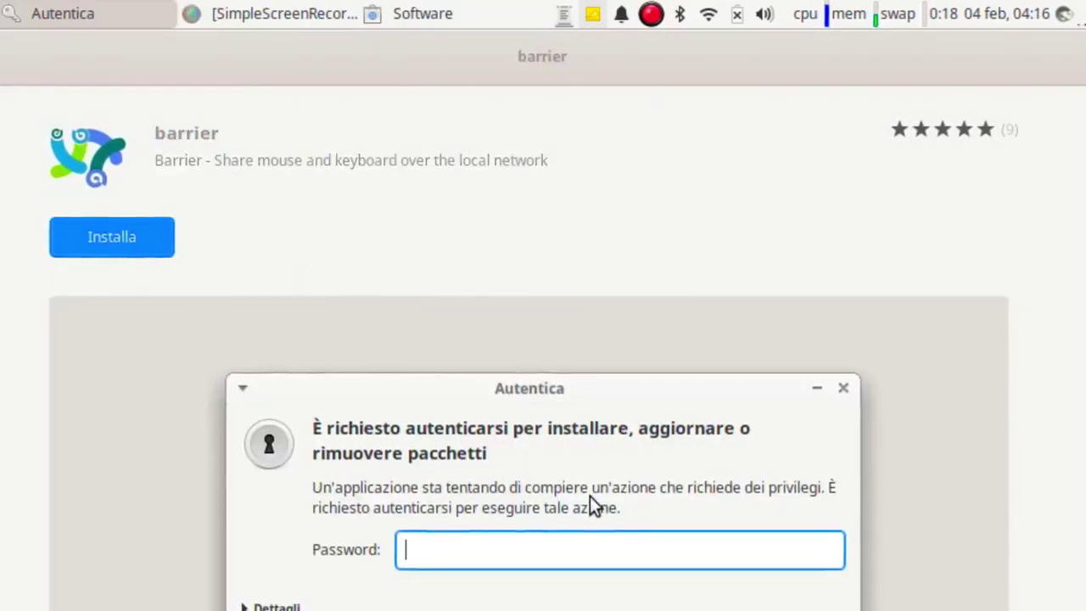
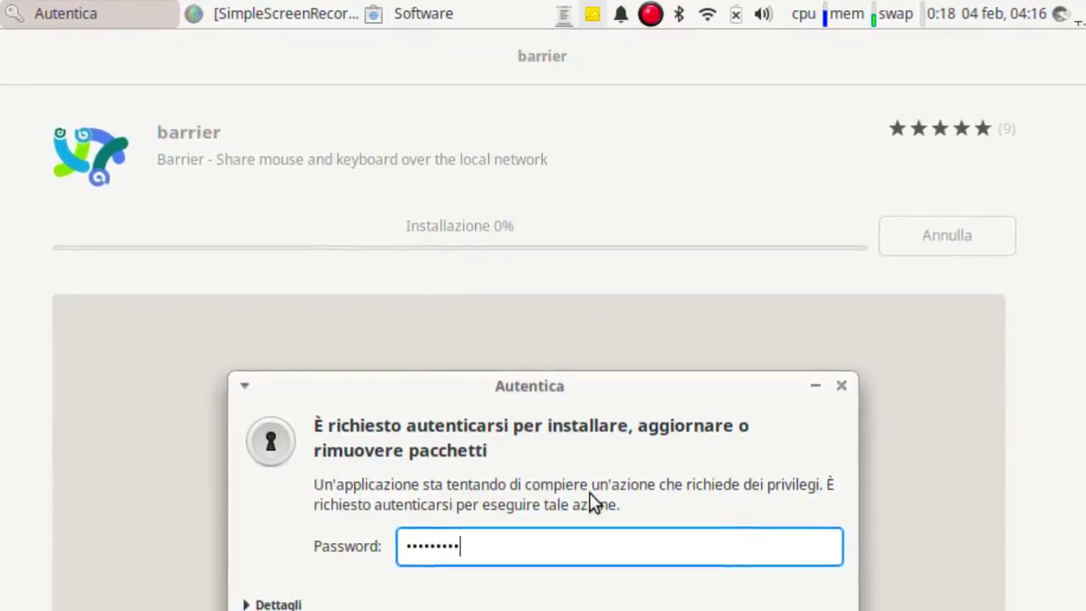
# Enter the account password in the Autentica dialog to authorise the barrier install.
pyautogui.press('Return')
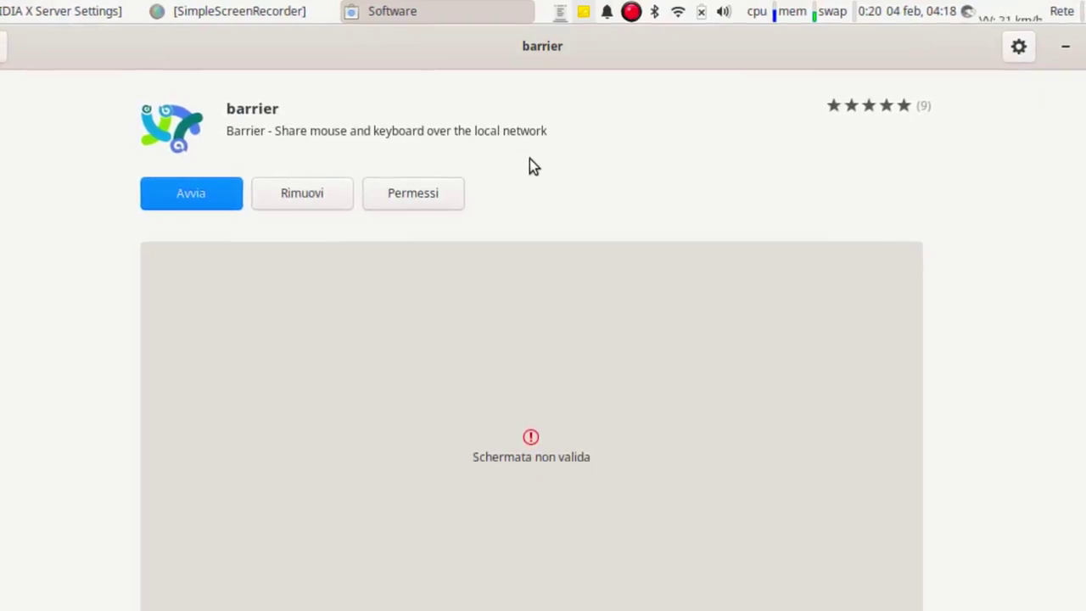
# Launch Barrier and finish its first-run wizard with Italiano language and the Client role.
pyautogui.click(208, 192)
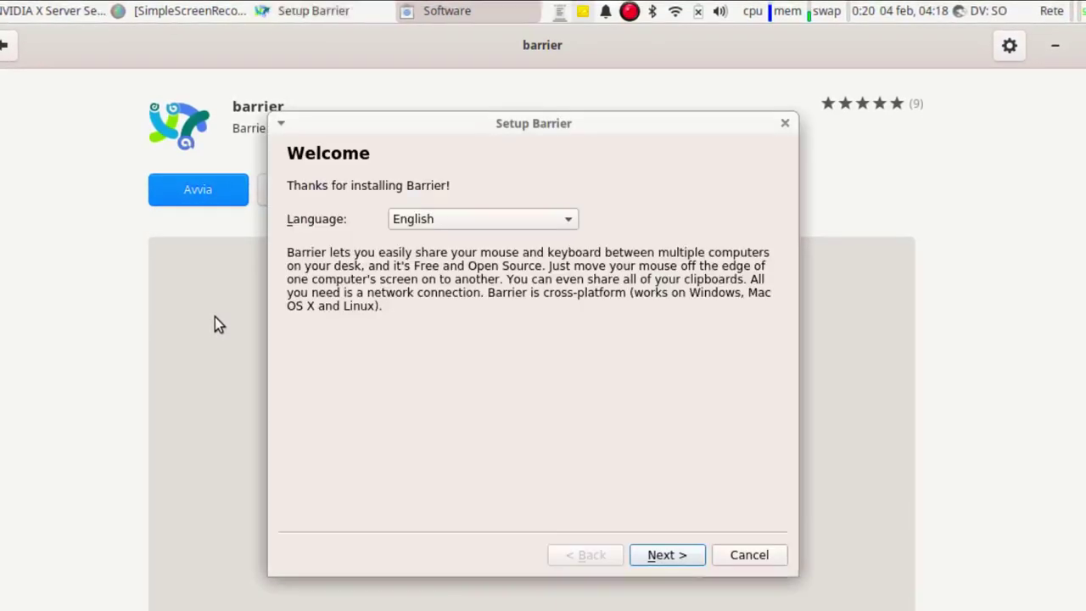
pyautogui.click(433, 219)
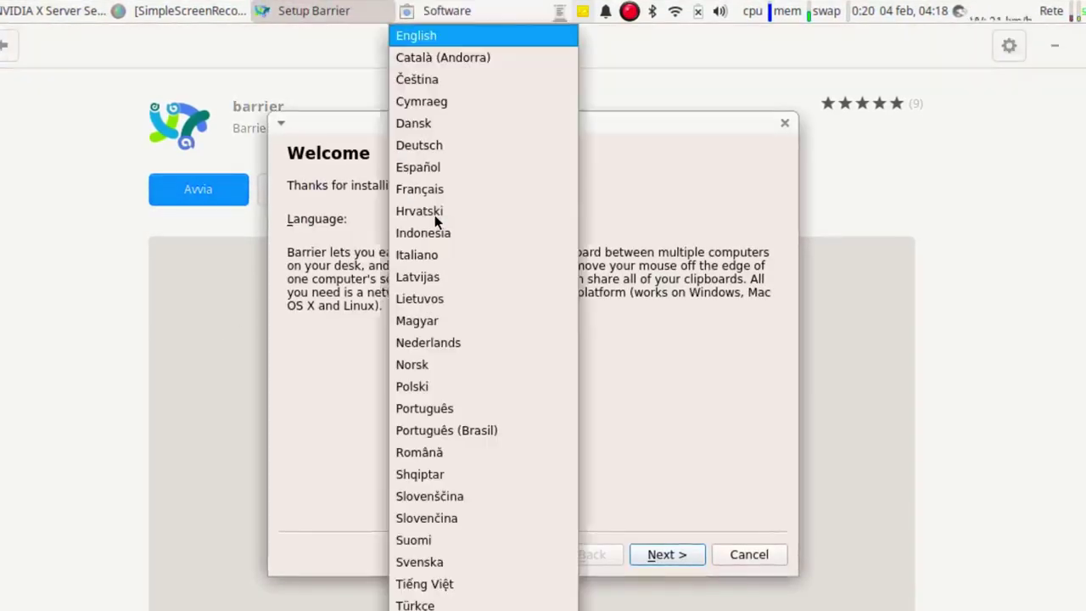
pyautogui.click(434, 251)
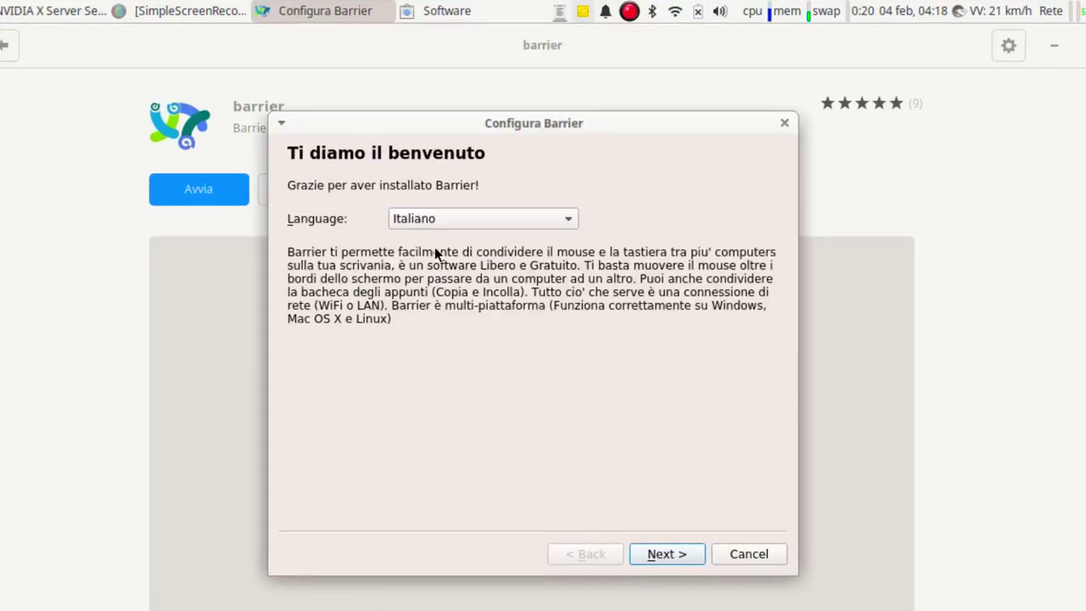
pyautogui.click(667, 553)
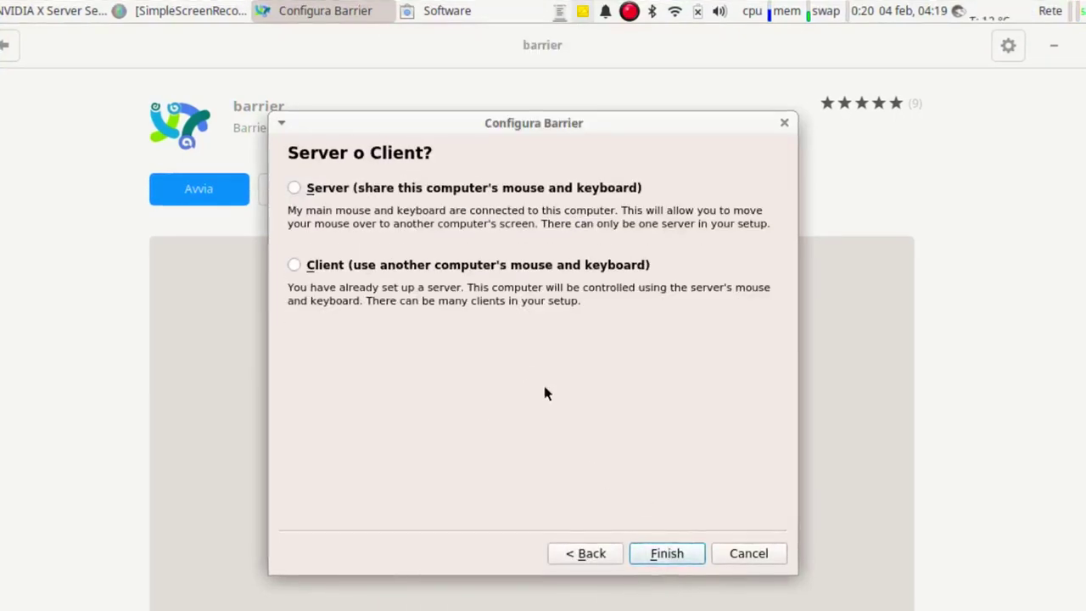
pyautogui.click(294, 265)
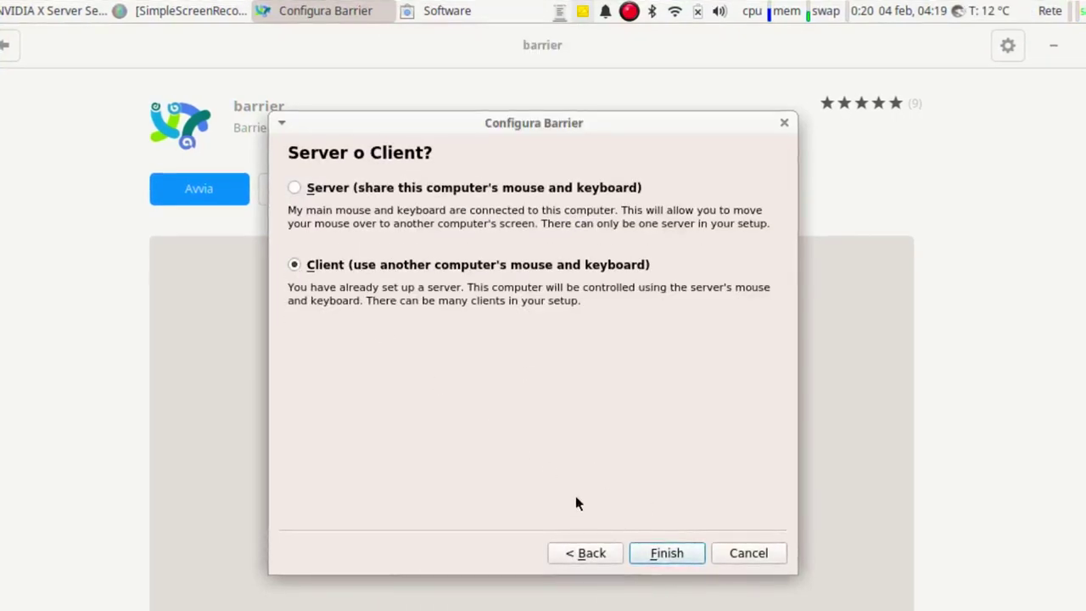
pyautogui.click(661, 559)
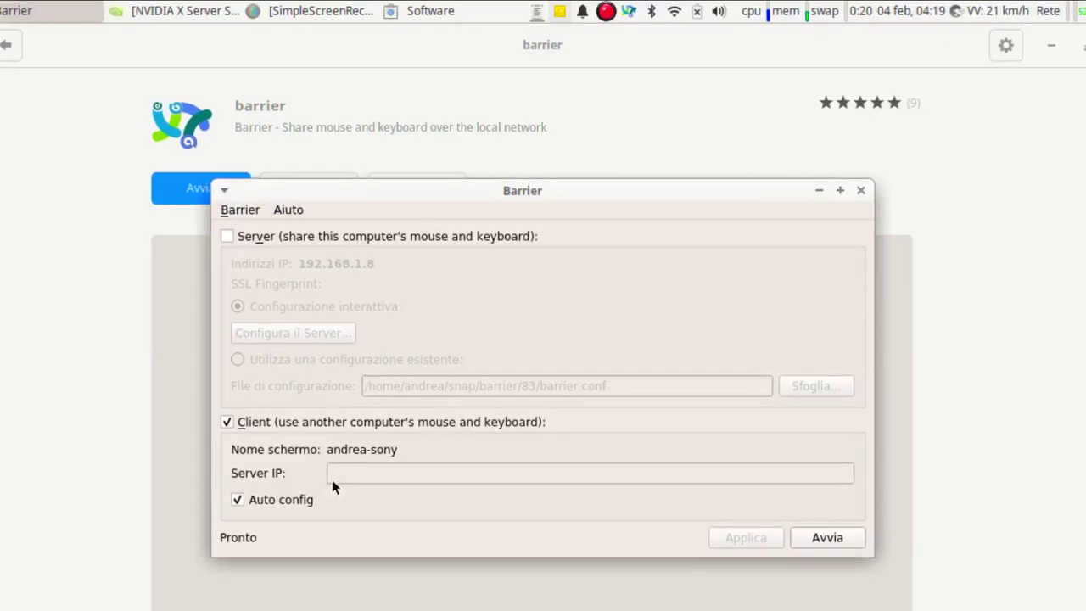
# Enable Minimize to System Tray and Hide on startup, then start the client and dismiss the machine-name warning.
pyautogui.click(238, 212)
pyautogui.click(279, 250)
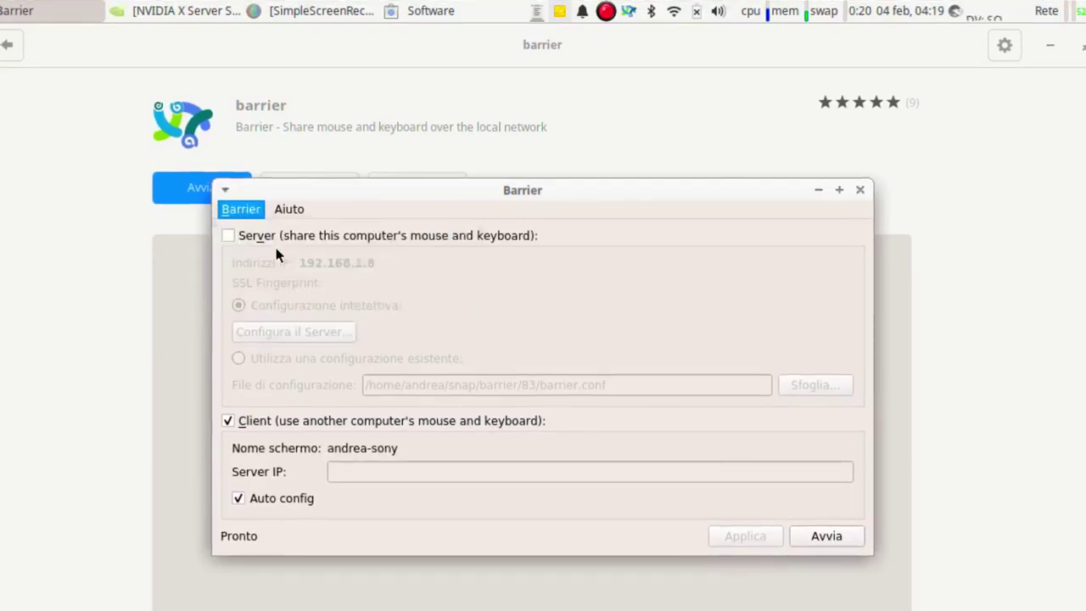
pyautogui.click(411, 262)
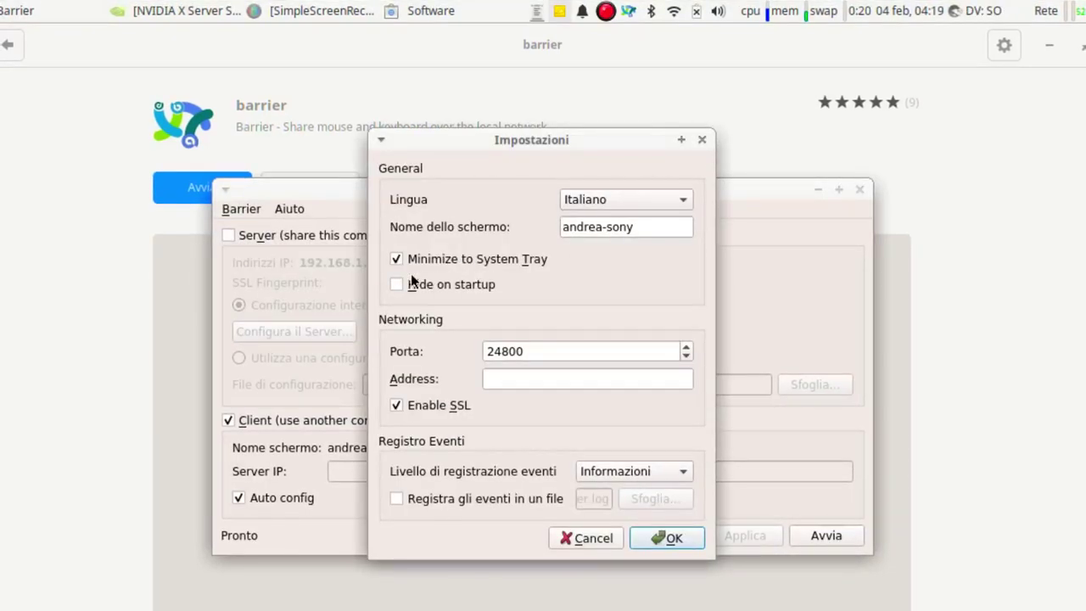
pyautogui.click(412, 285)
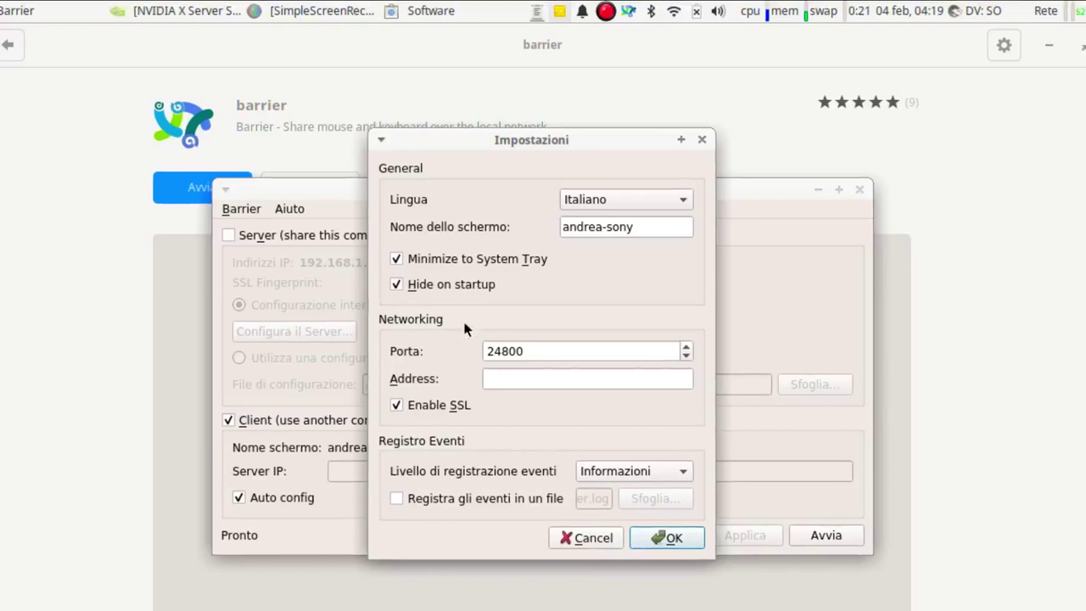
pyautogui.click(667, 537)
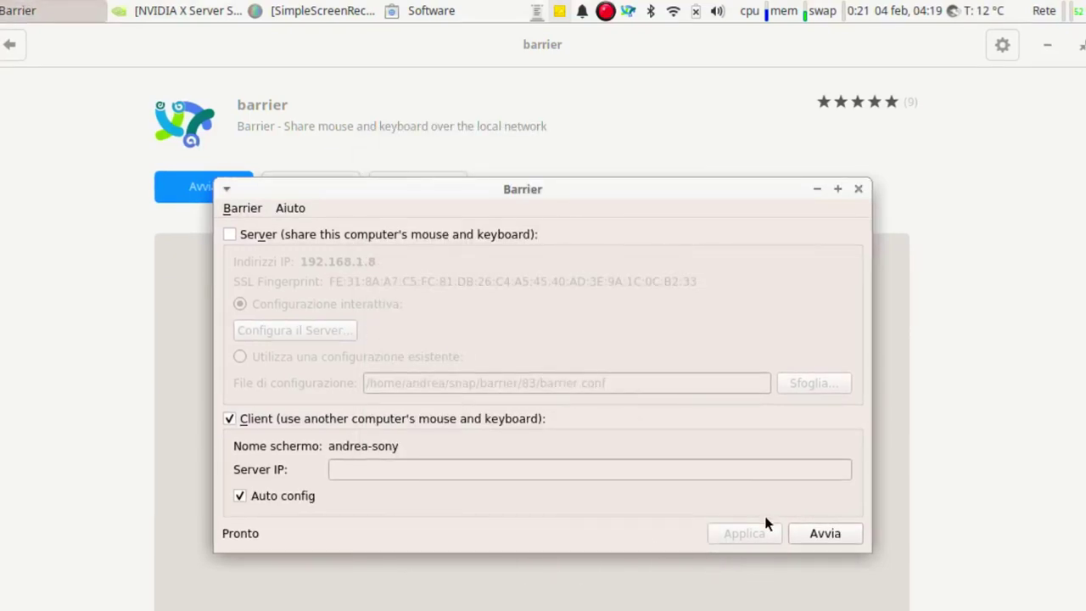
pyautogui.click(823, 534)
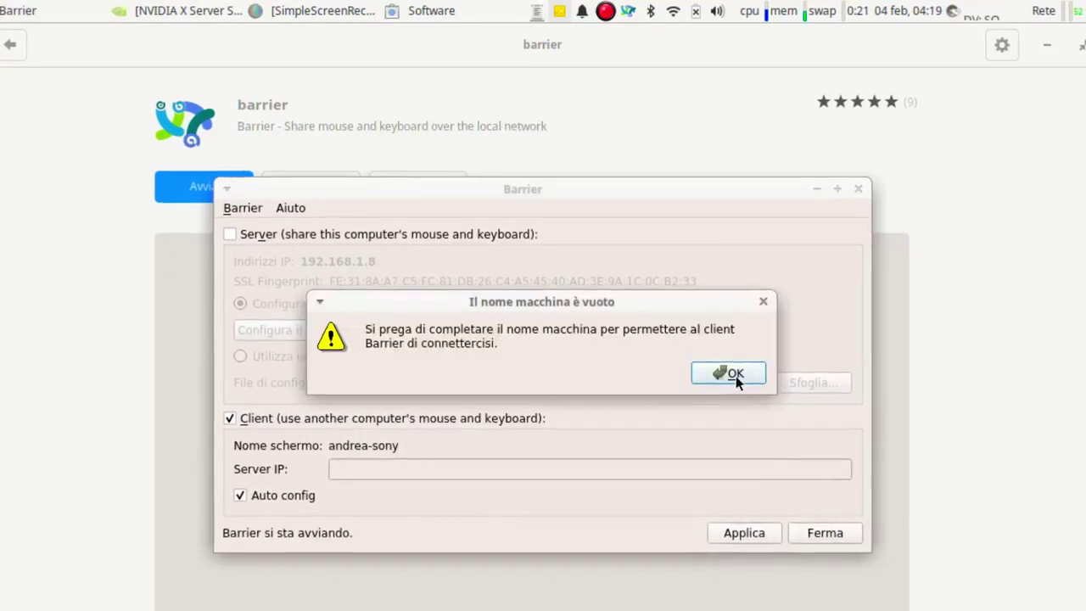
pyautogui.click(736, 376)
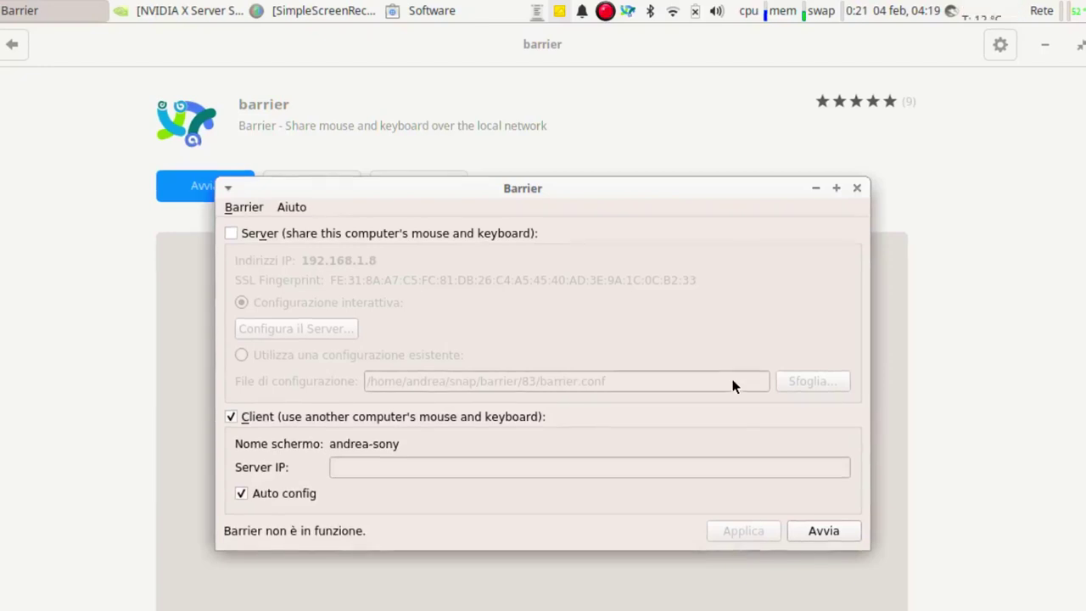
pyautogui.click(246, 207)
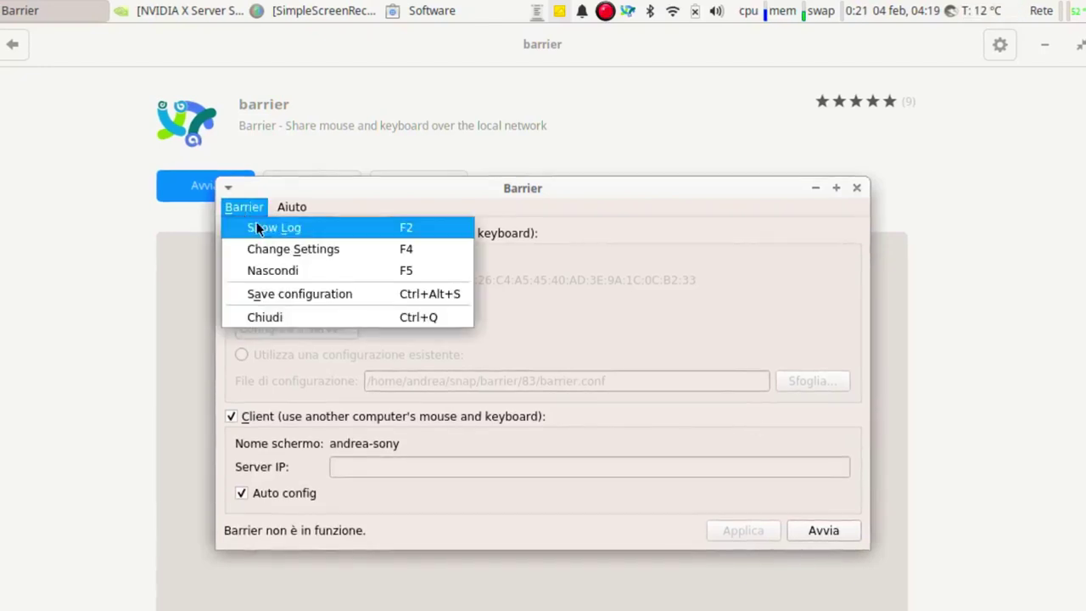
pyautogui.click(291, 249)
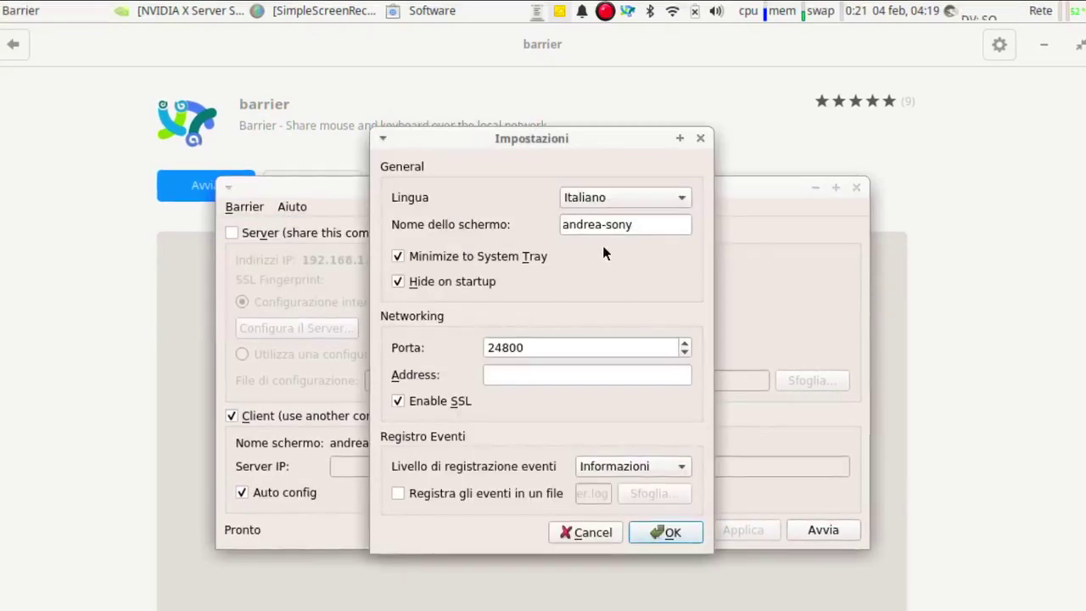
pyautogui.click(655, 226)
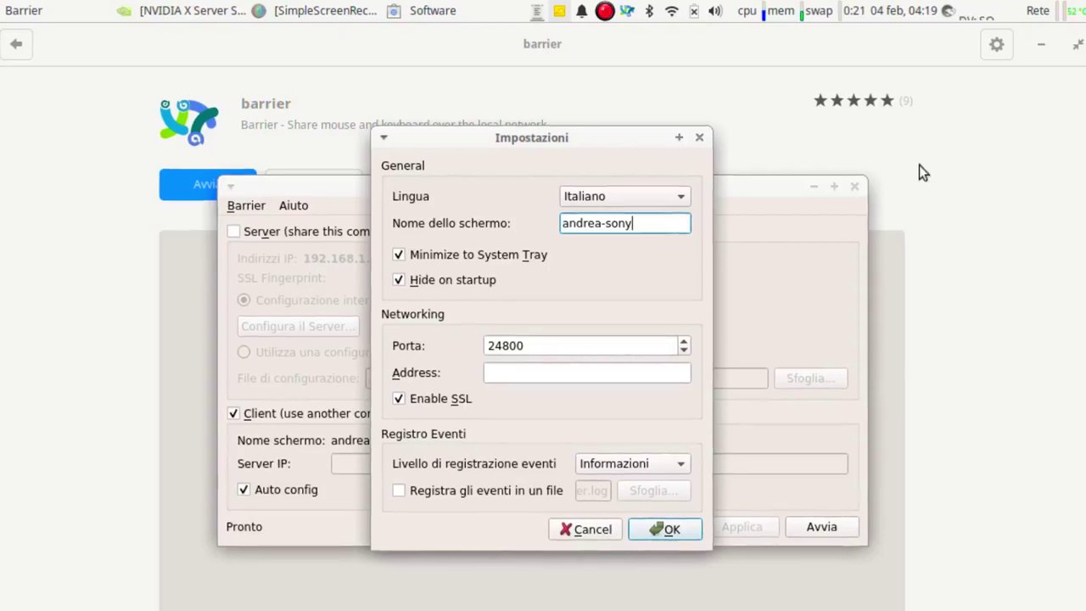
pyautogui.click(665, 531)
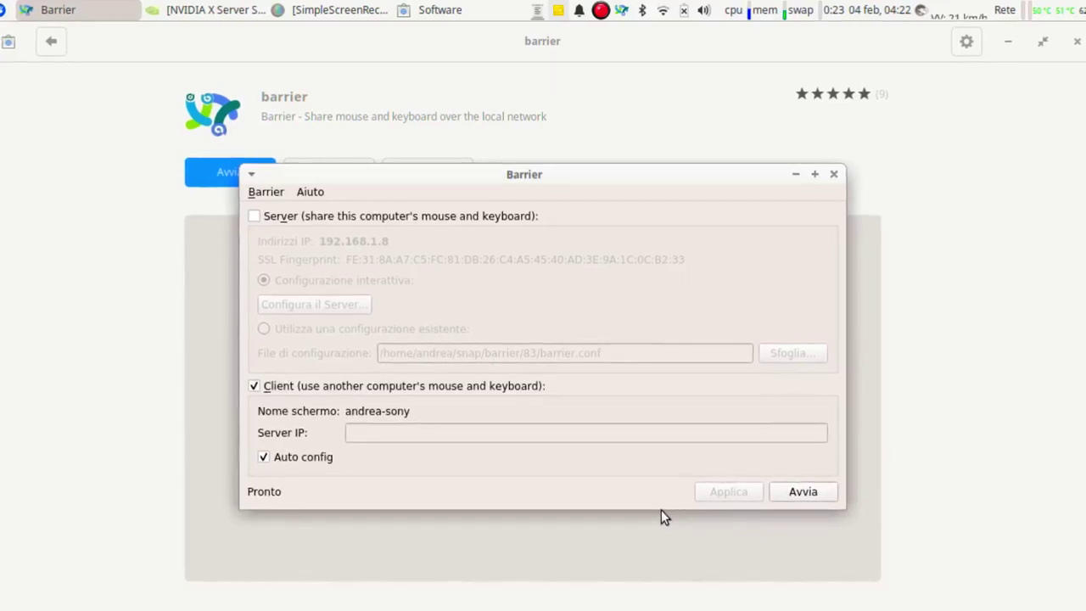
pyautogui.click(801, 492)
pyautogui.click(718, 342)
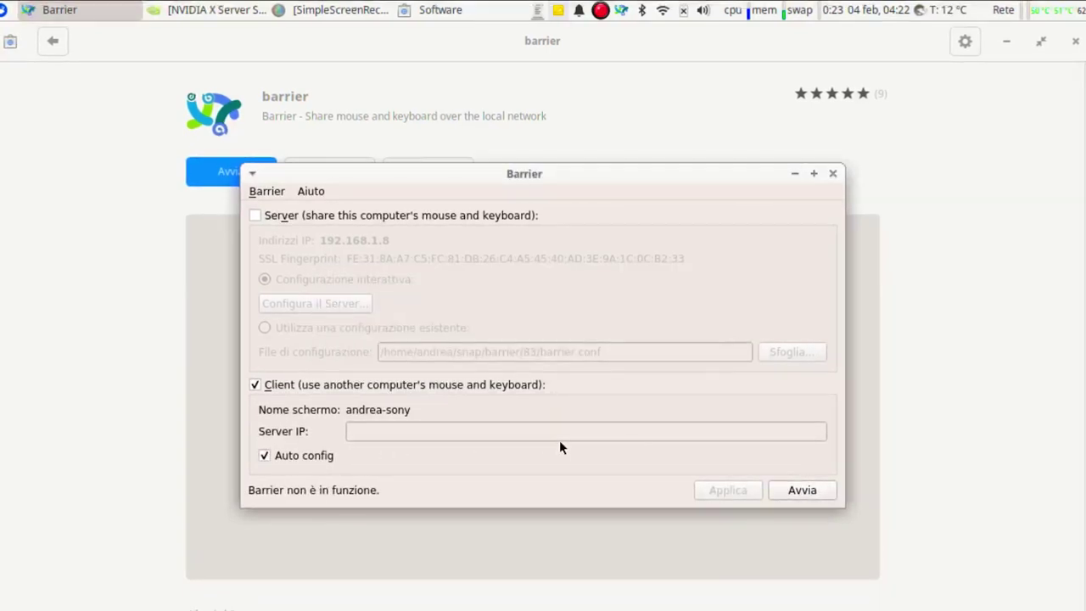
# Set the Server IP to 192.168.1.7, toggling Auto config off and back on.
pyautogui.click(273, 454)
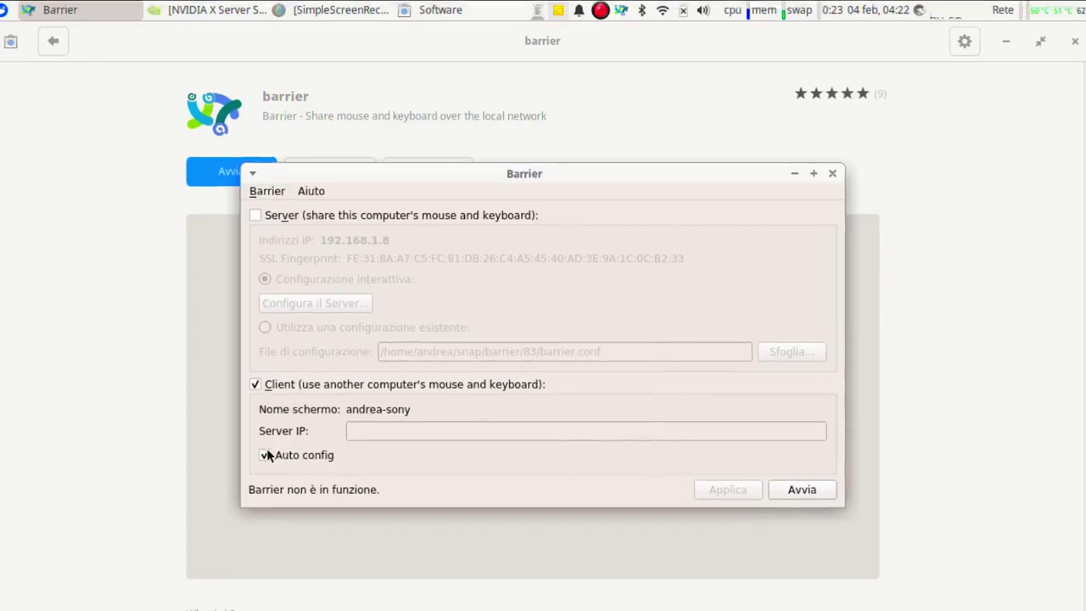
pyautogui.click(385, 424)
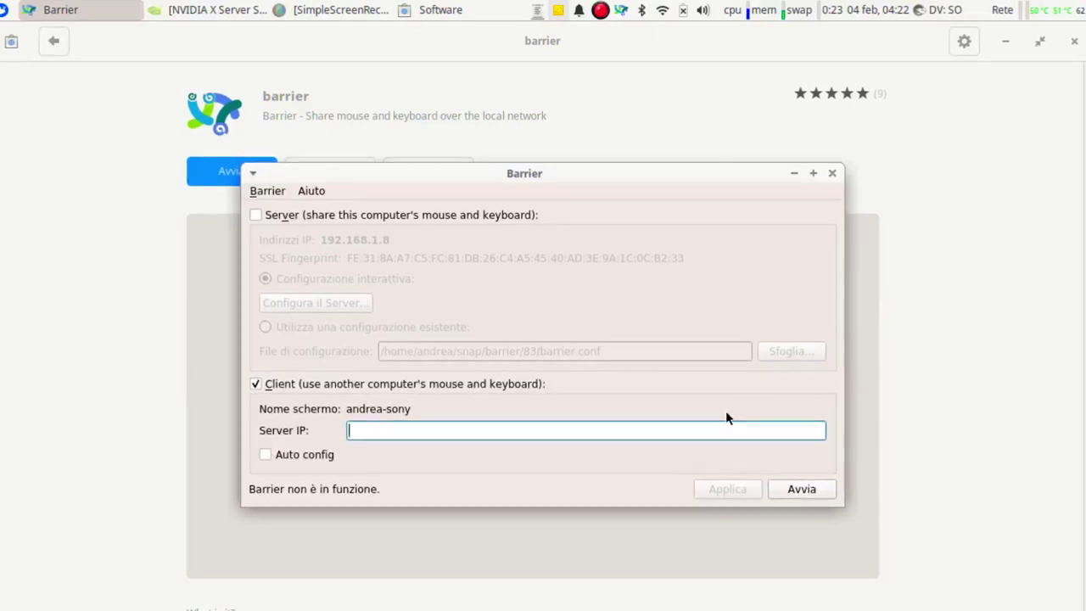
pyautogui.write('192.')
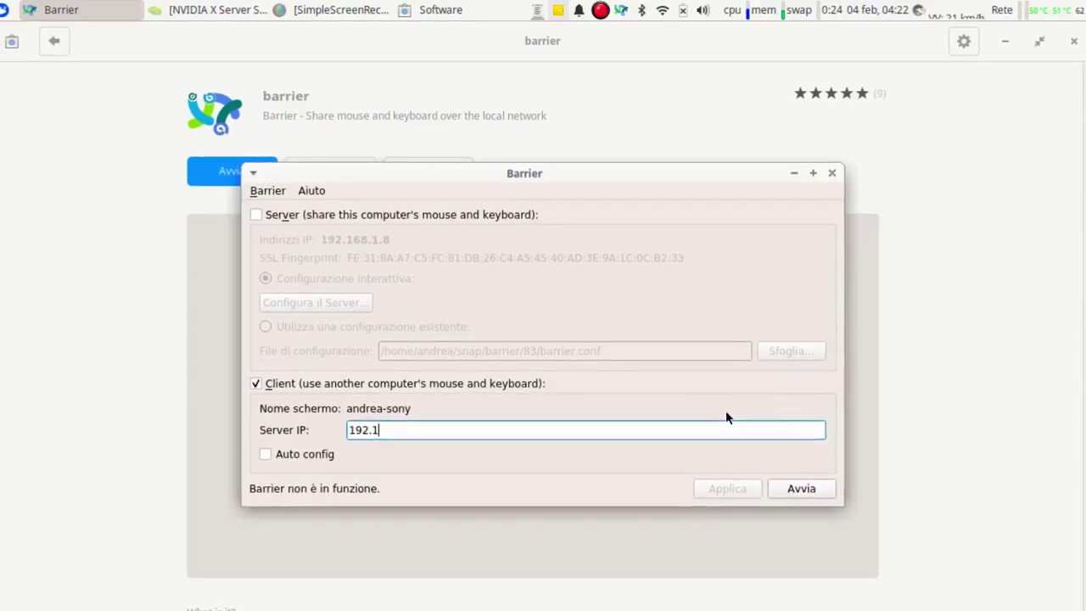
pyautogui.write('168.1.7')
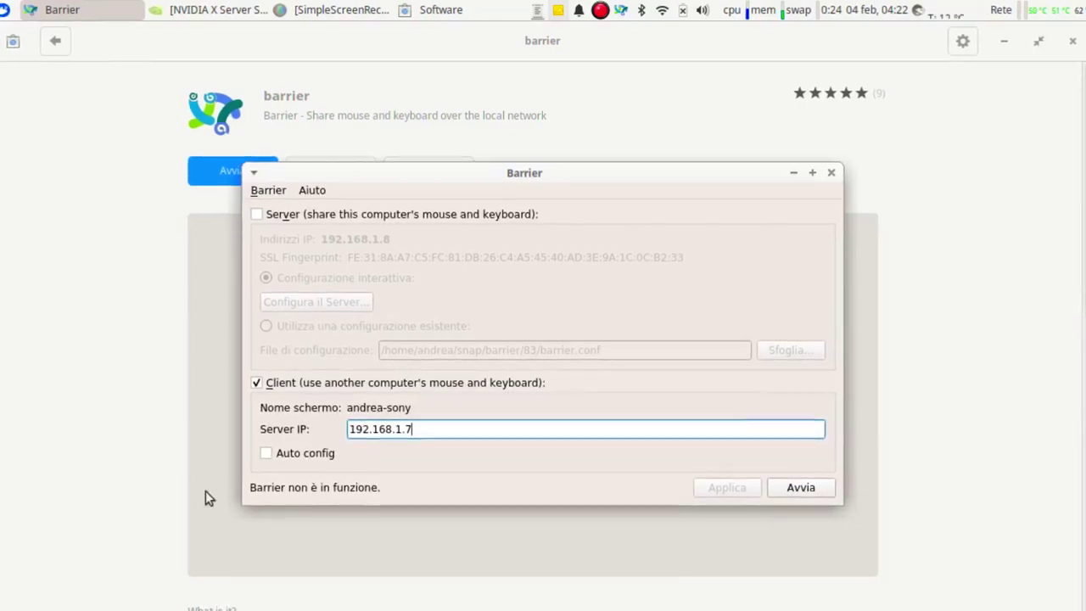
pyautogui.click(277, 450)
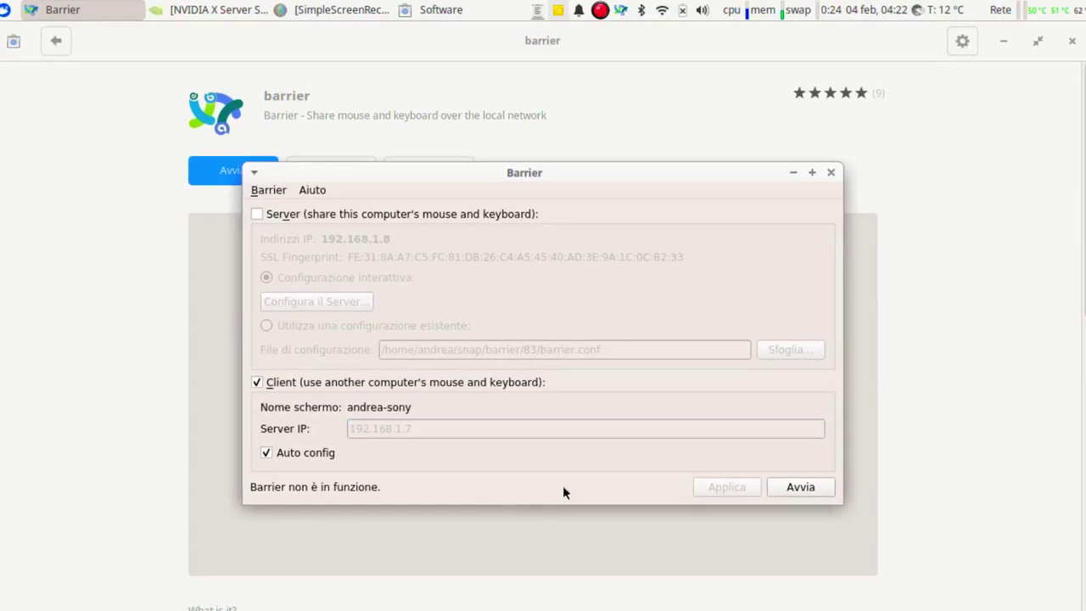
# Start the client, trust the server fingerprint and dismiss the connected notice.
pyautogui.click(772, 484)
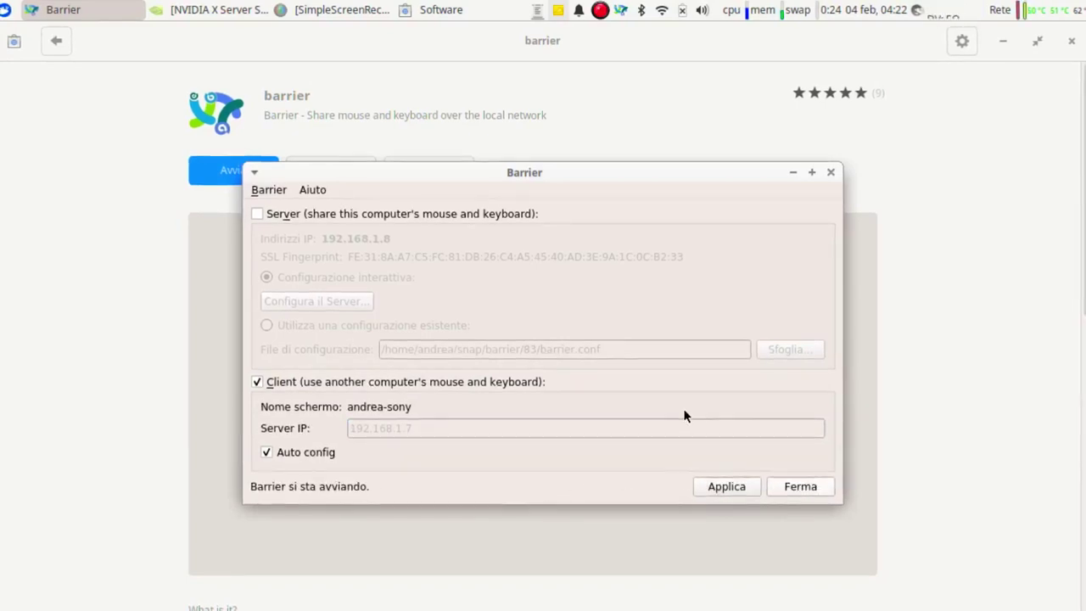
pyautogui.moveTo(630, 207); pyautogui.dragTo(628, 162)
pyautogui.click(715, 397)
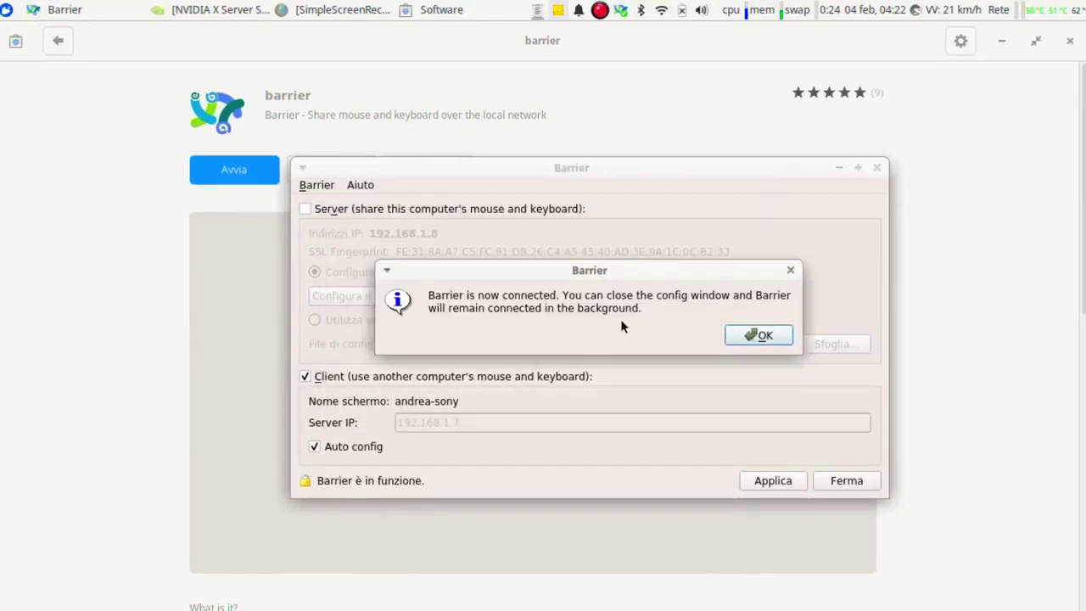
pyautogui.click(759, 334)
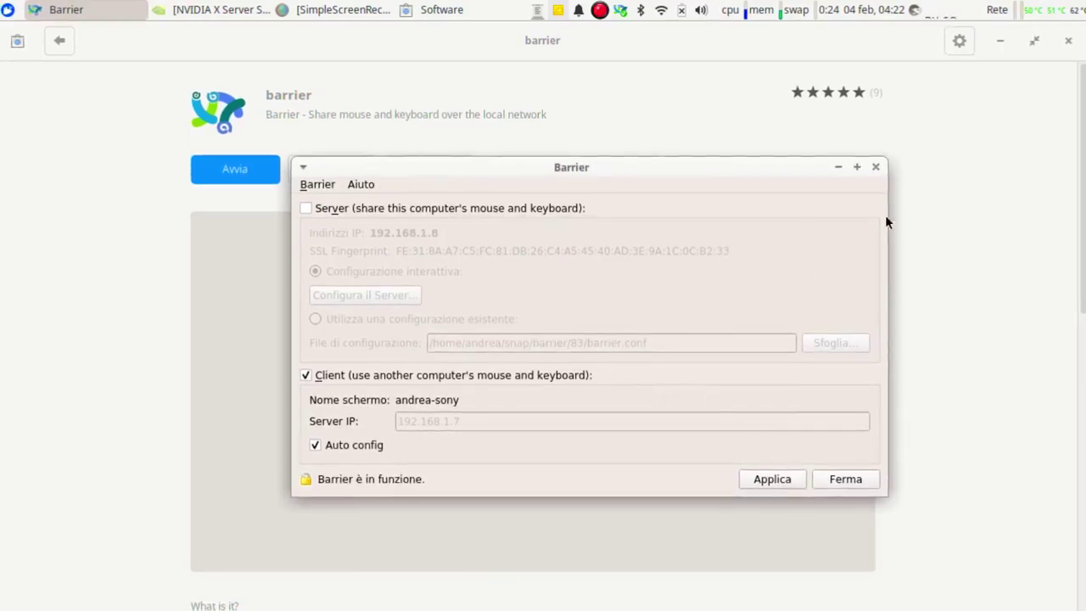
pyautogui.click(305, 187)
# Hide Barrier and open Sessione e avvio from the Settings Manager's Sistema section.
pyautogui.click(319, 245)
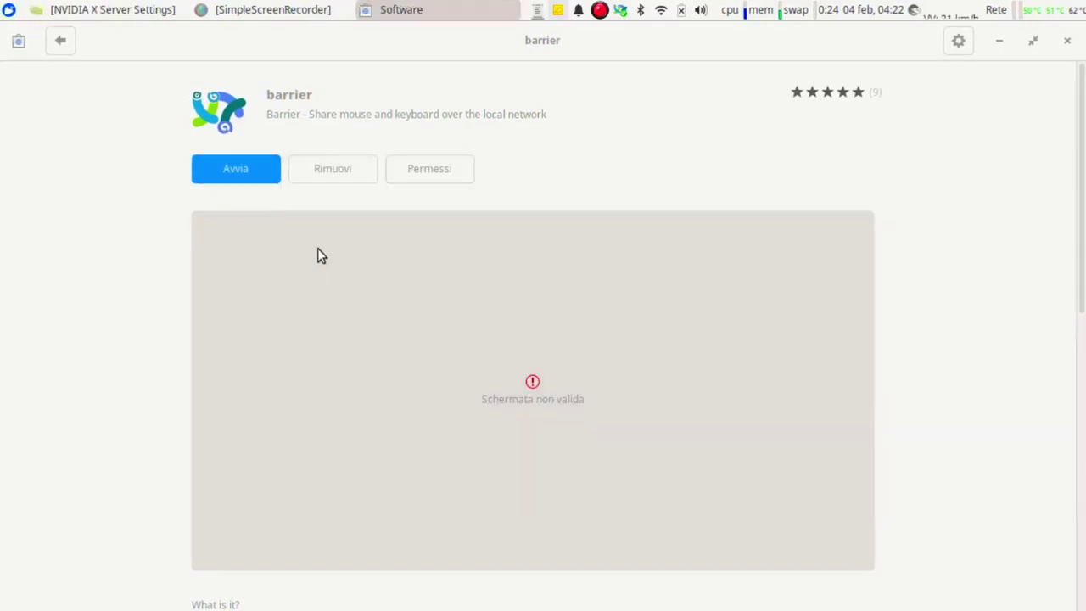
pyautogui.click(8, 10)
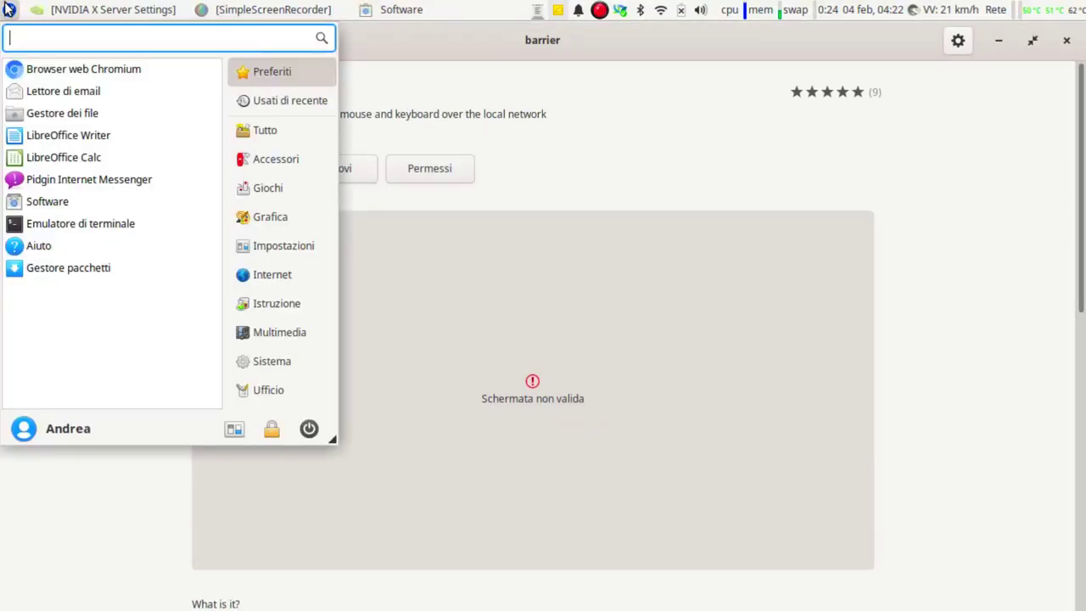
pyautogui.click(233, 428)
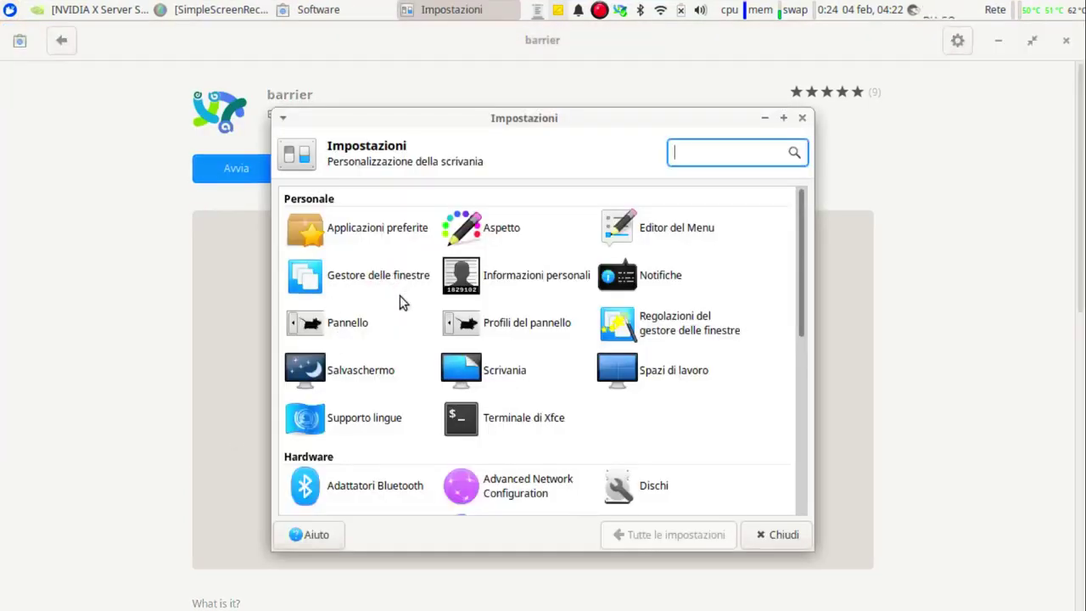
pyautogui.scroll(-8, 565, 381)
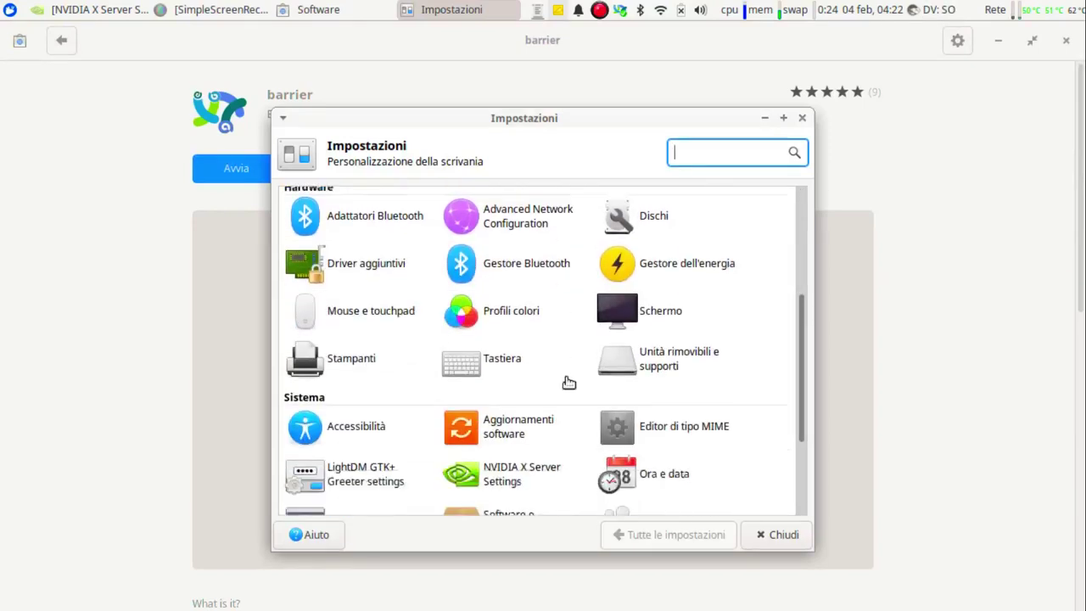
pyautogui.scroll(-1, 567, 383)
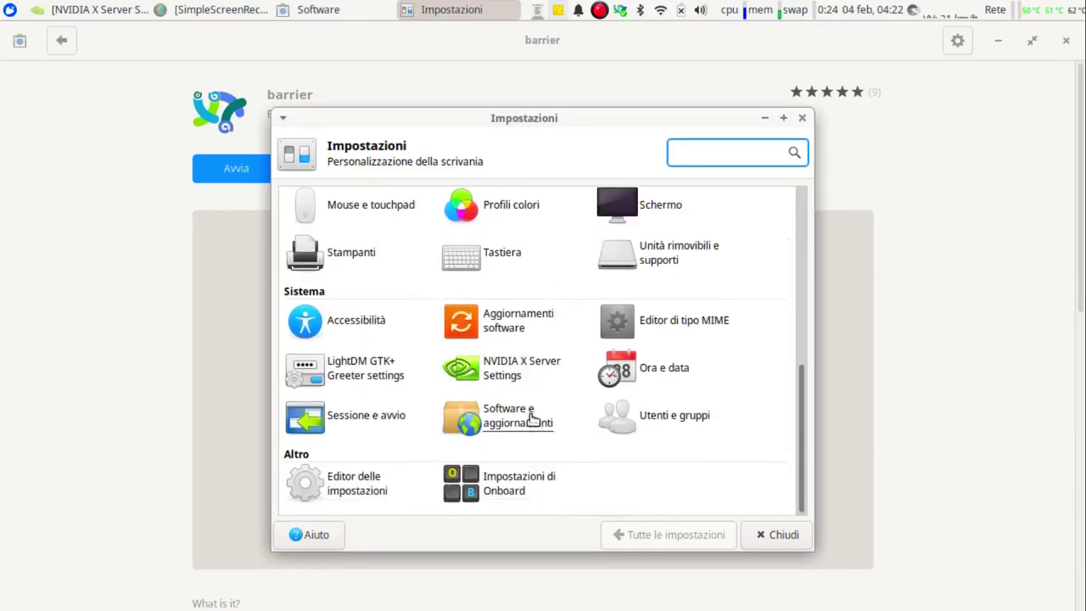
pyautogui.click(355, 421)
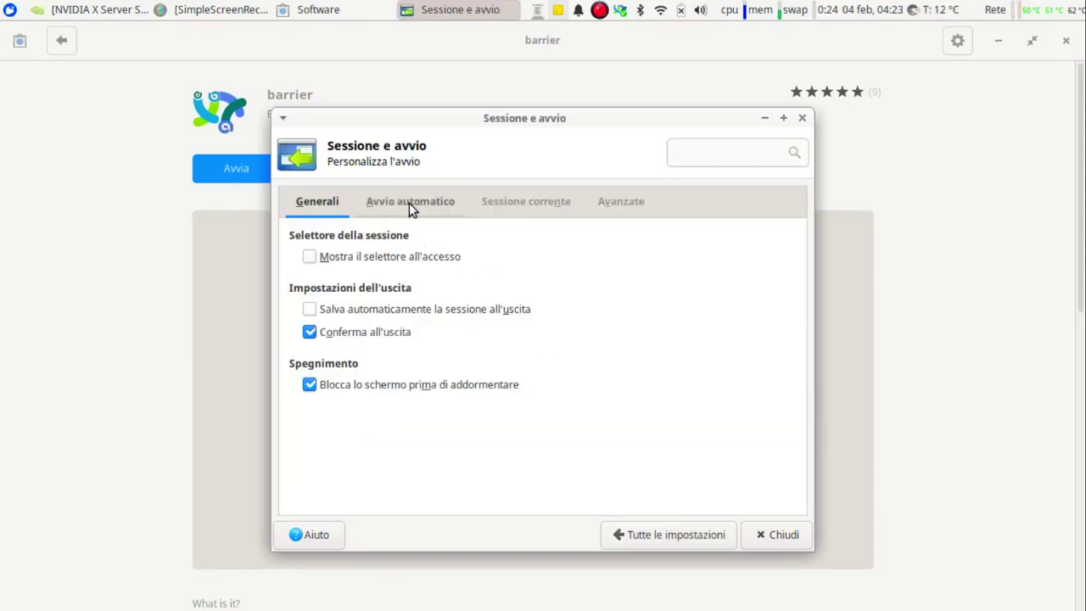
# Add a new entry in the Avvio automatico tab and browse for its command.
pyautogui.click(409, 202)
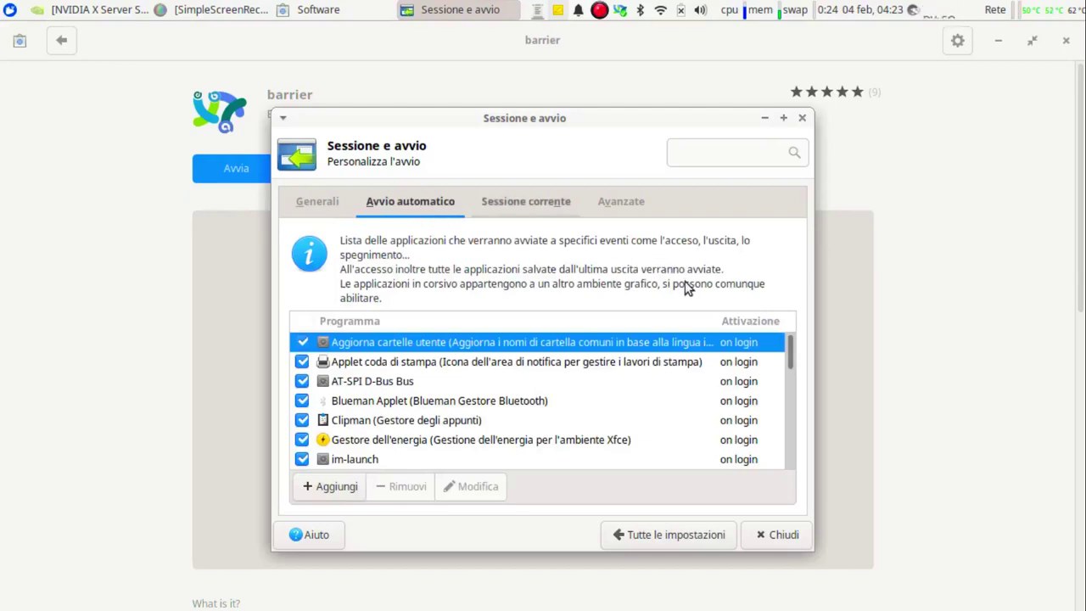
pyautogui.scroll(-1, 365, 461)
pyautogui.click(341, 490)
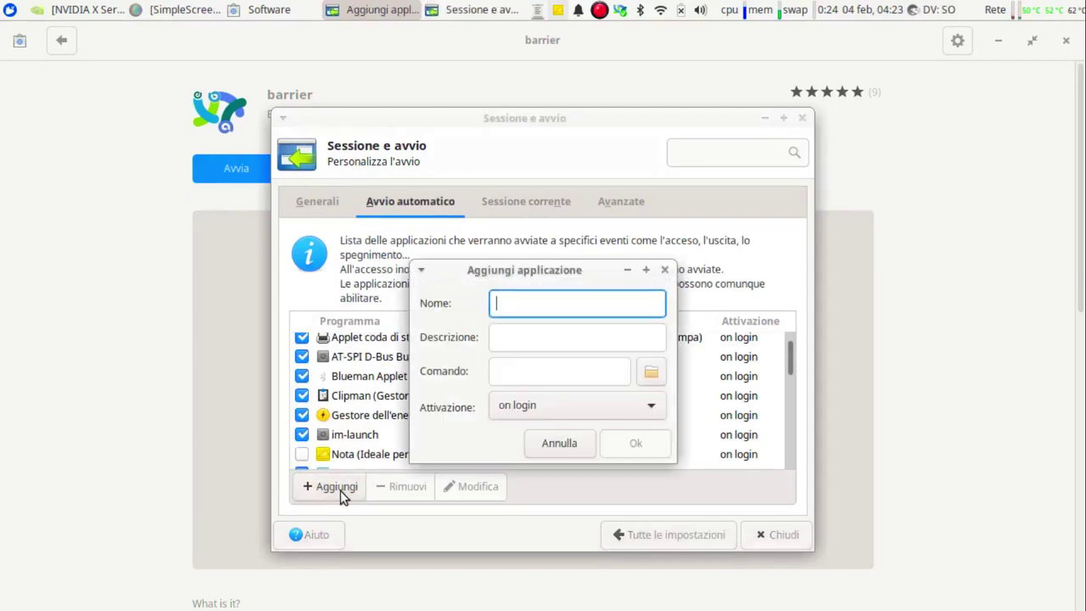
pyautogui.click(659, 375)
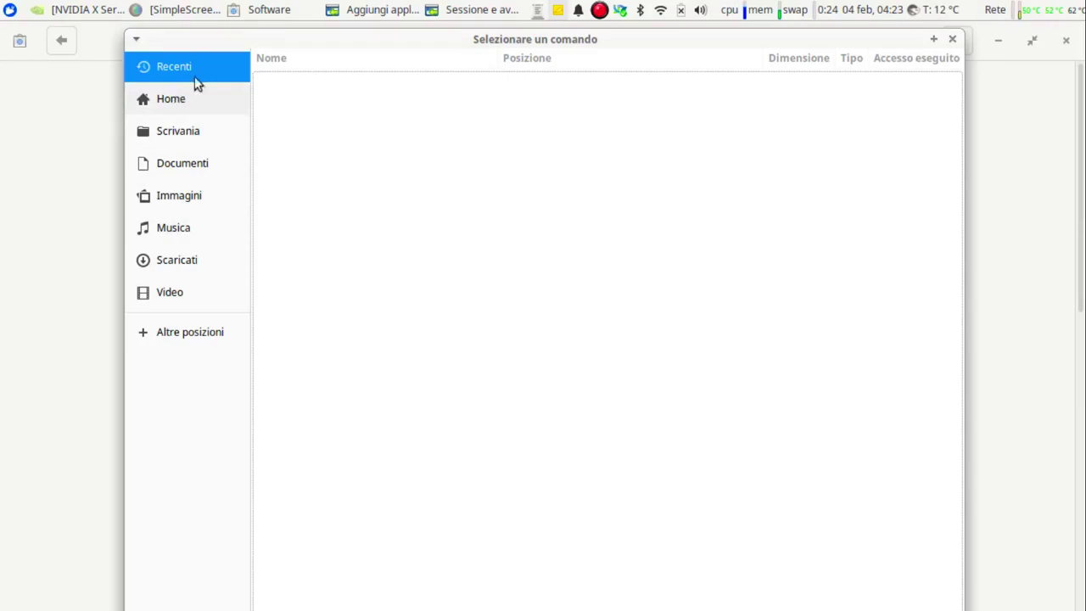
# Navigate the file chooser to /snap/bin and choose barrier as the command.
pyautogui.click(165, 108)
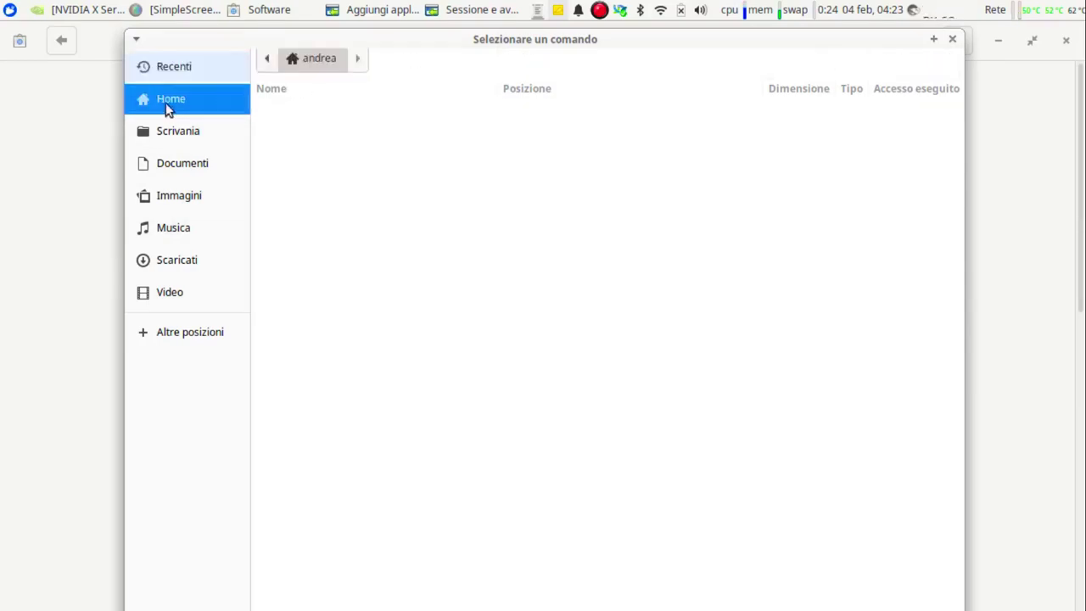
pyautogui.click(264, 72)
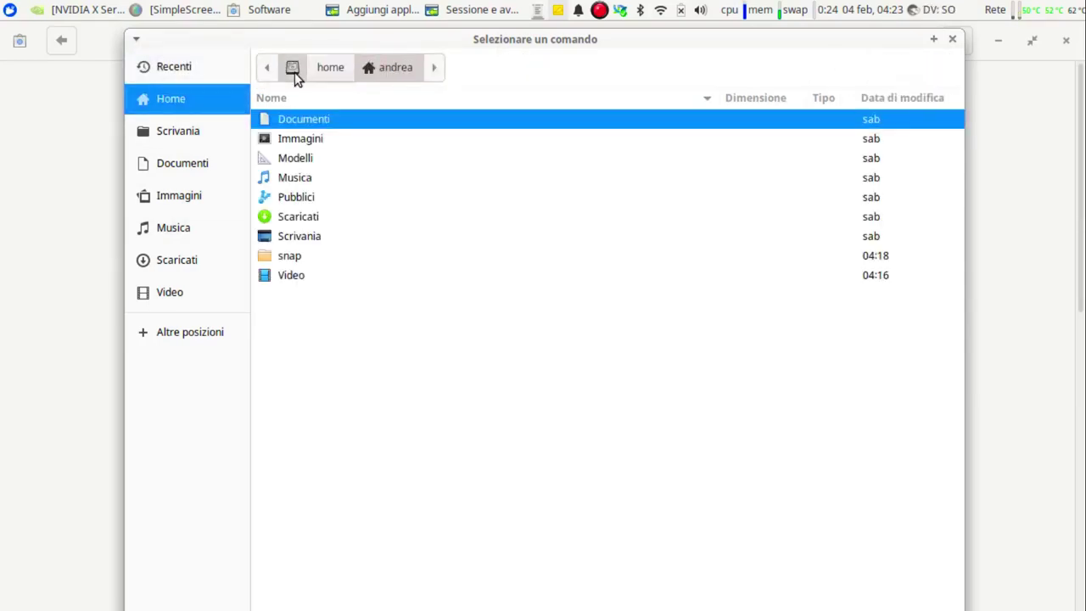
pyautogui.click(294, 72)
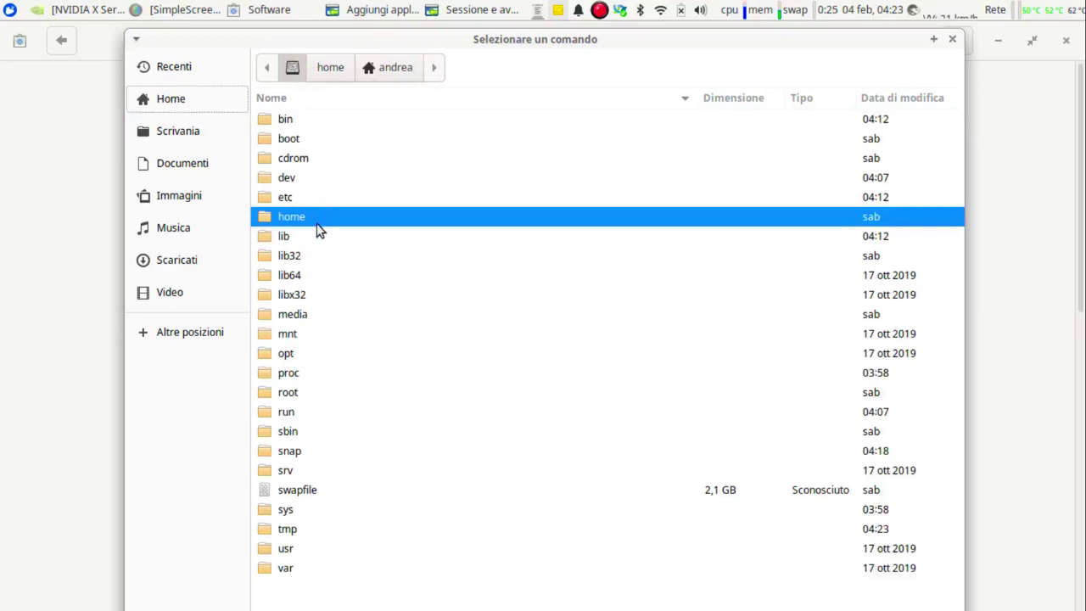
pyautogui.doubleClick(288, 568)
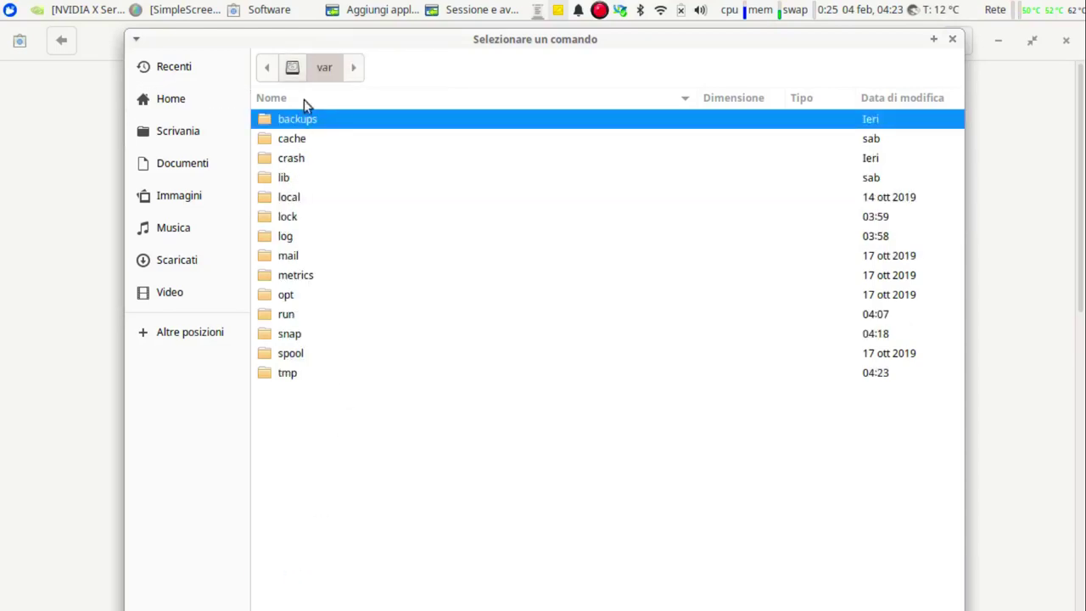
pyautogui.click(293, 71)
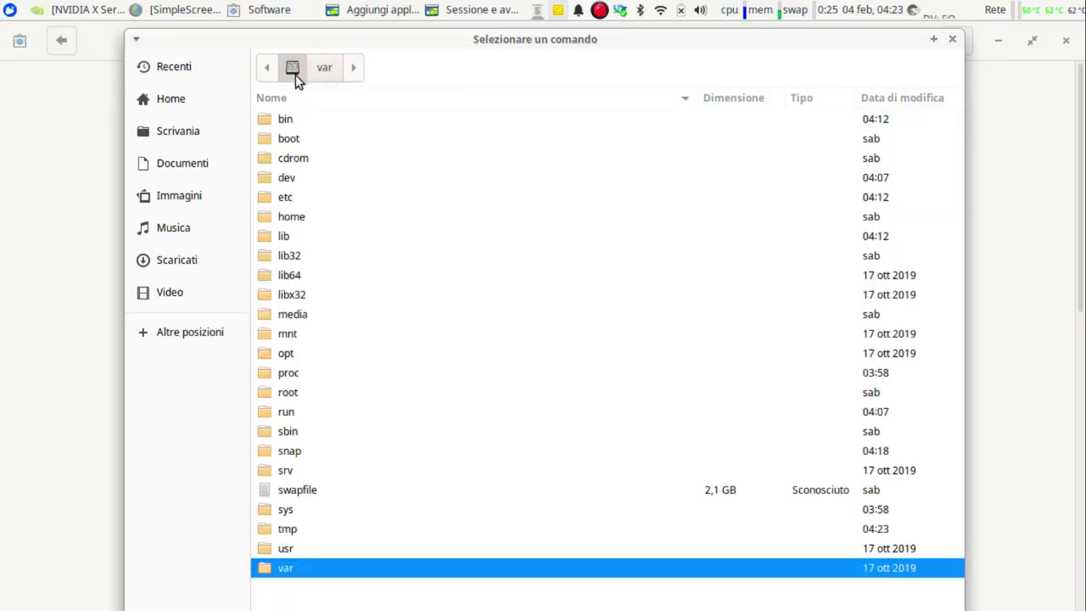
pyautogui.doubleClick(298, 454)
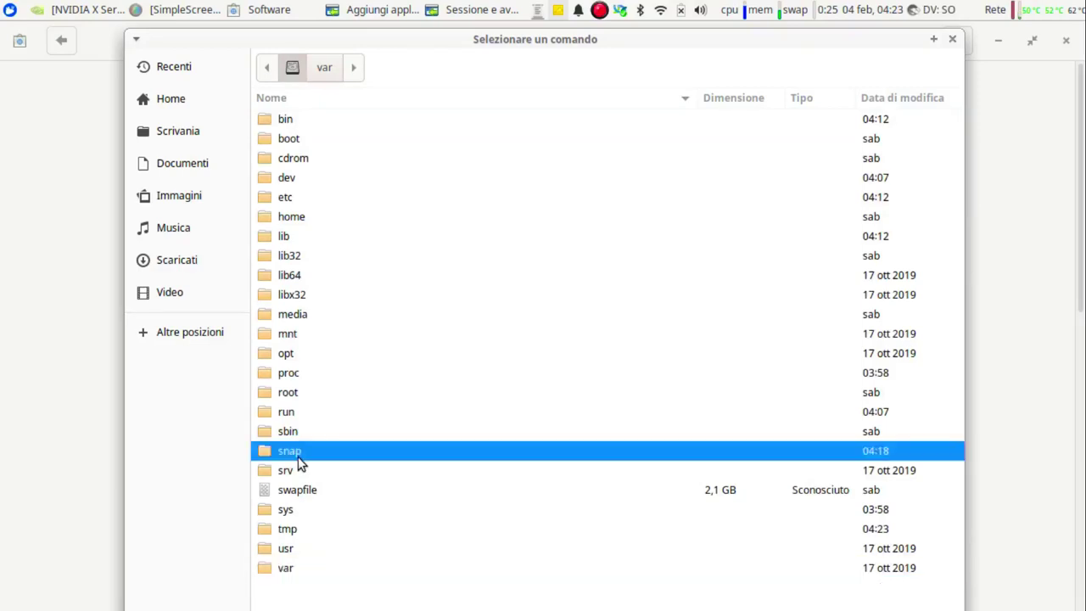
pyautogui.click(287, 136)
pyautogui.doubleClick(287, 136)
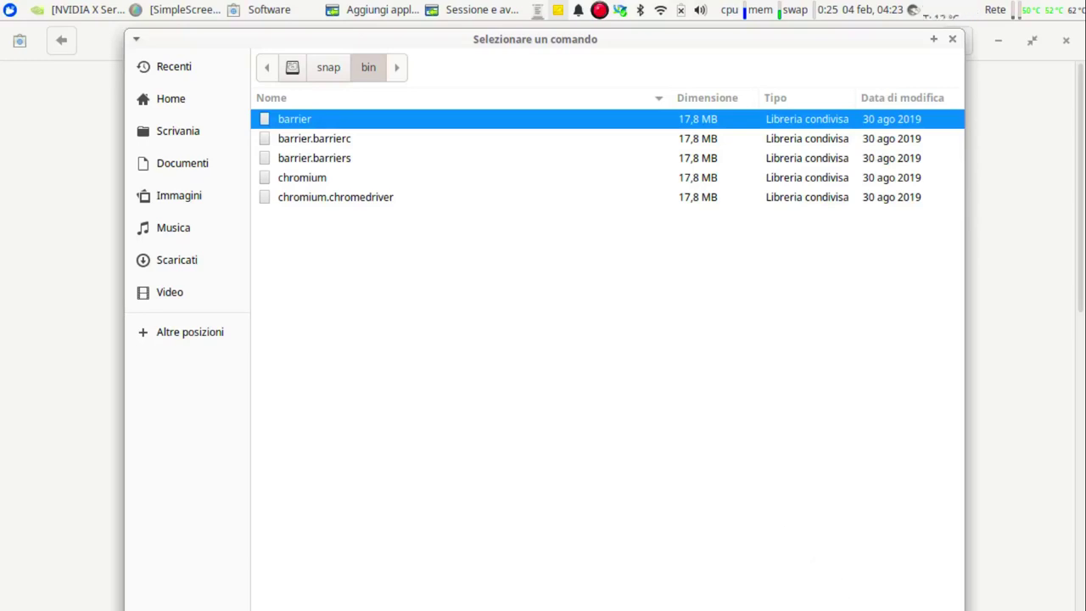
pyautogui.press('Return')
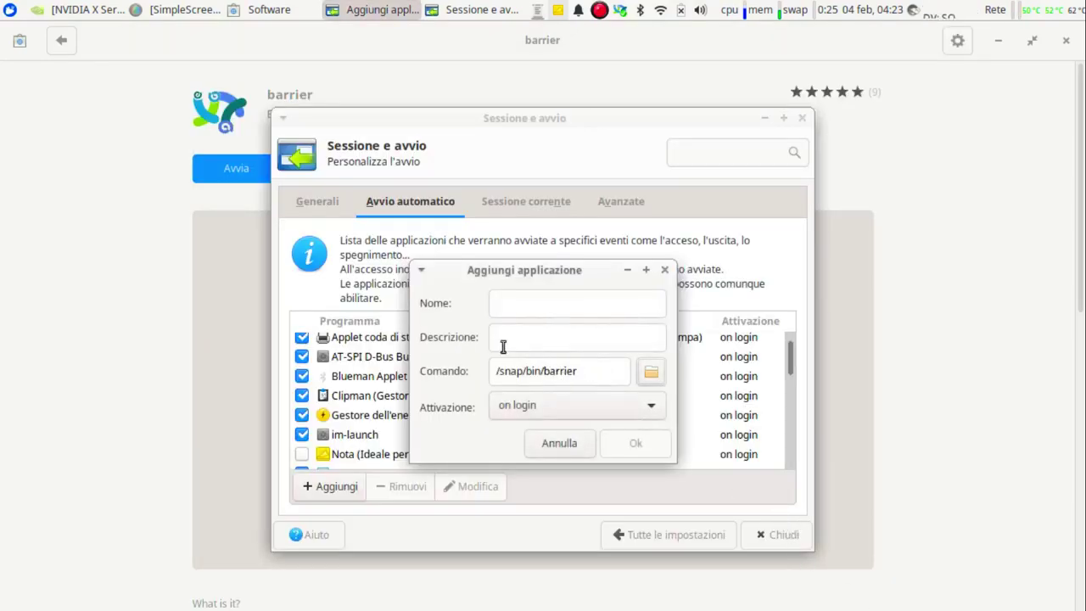
# Name the entry 'Barrier' with description 'condivisione mouse e tastiera' and confirm it.
pyautogui.click(503, 301)
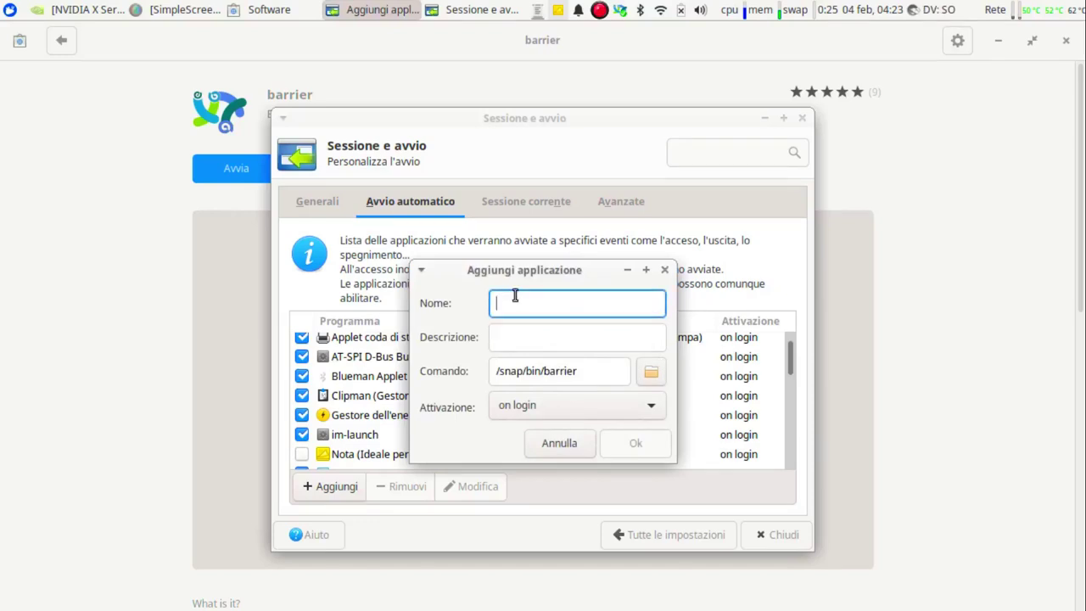
pyautogui.write('Barrie')
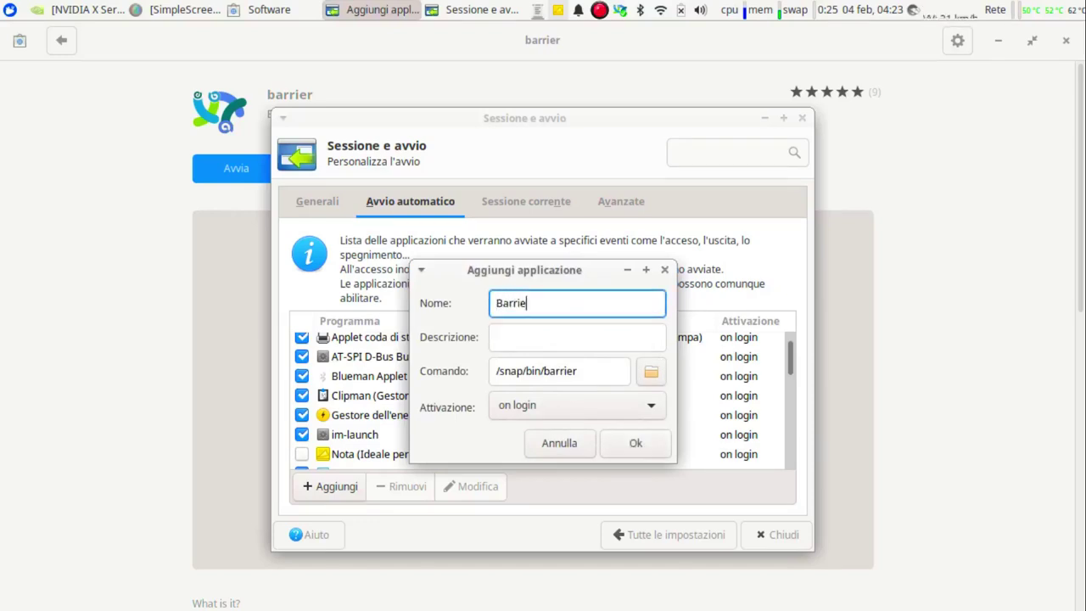
pyautogui.write('r')
pyautogui.click(518, 337)
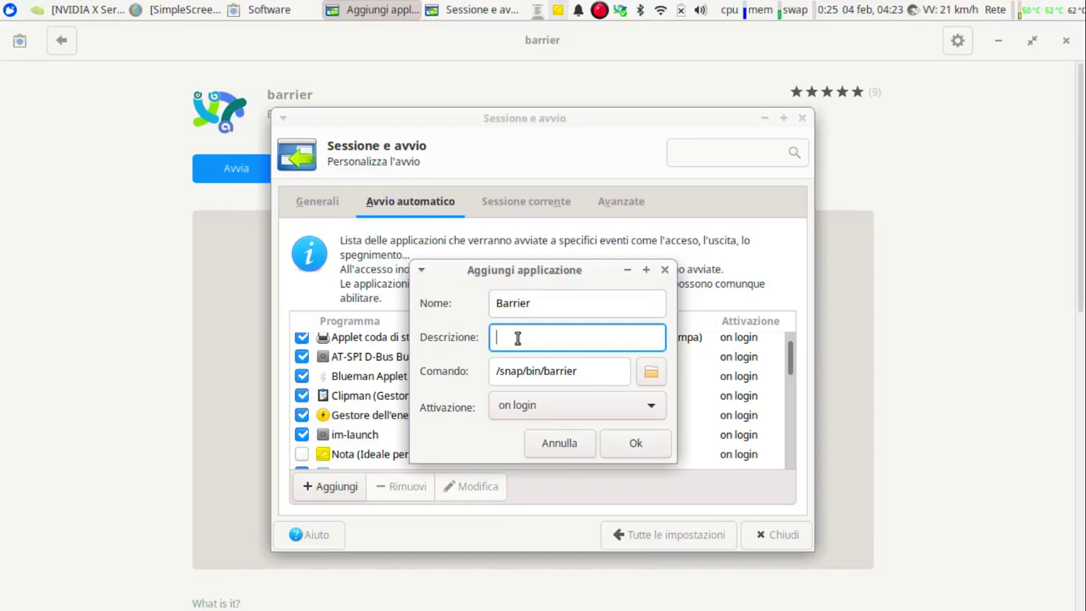
pyautogui.write('condiv')
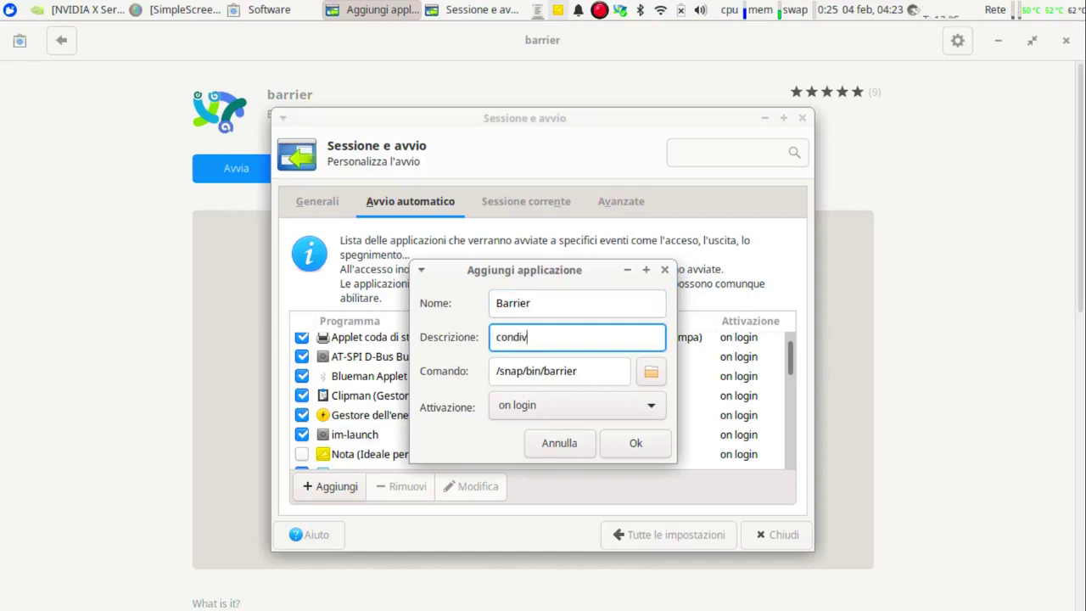
pyautogui.write('isione mouse e ta')
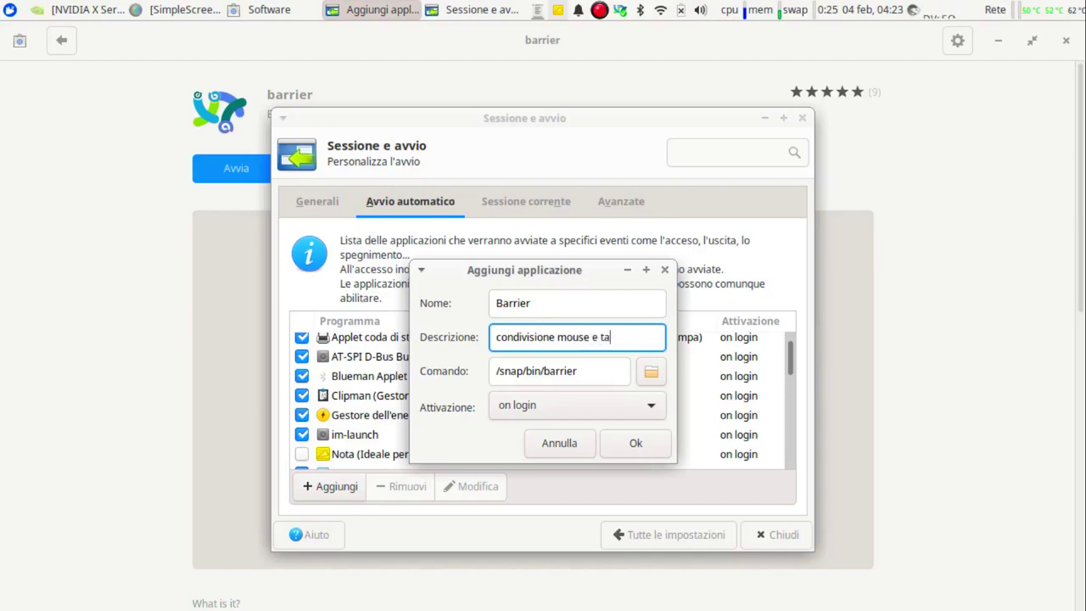
pyautogui.write('stiera')
pyautogui.click(639, 441)
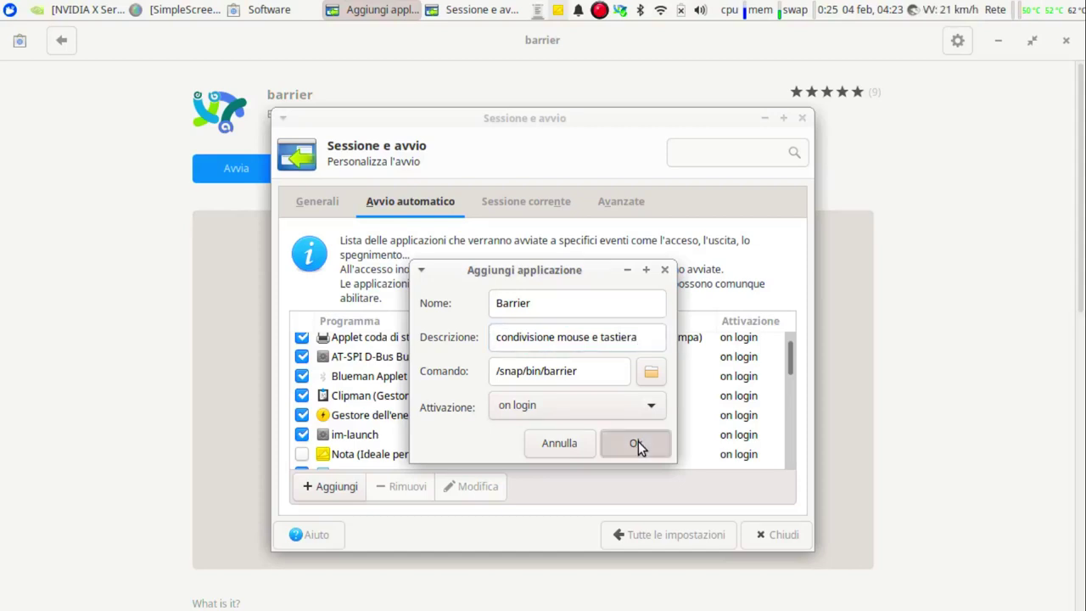
pyautogui.click(638, 441)
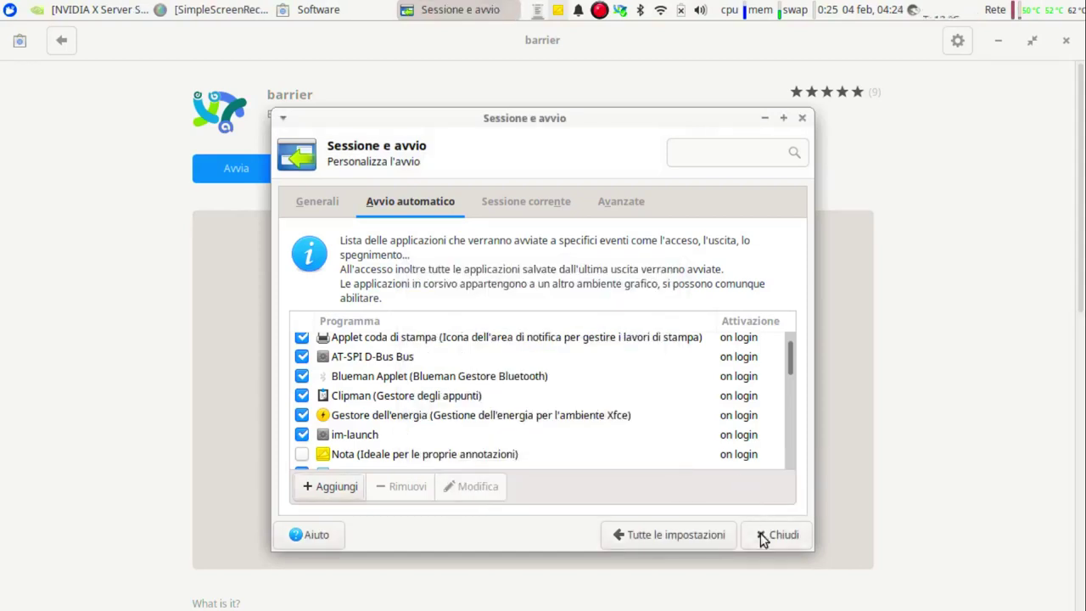
# Check the new enabled Barrier entry in the list and close the settings.
pyautogui.scroll(-2, 402, 384)
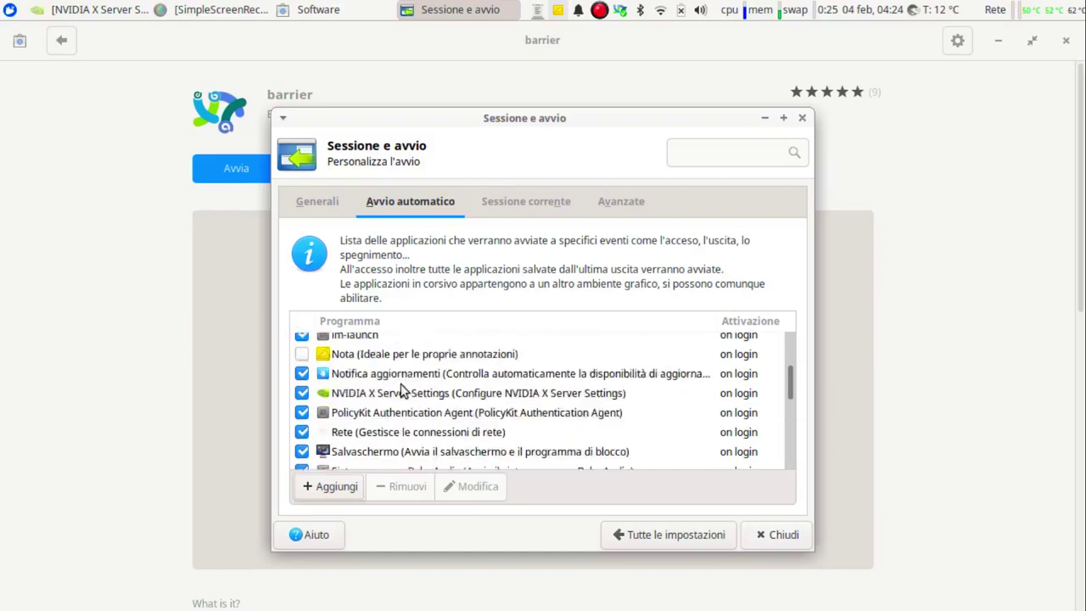
pyautogui.scroll(-5, 402, 388)
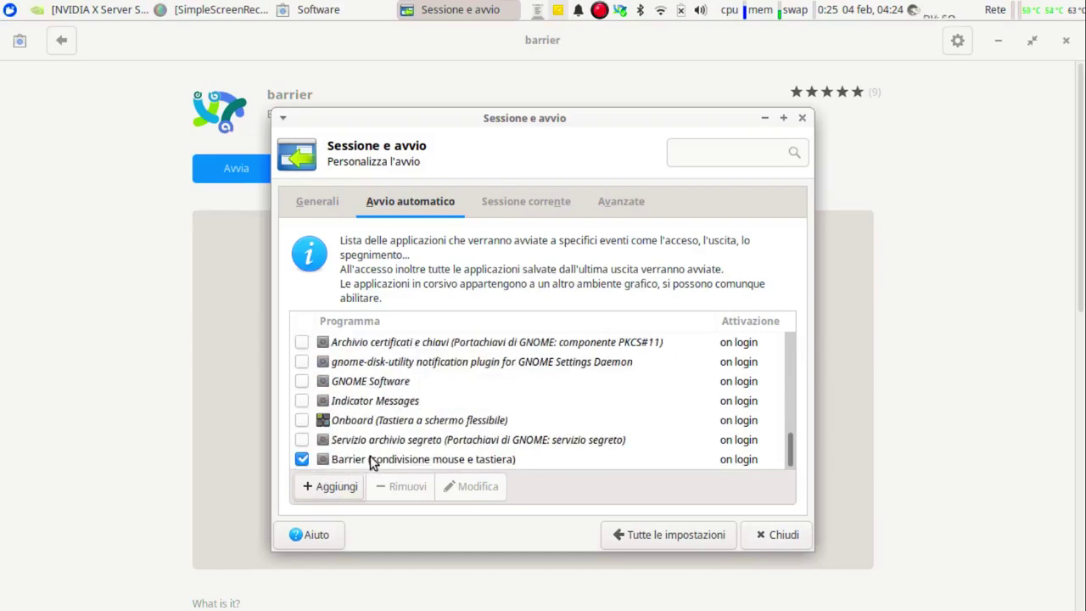
pyautogui.click(772, 536)
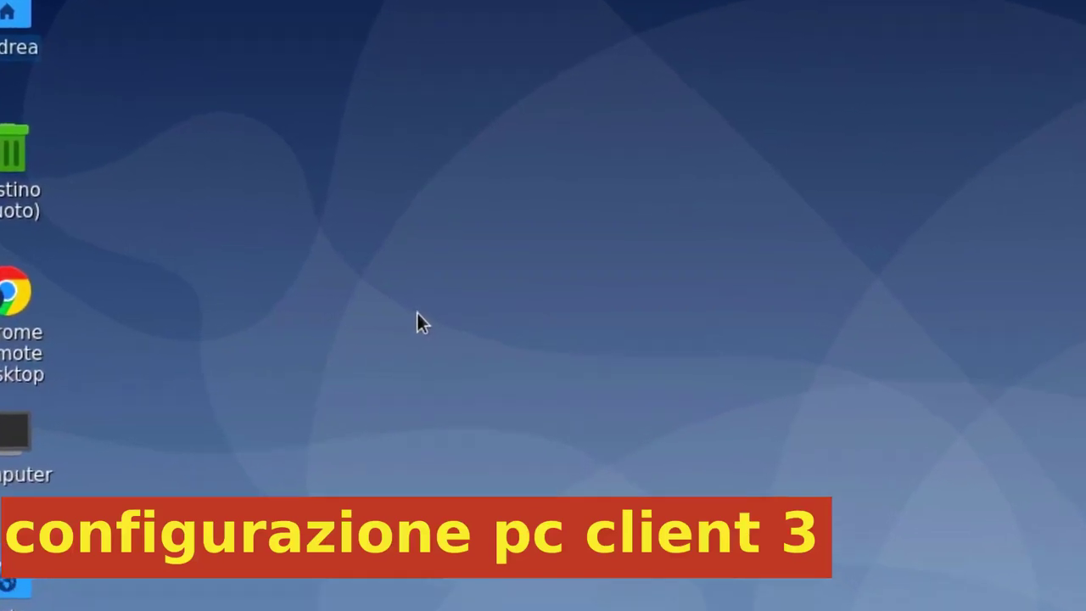
# Open a Debian terminal with Ctrl+Alt+T to prepare the sudo apt install snap command.
pyautogui.hotkey('ctrl', 'alt', 't')
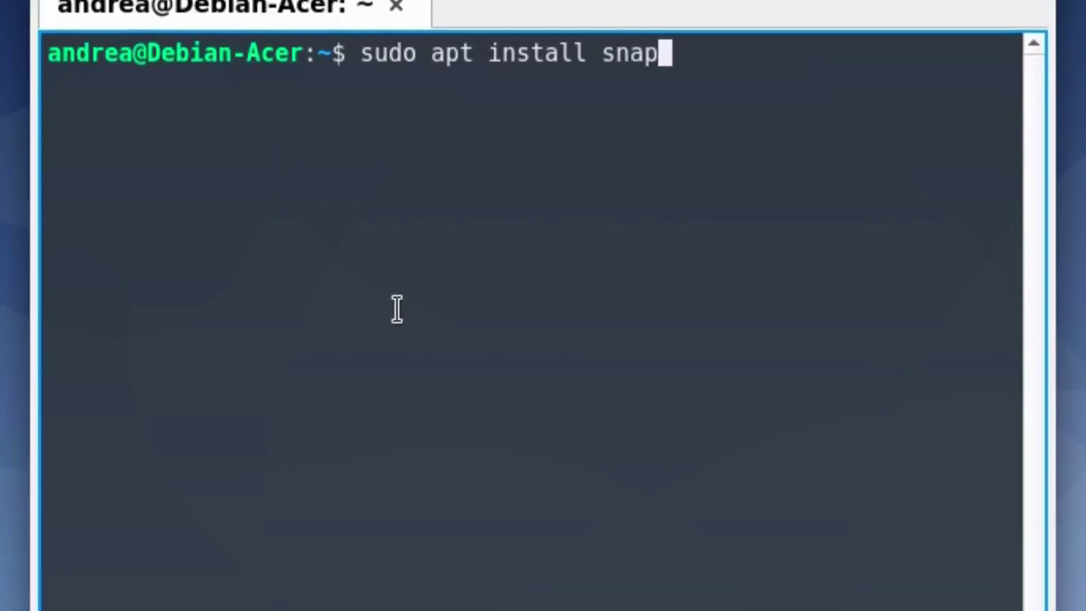
# Correct the command to sudo apt install snapd and run it to install snapd.
pyautogui.write('d')
pyautogui.press('Return')
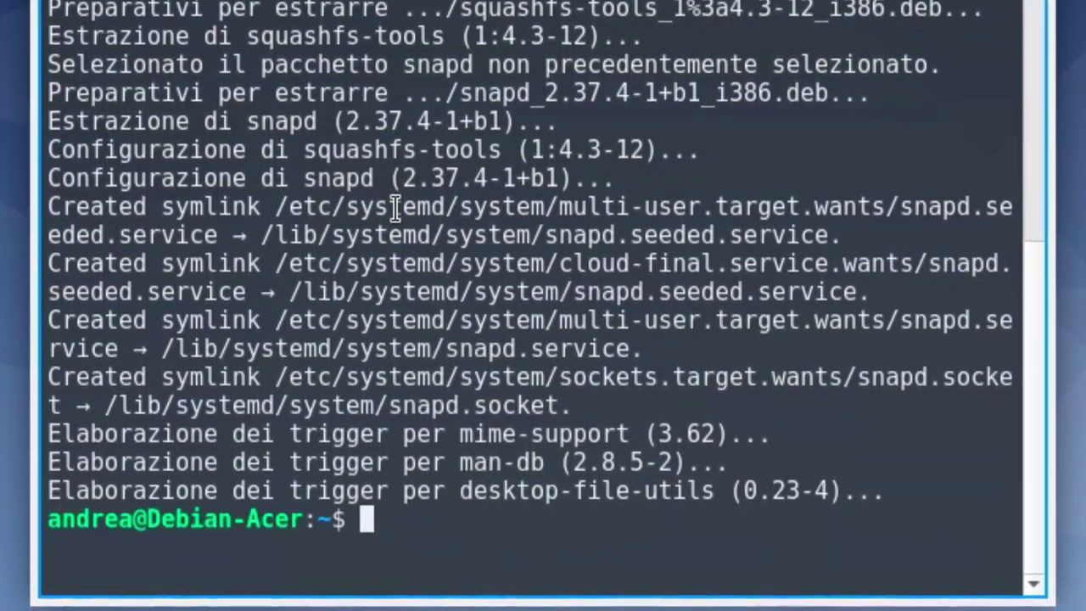
# Install Barrier 2.3.2 with sudo snap install barrier.
pyautogui.write('su')
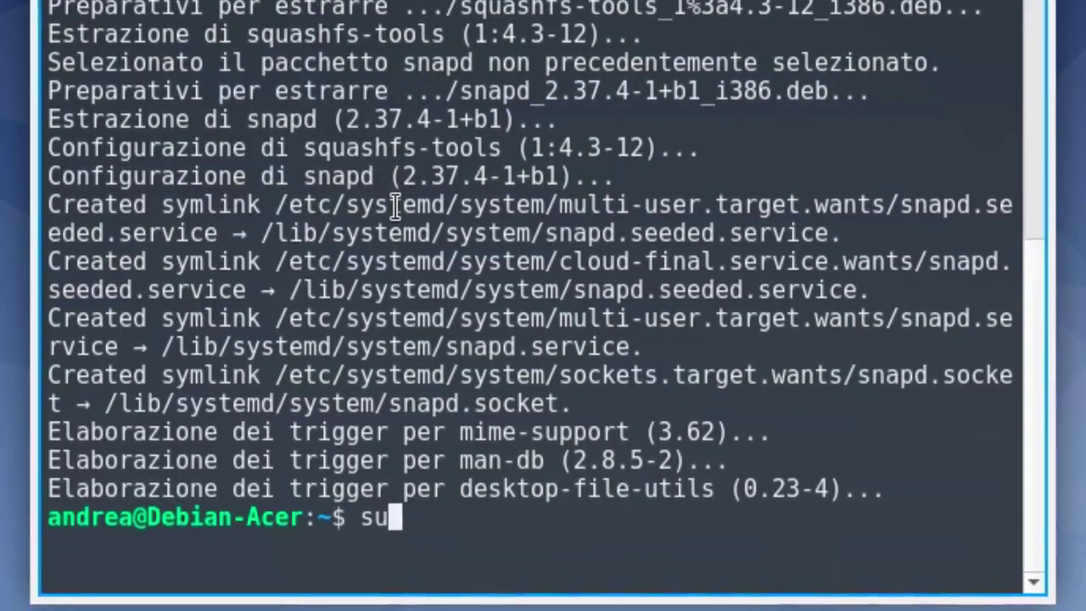
pyautogui.write('do ')
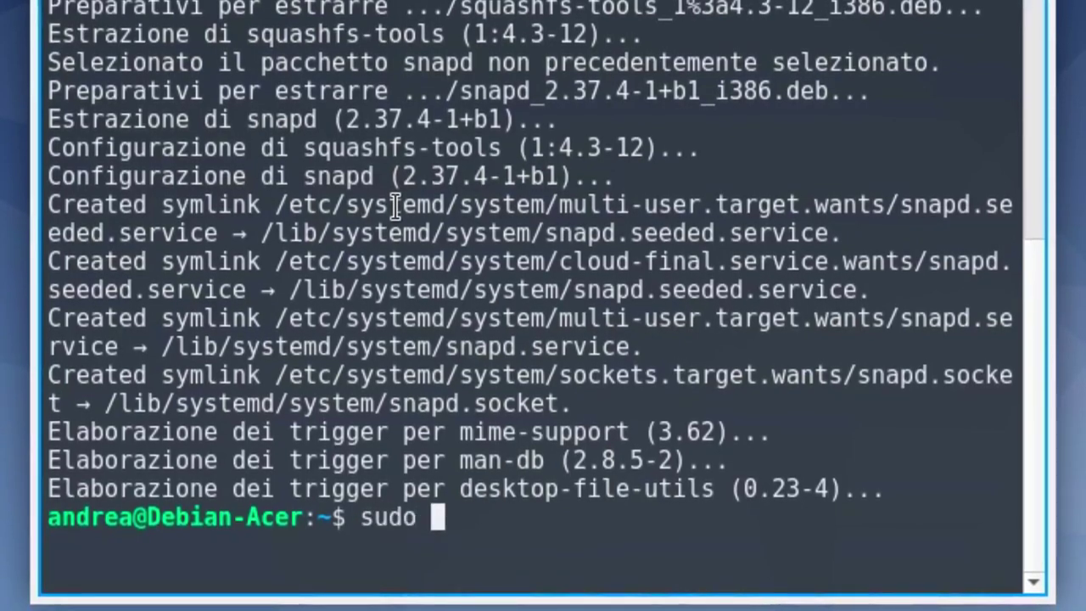
pyautogui.write('snap')
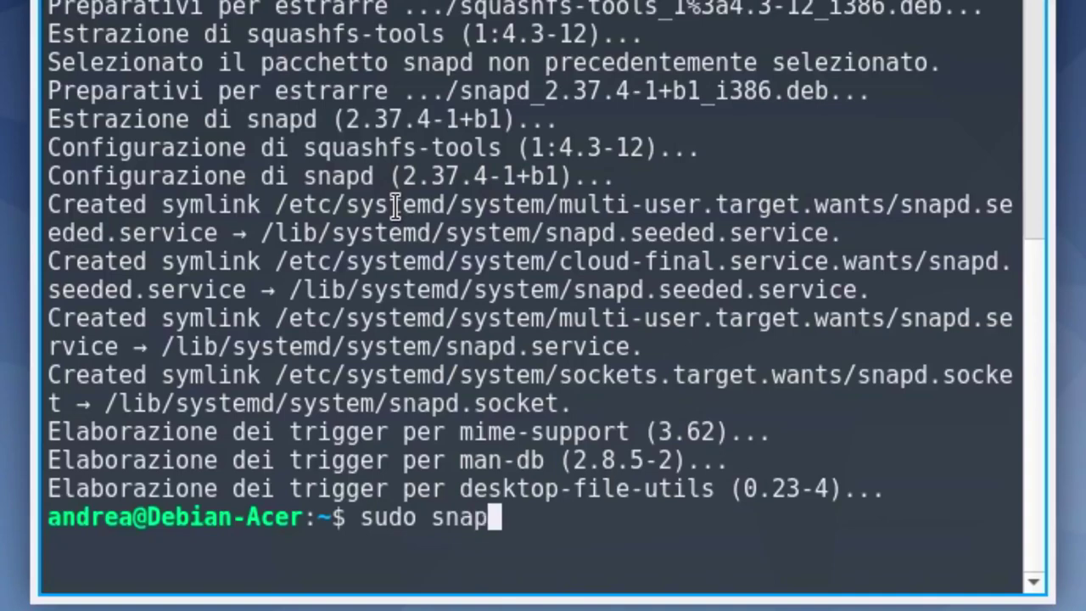
pyautogui.write(' instal')
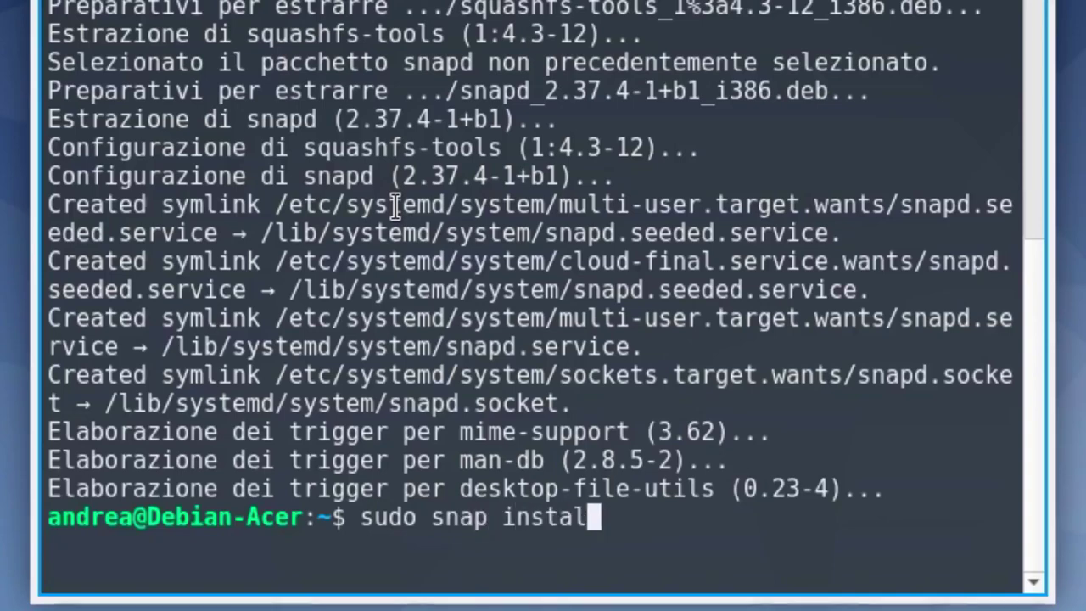
pyautogui.write('l barrier')
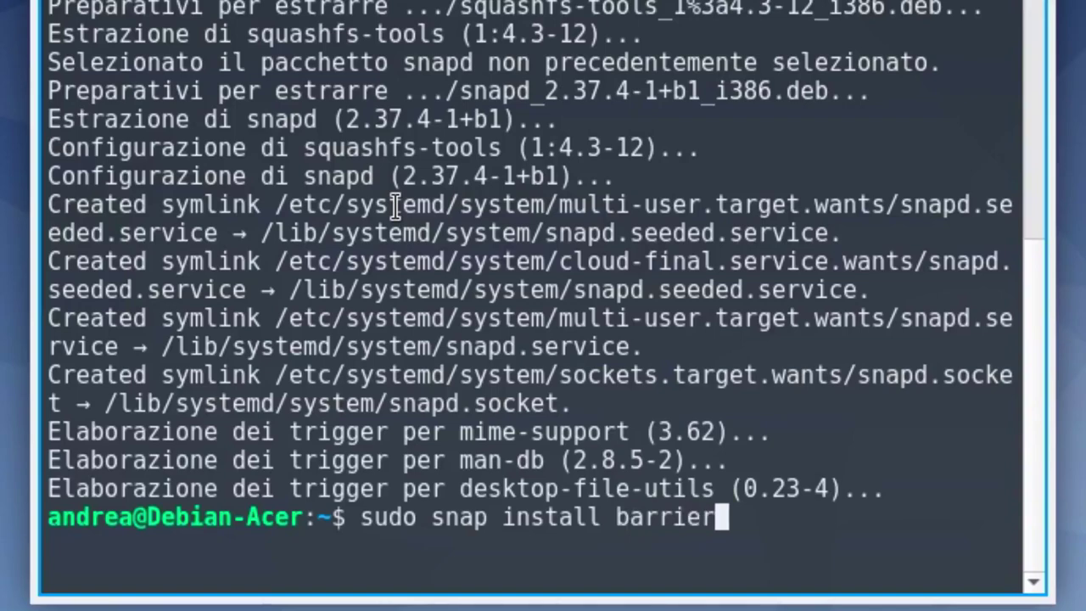
pyautogui.press('Return')
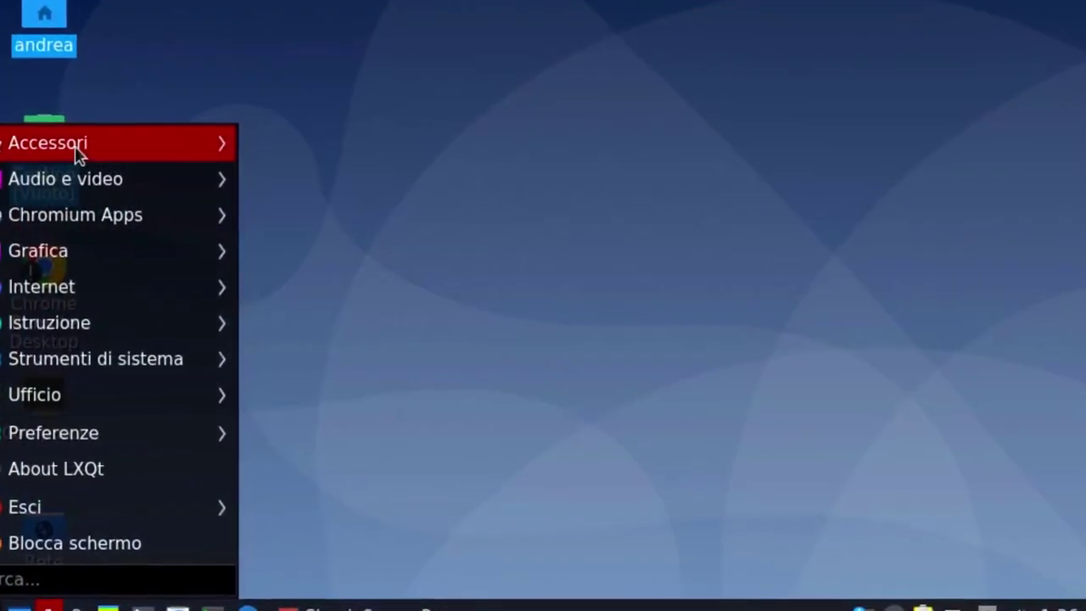
# Launch Barrier from the Accessori menu and open its Change Settings dialog.
pyautogui.moveTo(77, 151)
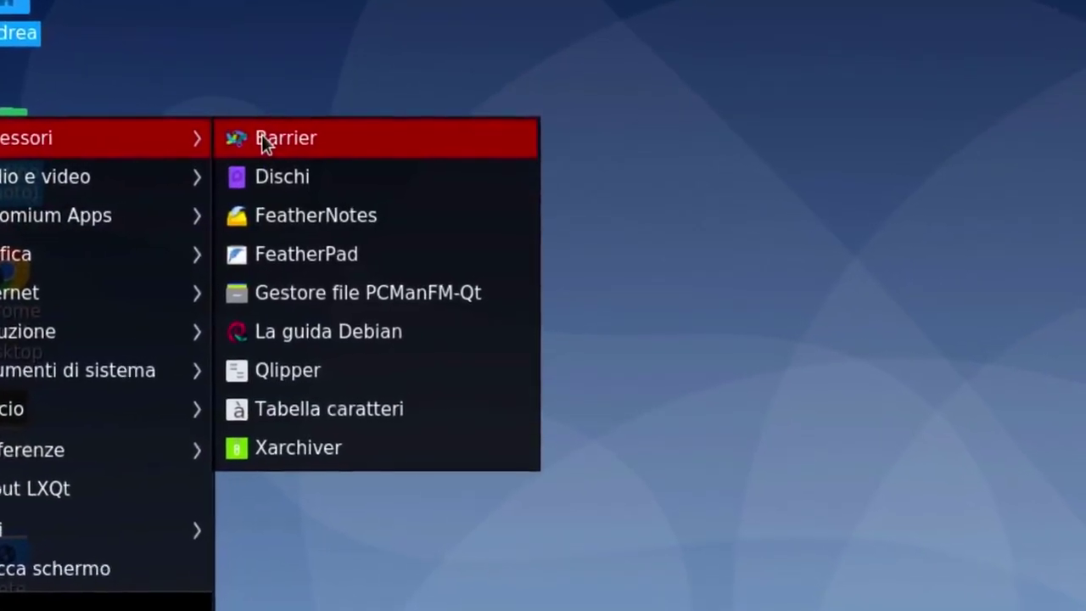
pyautogui.click(275, 142)
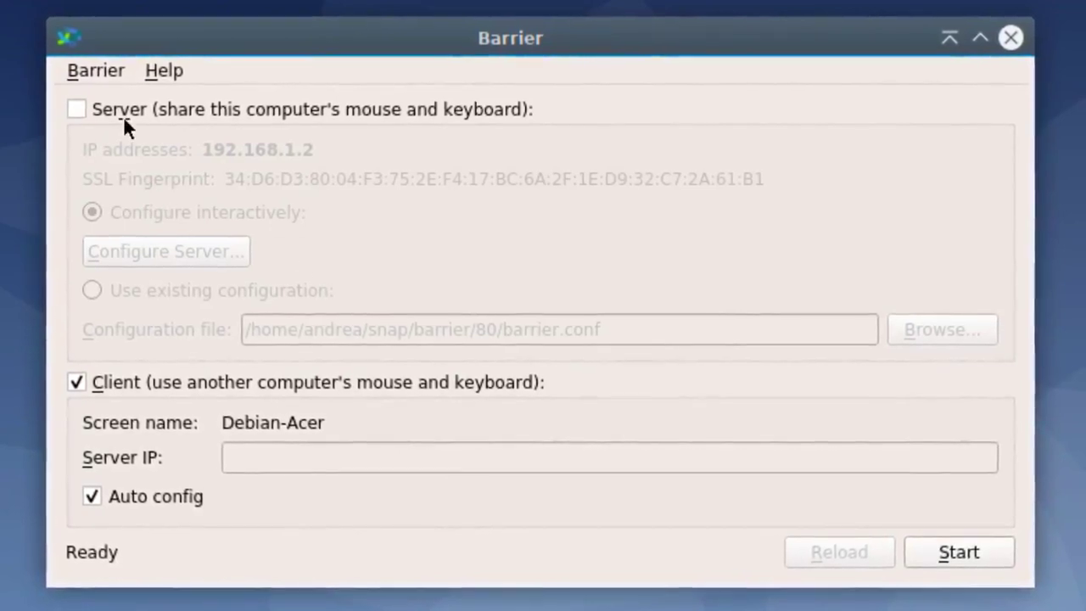
pyautogui.click(84, 69)
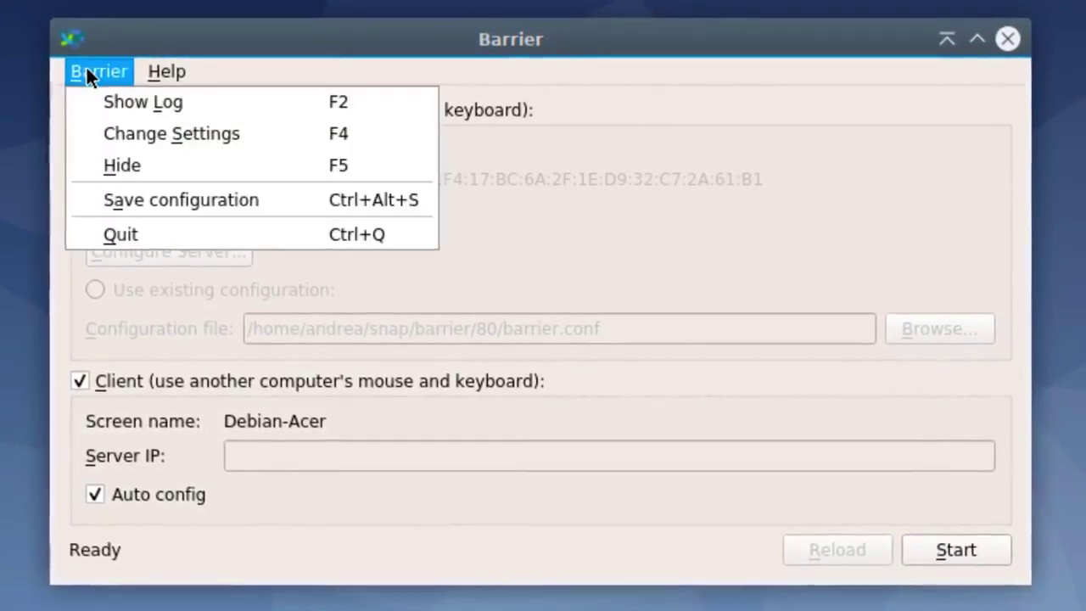
pyautogui.click(103, 131)
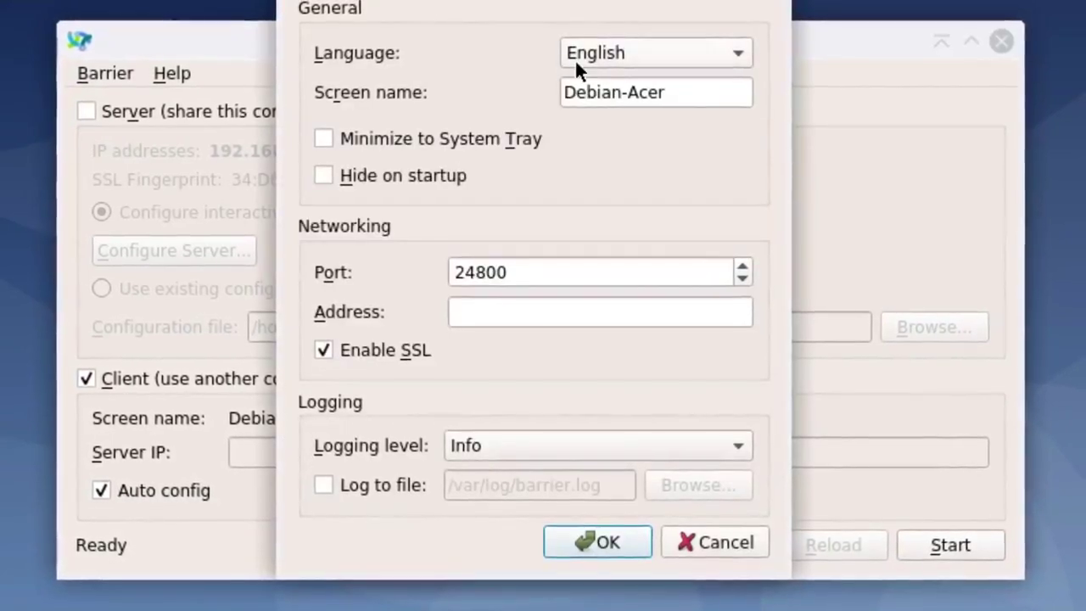
# Set the language to Italiano, enable Minimize to System Tray and Hide on startup, and apply.
pyautogui.click(574, 59)
pyautogui.click(671, 245)
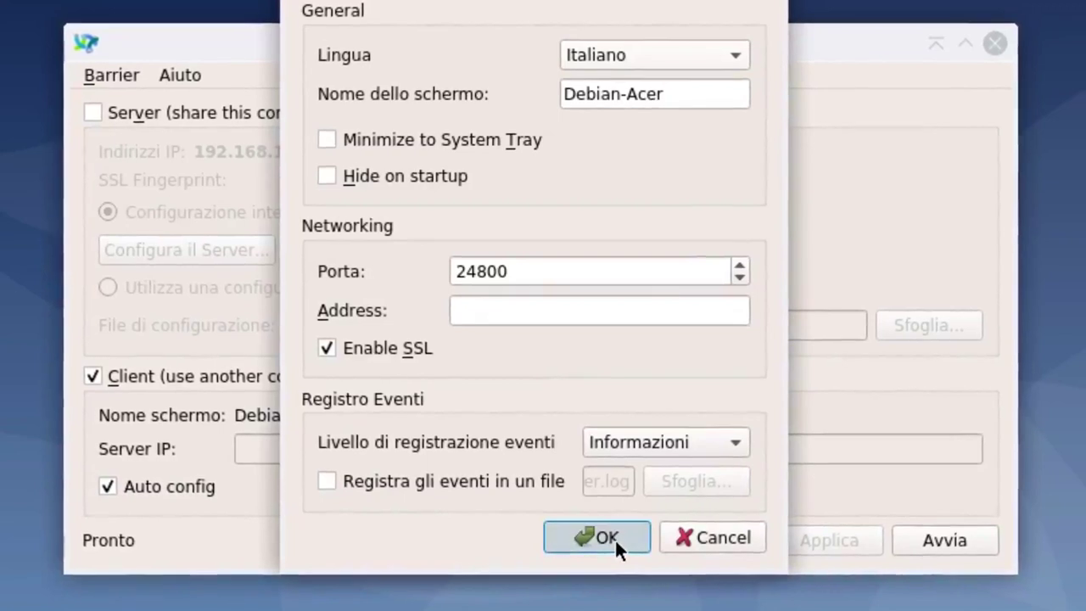
pyautogui.click(326, 140)
pyautogui.click(326, 176)
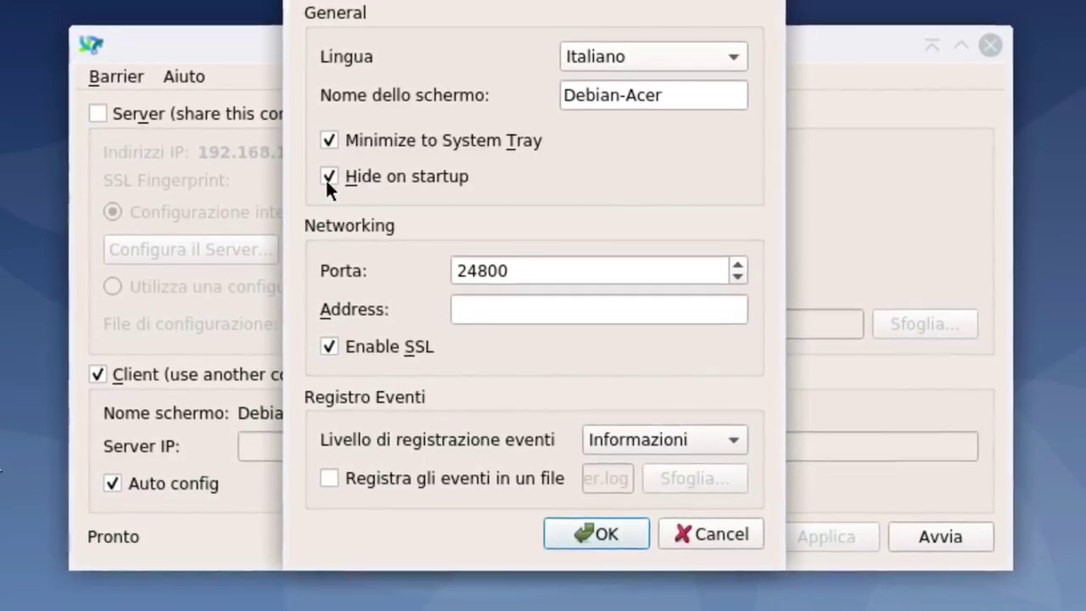
pyautogui.click(595, 532)
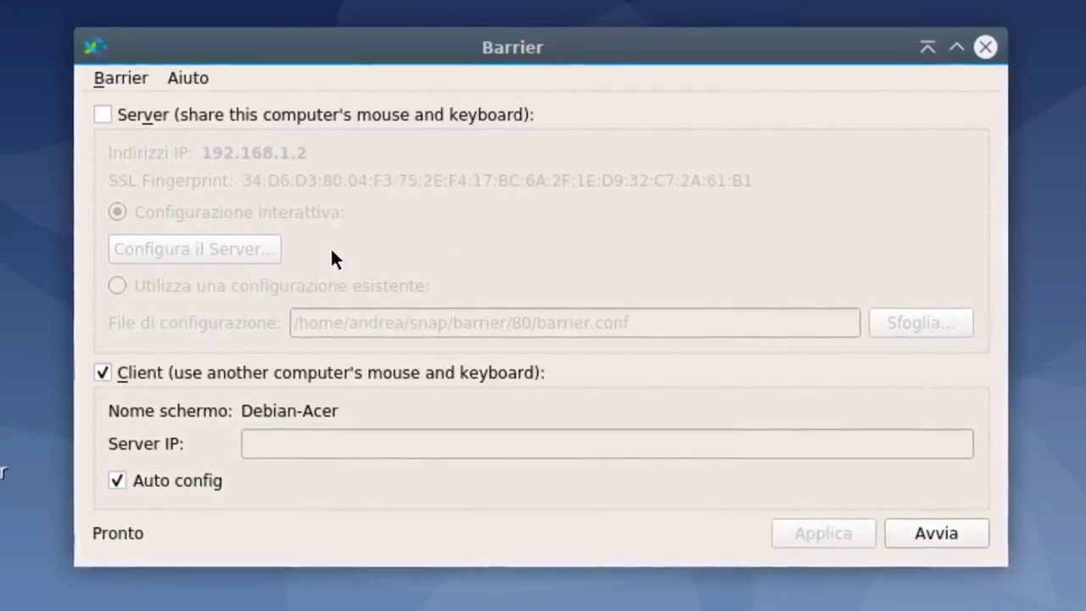
# Leave Server IP empty with Auto config on, start the client, and dismiss the empty-name warning.
pyautogui.click(120, 479)
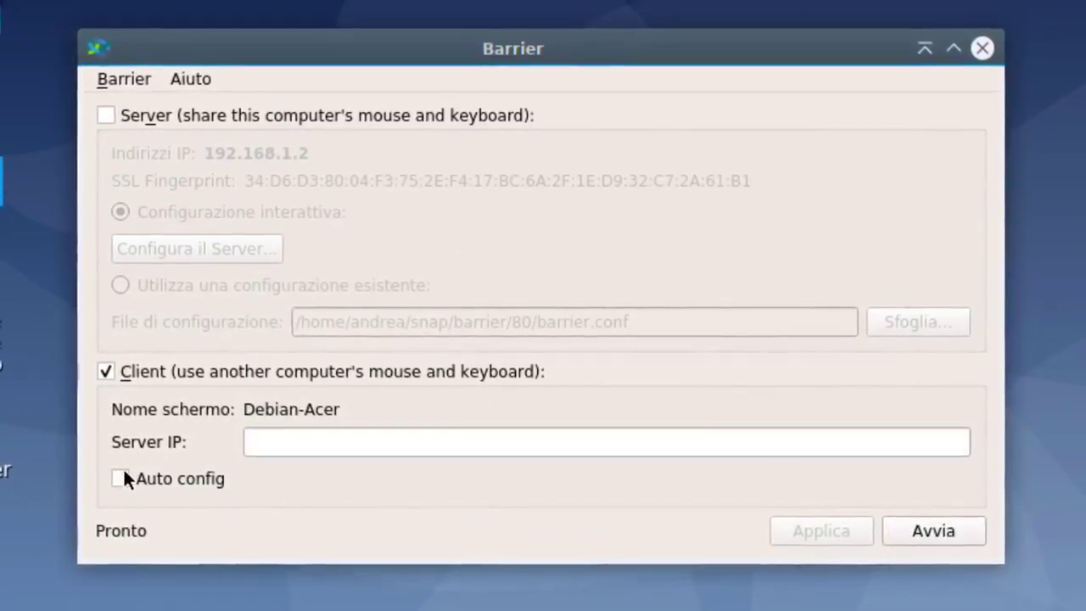
pyautogui.click(314, 437)
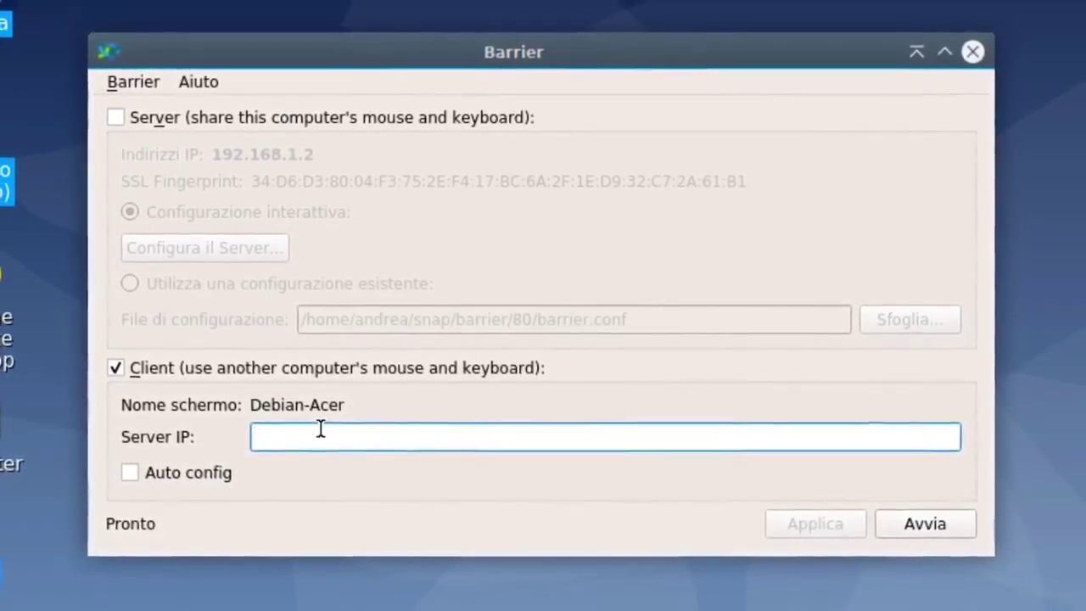
pyautogui.write('1')
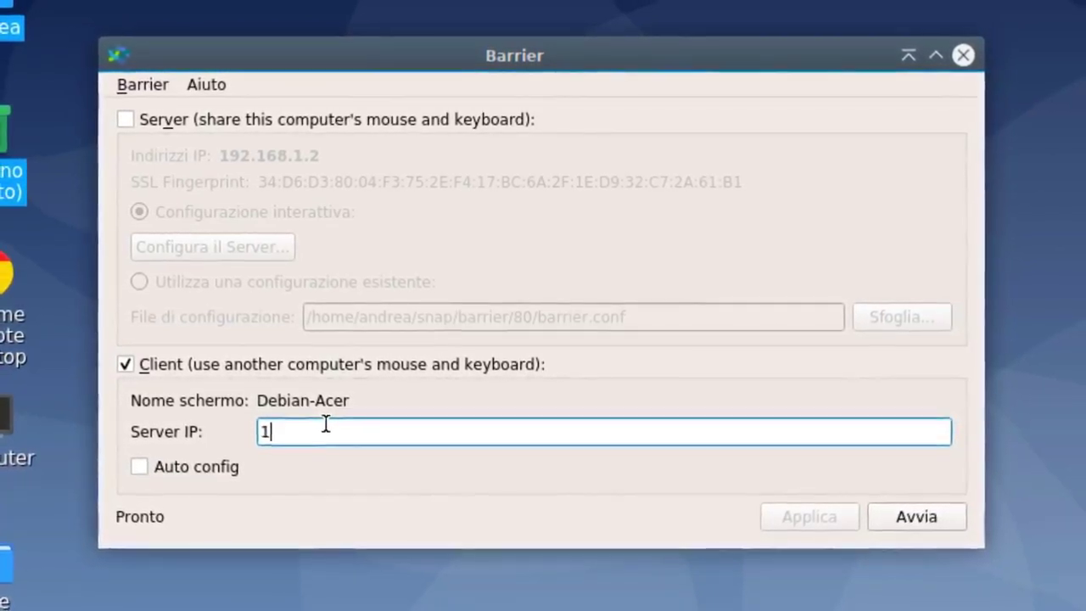
pyautogui.press('BackSpace')
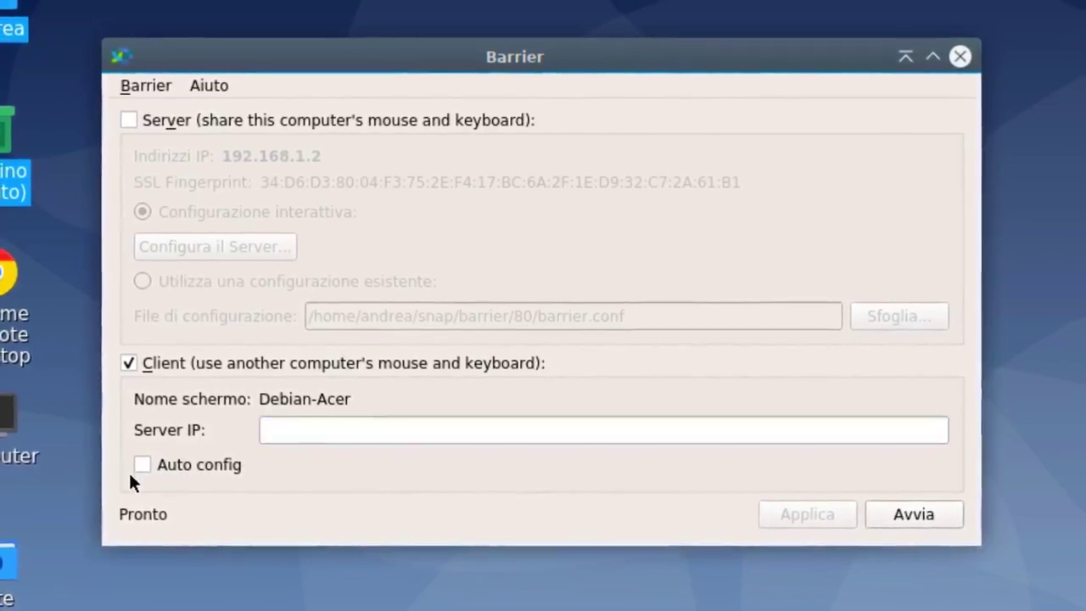
pyautogui.click(141, 464)
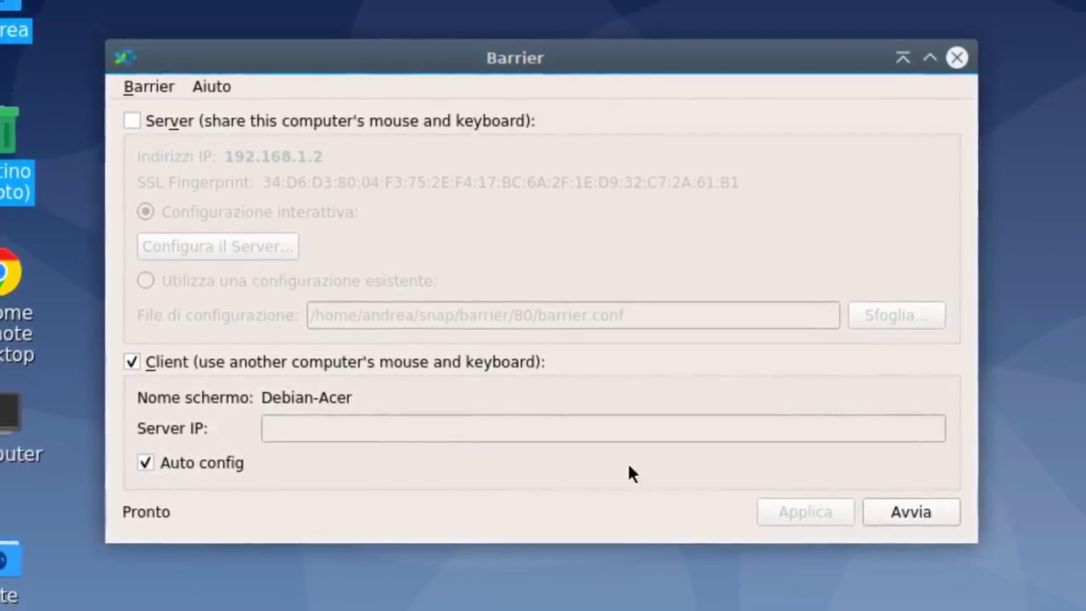
pyautogui.click(916, 503)
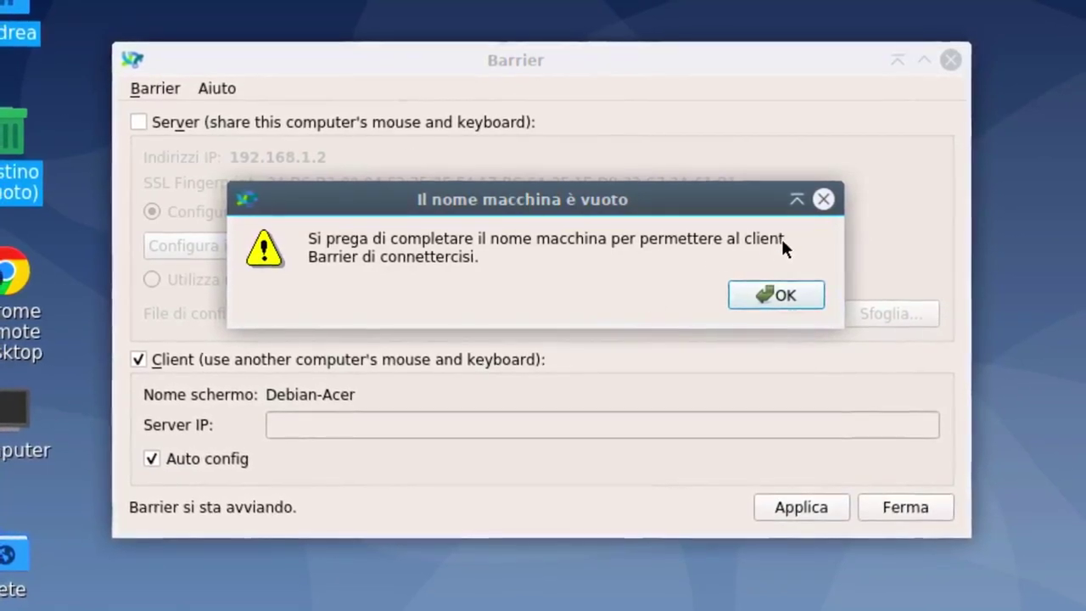
pyautogui.click(736, 290)
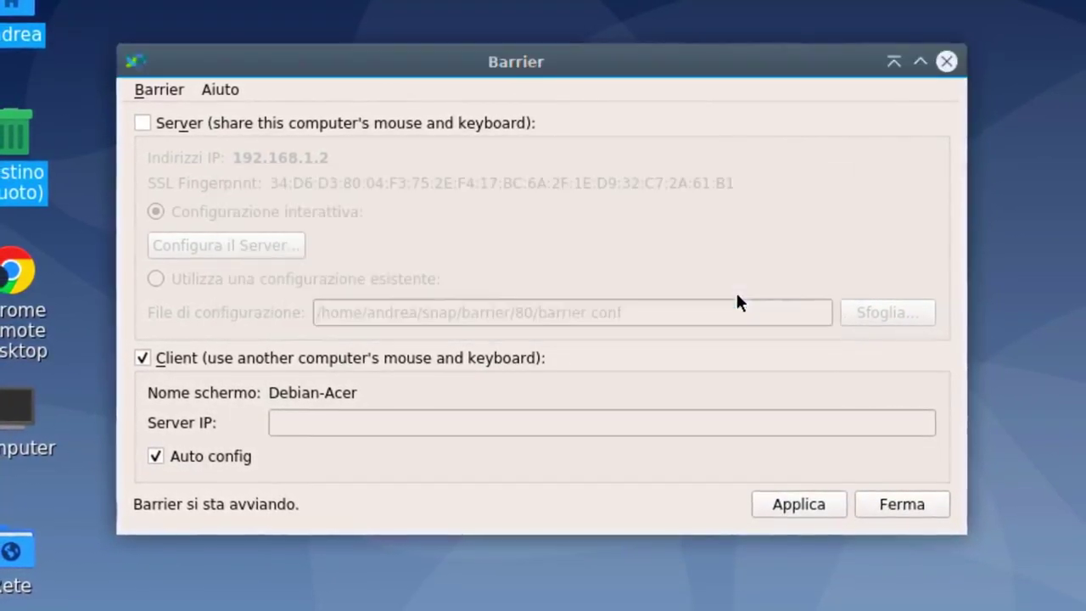
# Turn off Auto config and enter 192.168.1.2 as the server IP.
pyautogui.click(158, 454)
pyautogui.click(305, 422)
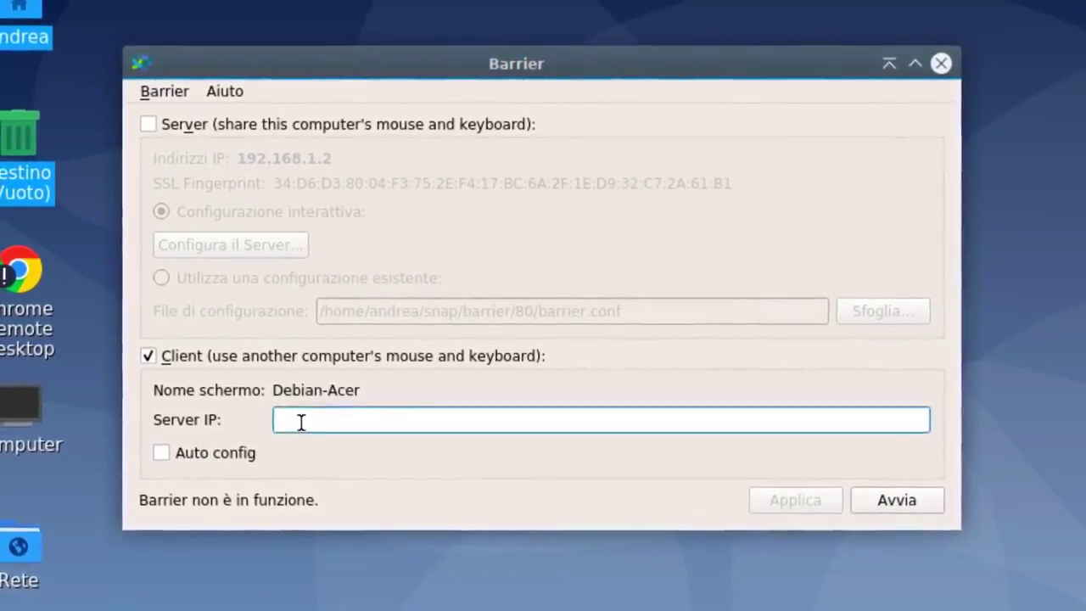
pyautogui.write('19')
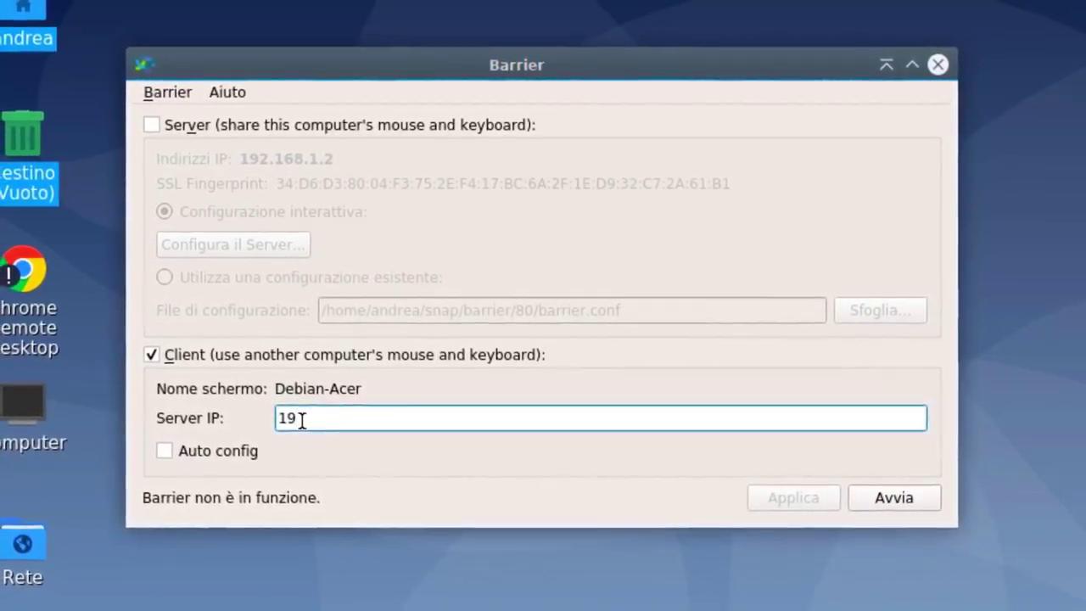
pyautogui.write('2.168')
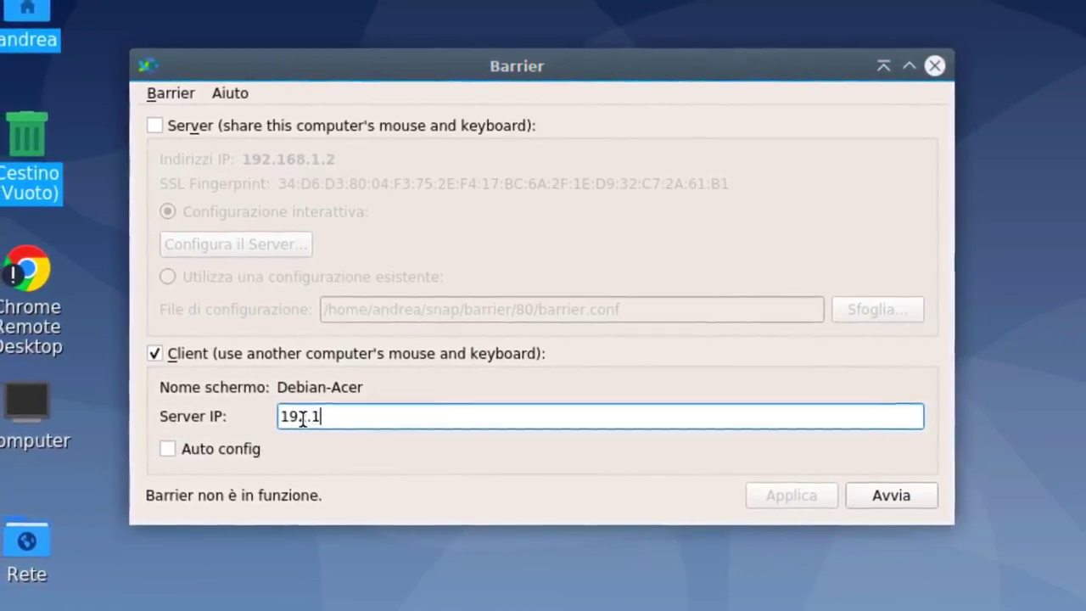
pyautogui.write('.1.')
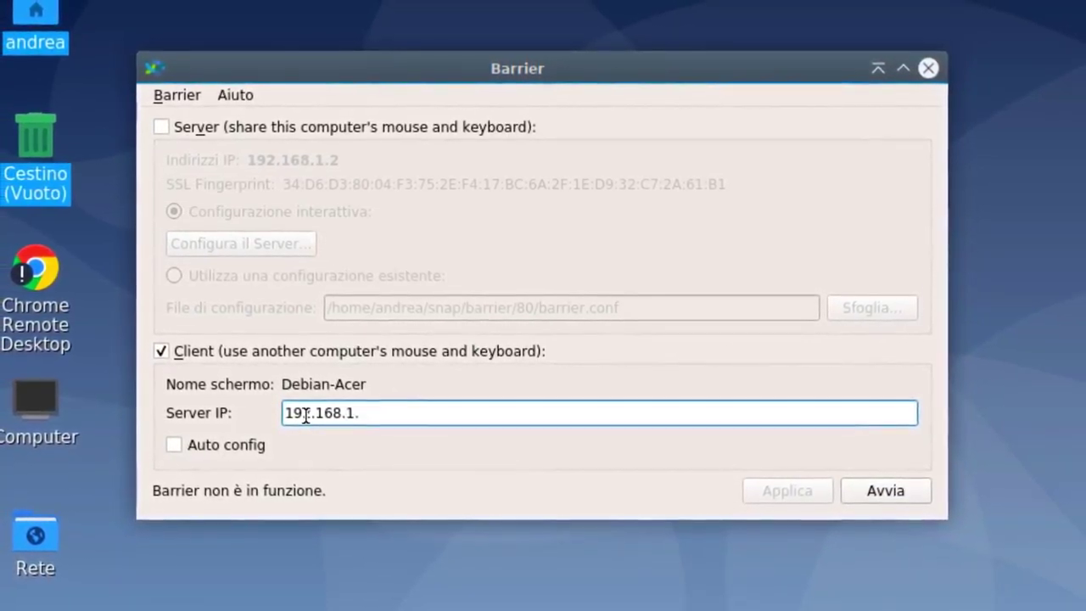
pyautogui.write('2')
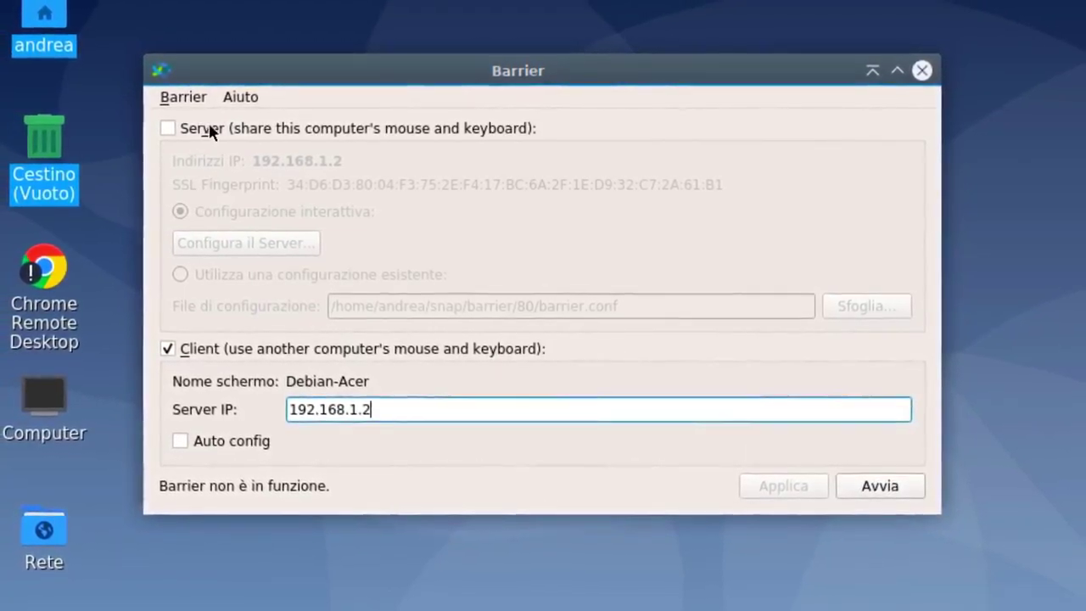
pyautogui.click(194, 99)
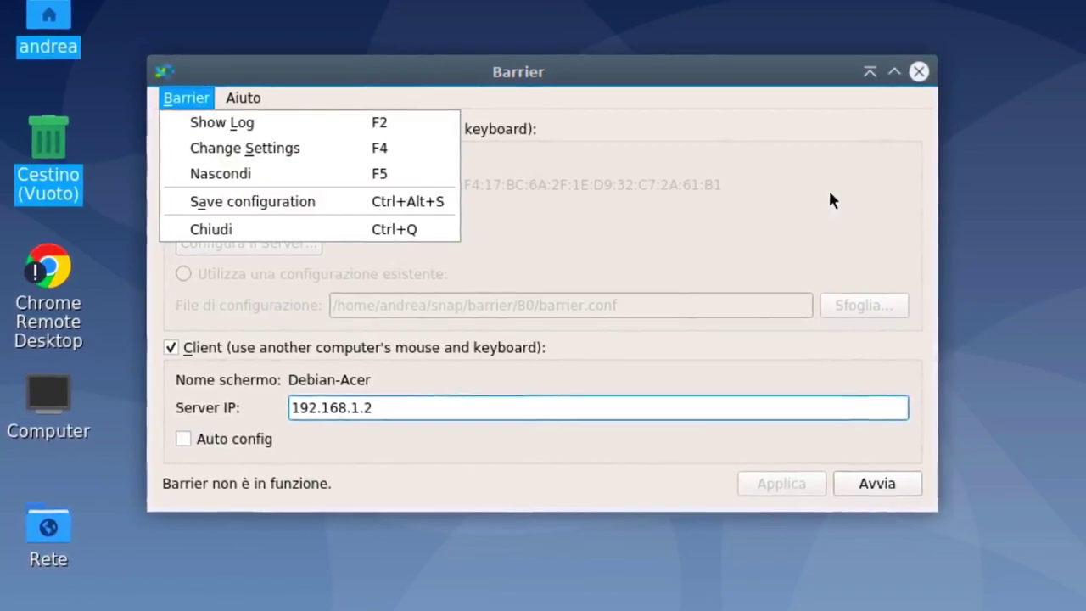
pyautogui.click(827, 188)
# Start and then stop the client with Avvia and Ferma, and open Show Log.
pyautogui.click(875, 482)
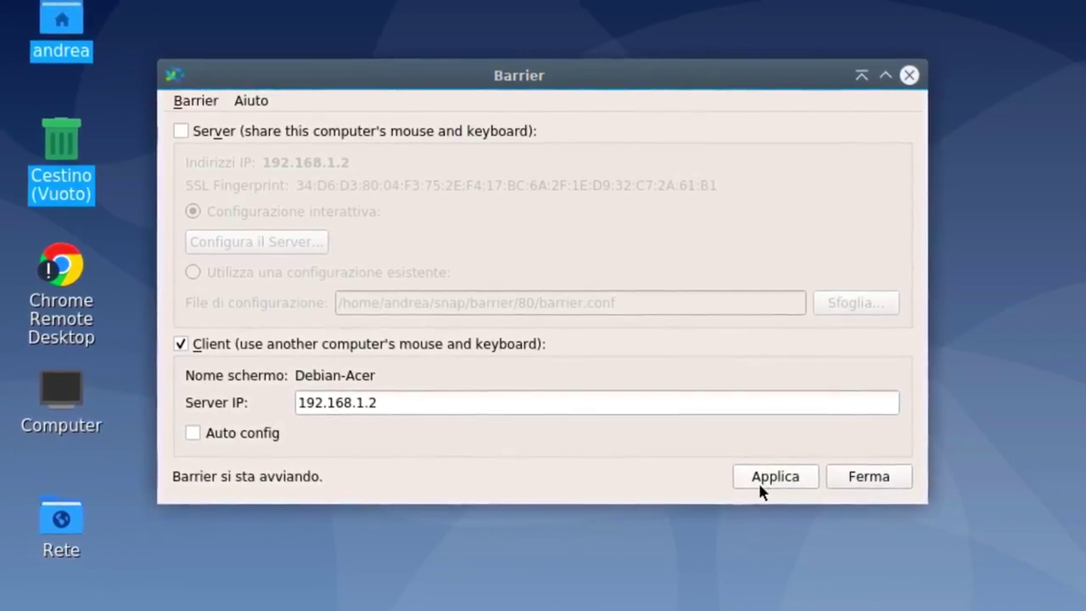
pyautogui.click(843, 476)
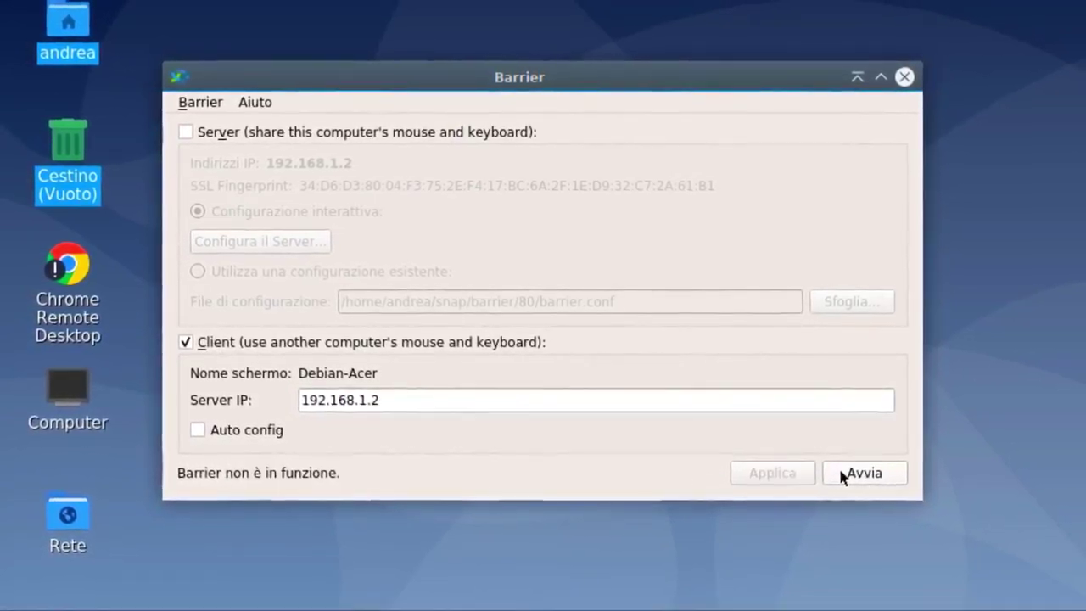
pyautogui.click(200, 101)
pyautogui.click(206, 121)
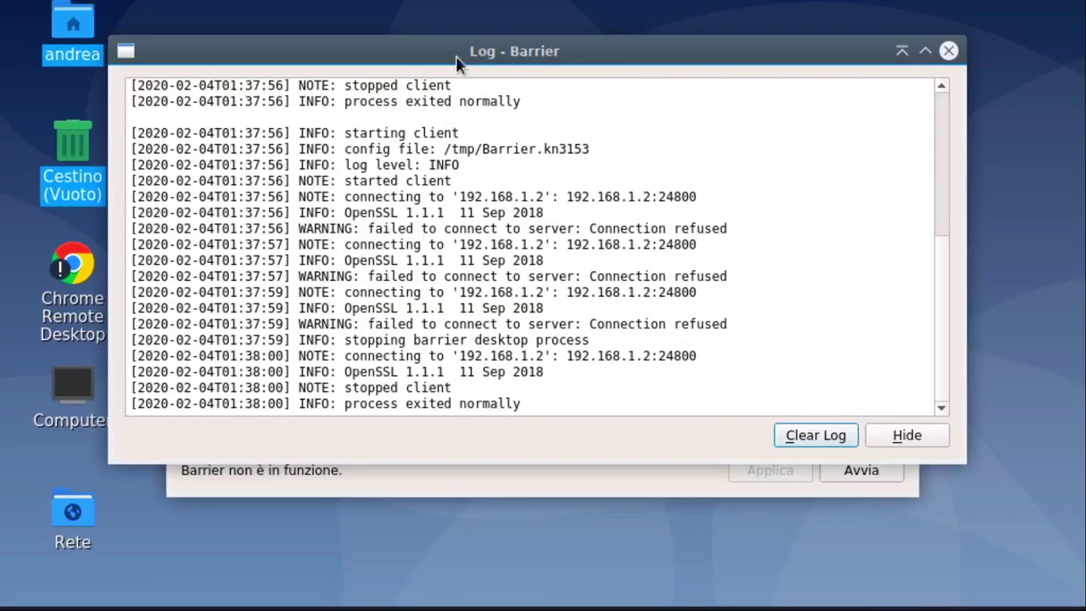
# Toggle the Log - Barrier window's size and drag it toward the top of the screen.
pyautogui.doubleClick(456, 55)
pyautogui.doubleClick(543, 53)
pyautogui.doubleClick(543, 53)
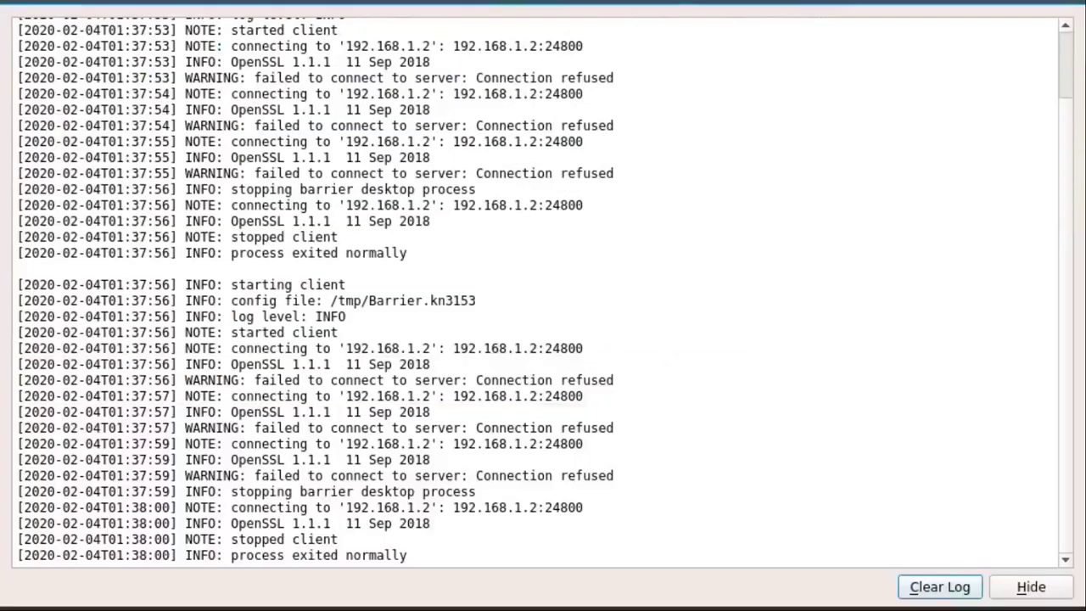
pyautogui.doubleClick(635, 53)
pyautogui.moveTo(142, 72); pyautogui.dragTo(616, 5)
pyautogui.doubleClick(617, 5)
pyautogui.doubleClick(616, 4)
pyautogui.doubleClick(617, 4)
pyautogui.moveTo(617, 5); pyautogui.dragTo(699, 48)
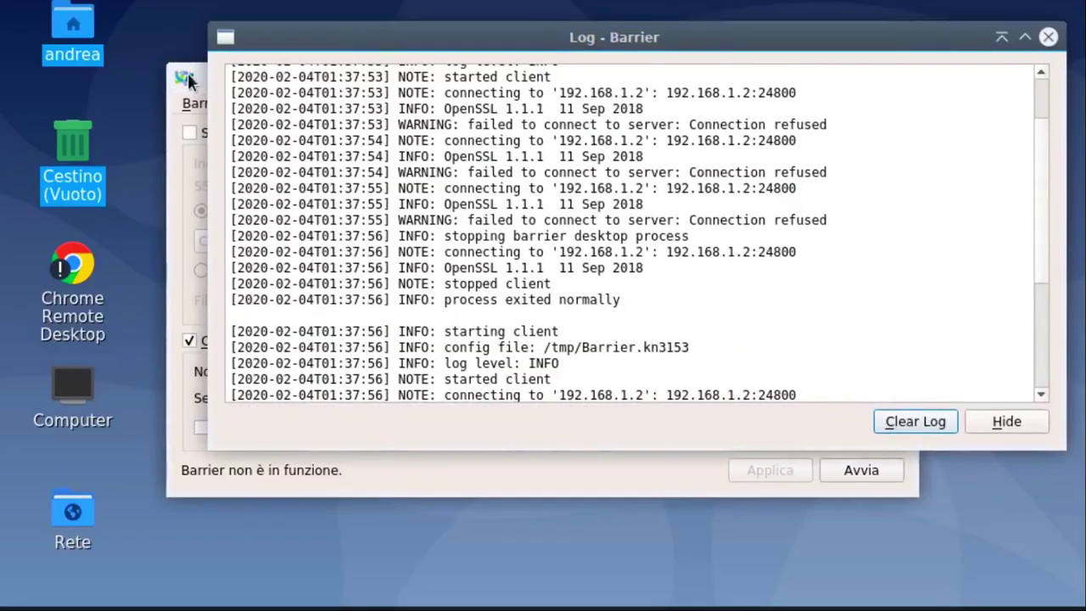
# Raise the main Barrier window and place it in front of the log, slightly lower.
pyautogui.click(194, 98)
pyautogui.moveTo(343, 81)
pyautogui.mouseDown()
pyautogui.moveTo(72, 189)
pyautogui.moveTo(339, 29)
pyautogui.moveTo(332, 143)
pyautogui.moveTo(284, 265)
pyautogui.moveTo(266, 125)
pyautogui.mouseUp()
pyautogui.click(451, 47)
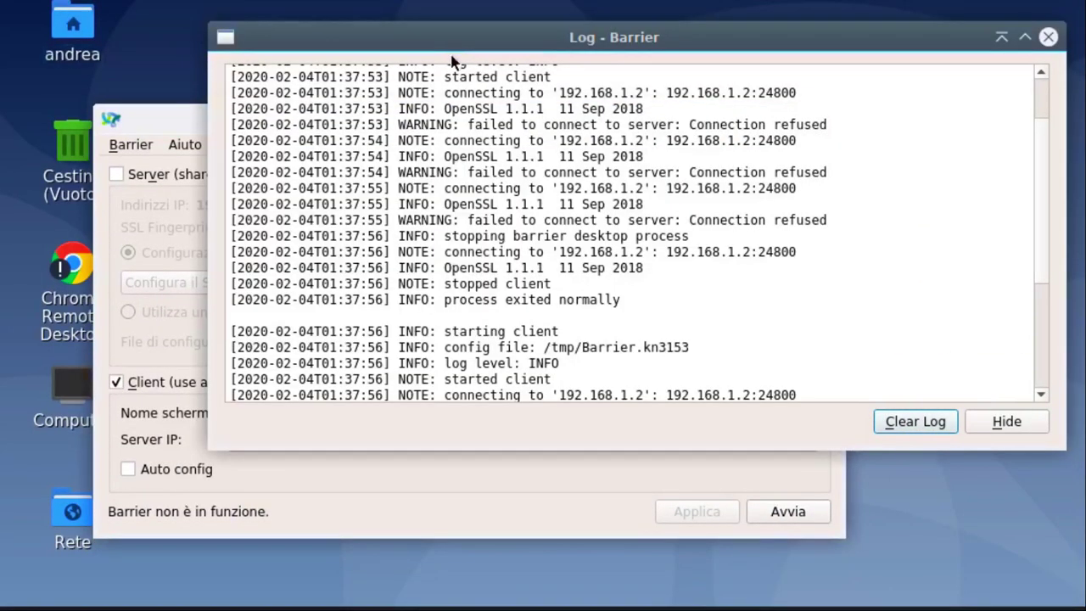
pyautogui.moveTo(168, 120); pyautogui.dragTo(165, 147)
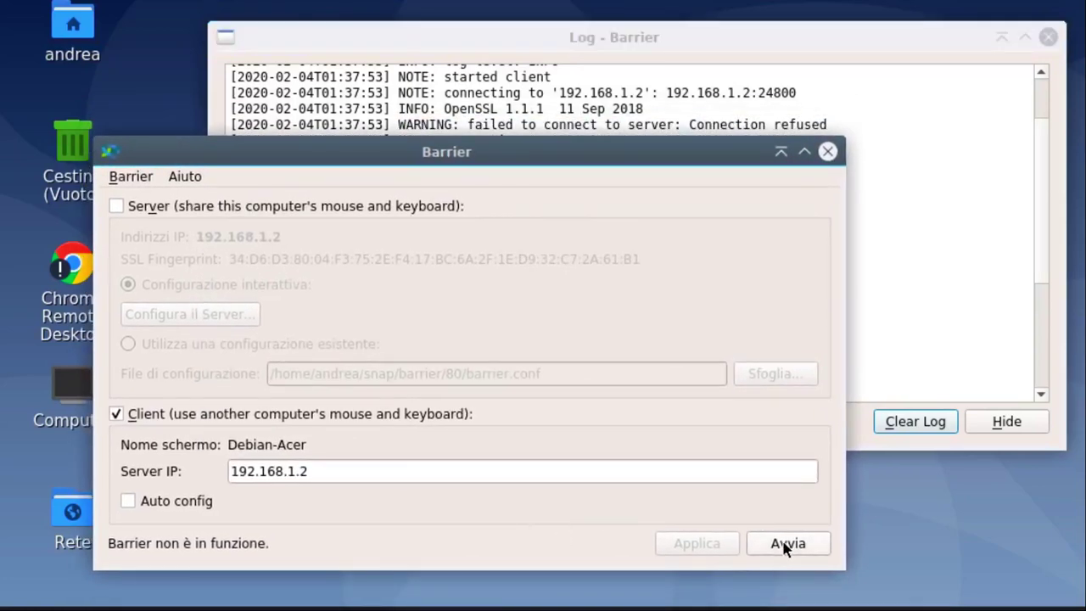
# Restart the client, watch the refused connections in the log, then shade the main Barrier window.
pyautogui.click(811, 536)
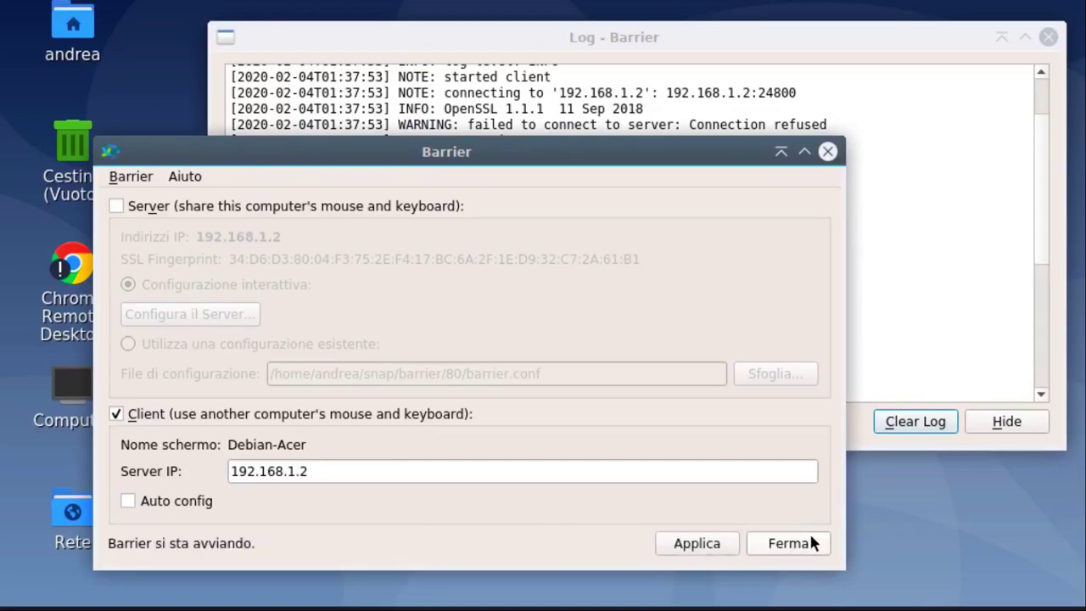
pyautogui.click(904, 249)
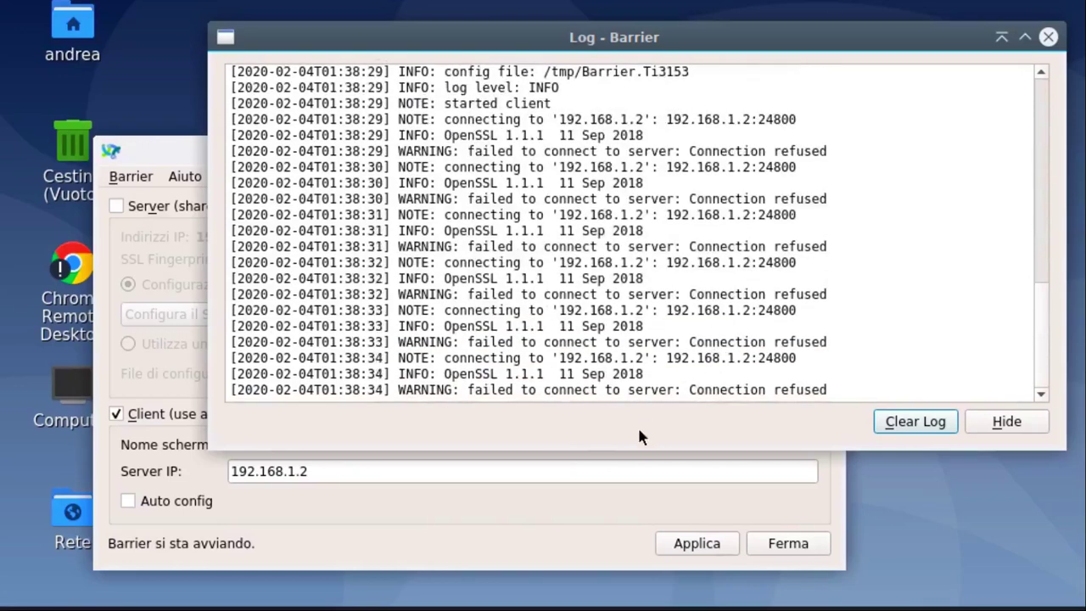
pyautogui.click(526, 502)
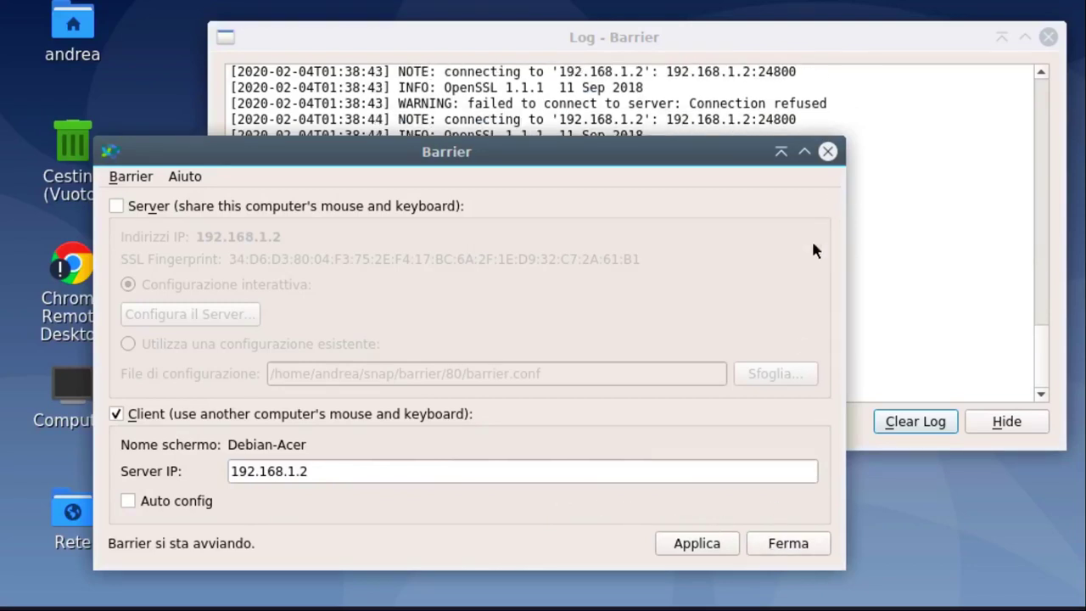
pyautogui.click(781, 152)
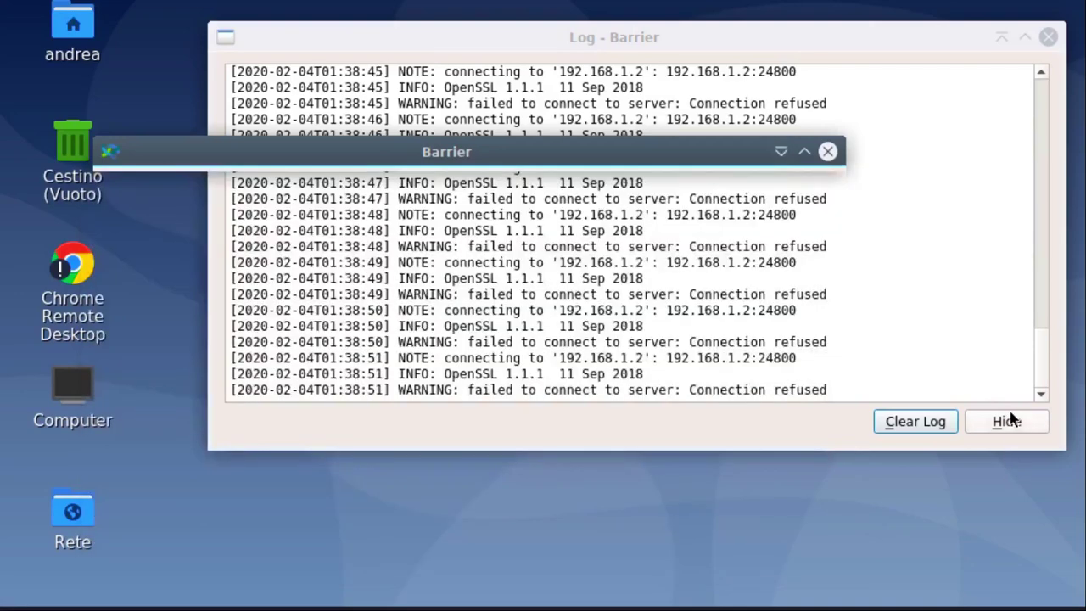
# Hide the connection log, then unshade the Barrier window and move it up and right.
pyautogui.click(1007, 421)
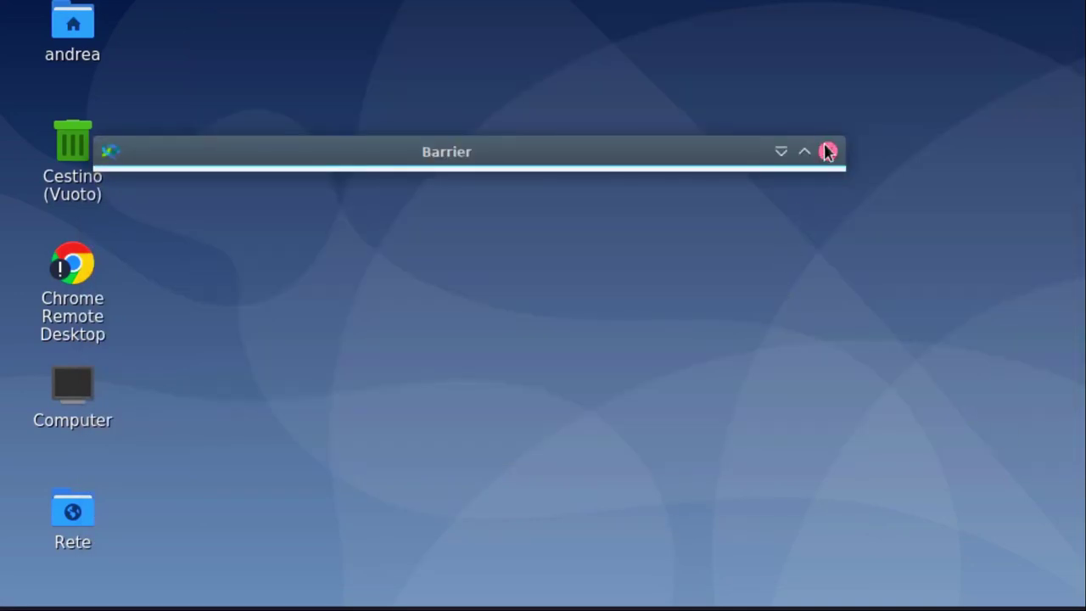
pyautogui.moveTo(873, 601)
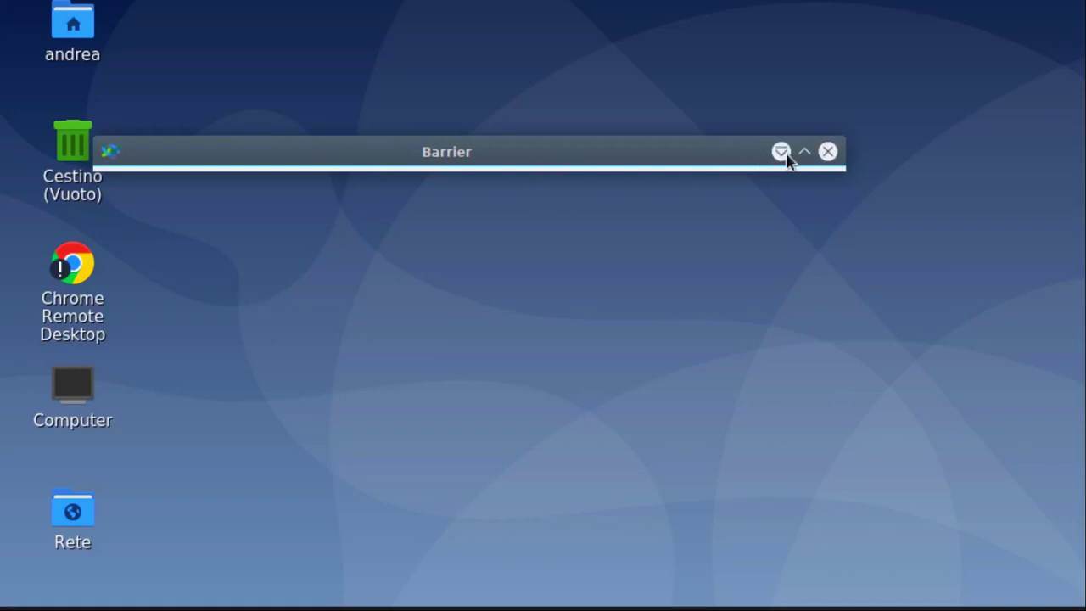
pyautogui.click(782, 152)
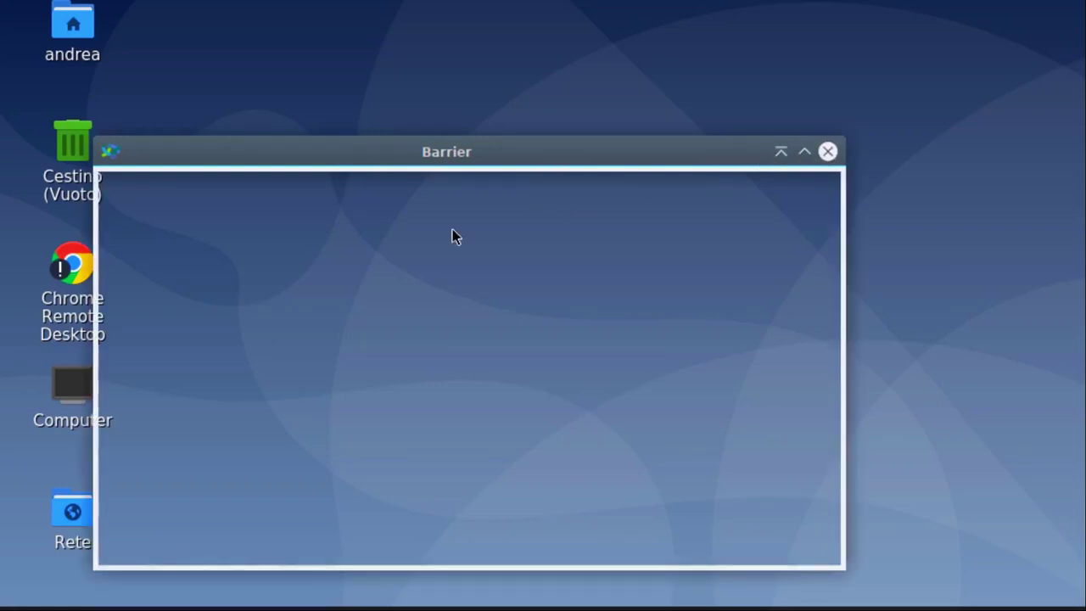
pyautogui.moveTo(363, 170); pyautogui.dragTo(627, 128)
# Open and close LXQt Session Settings from the application menu, then shade and minimize Barrier.
pyautogui.moveTo(255, 594)
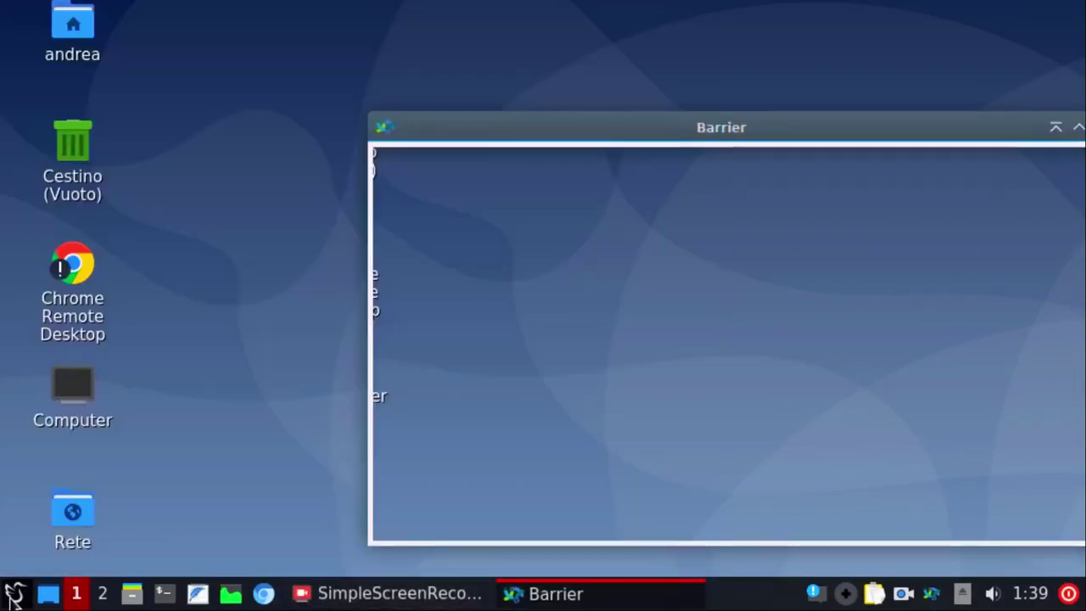
pyautogui.click(13, 594)
pyautogui.moveTo(145, 353)
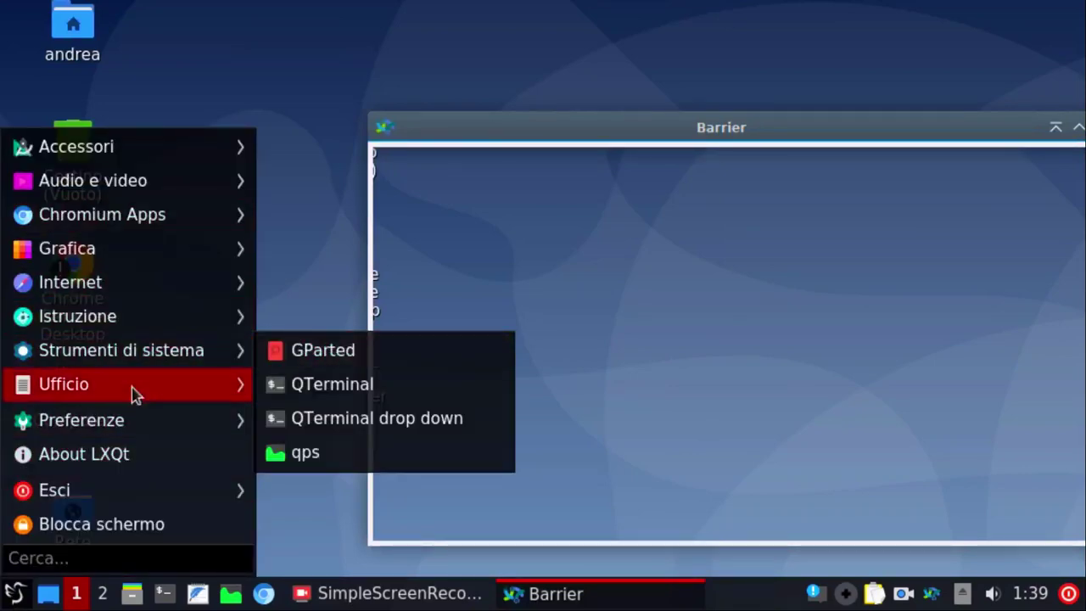
pyautogui.moveTo(133, 431)
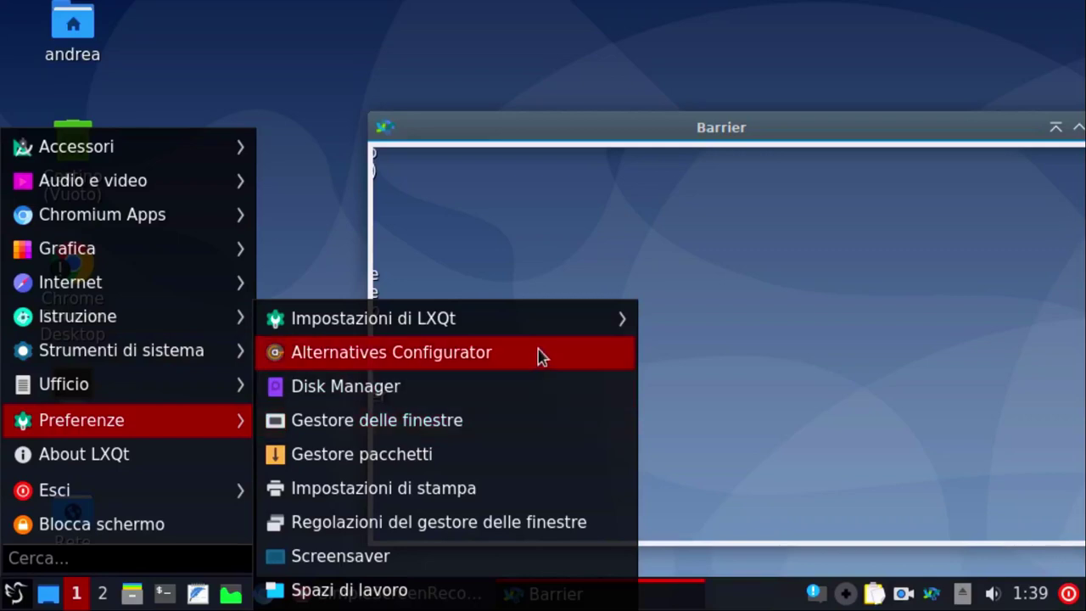
pyautogui.moveTo(550, 316)
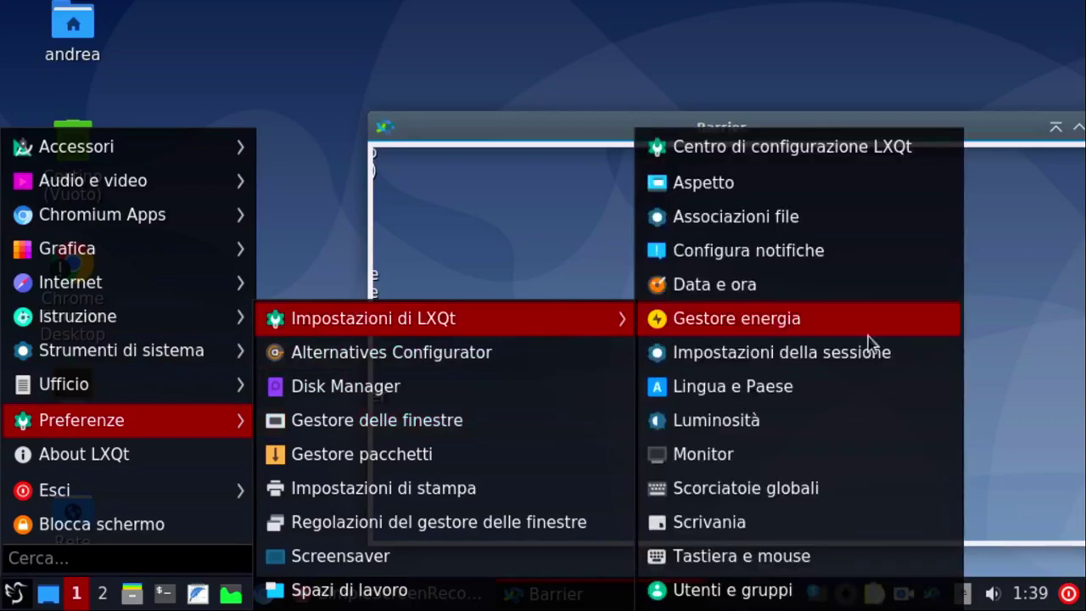
pyautogui.click(901, 371)
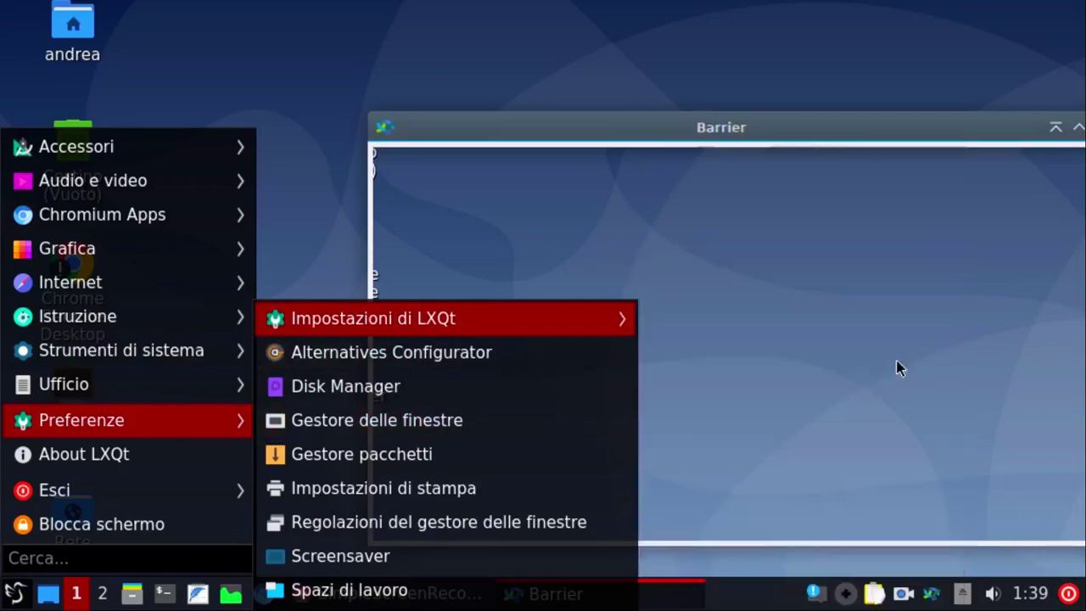
pyautogui.moveTo(980, 143); pyautogui.dragTo(616, 461)
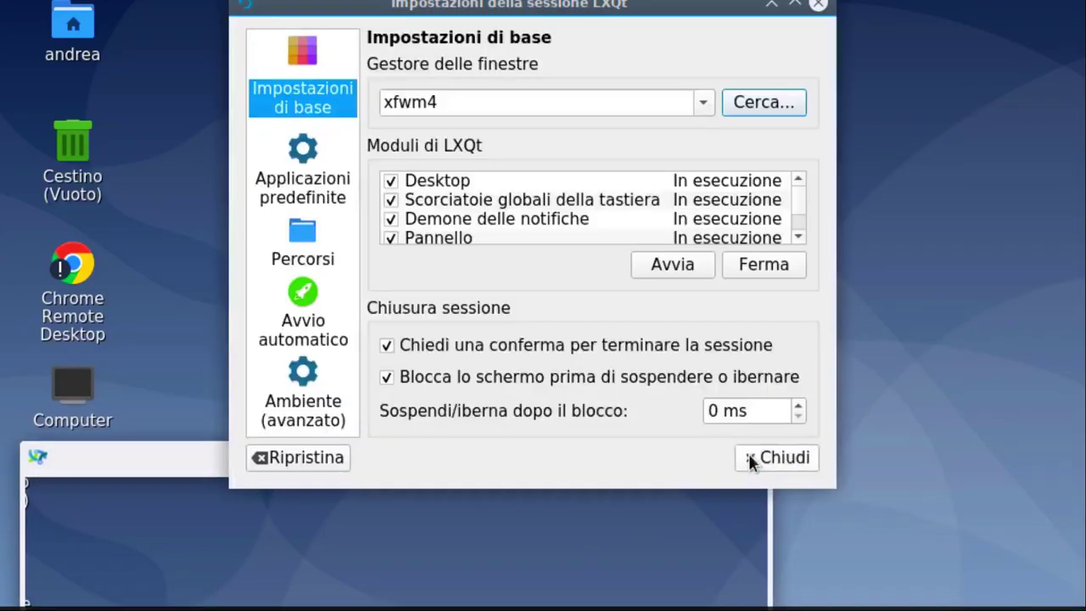
pyautogui.click(748, 458)
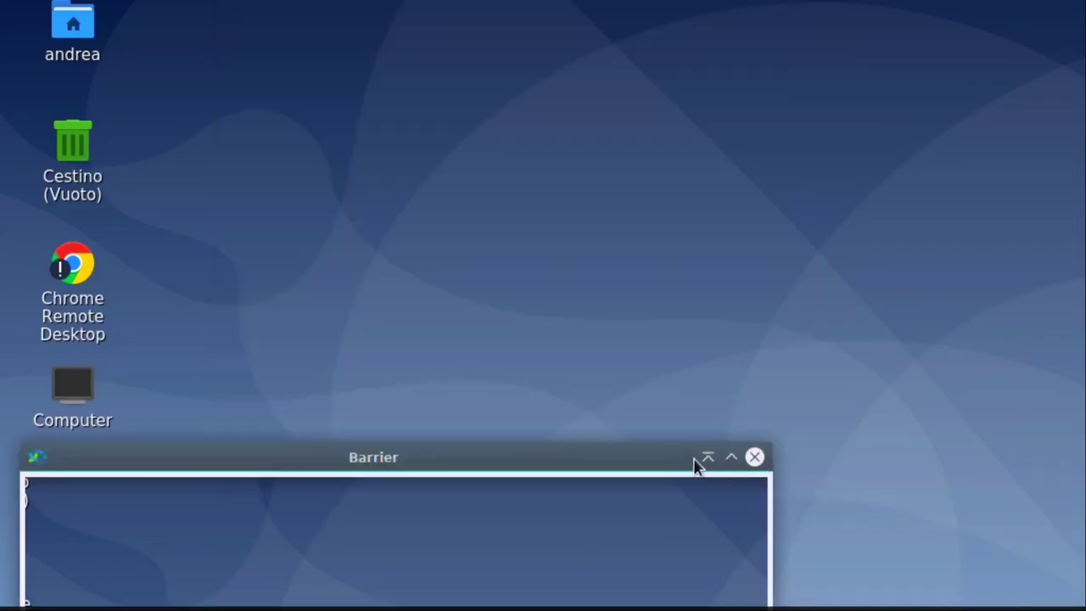
pyautogui.click(708, 458)
pyautogui.click(728, 457)
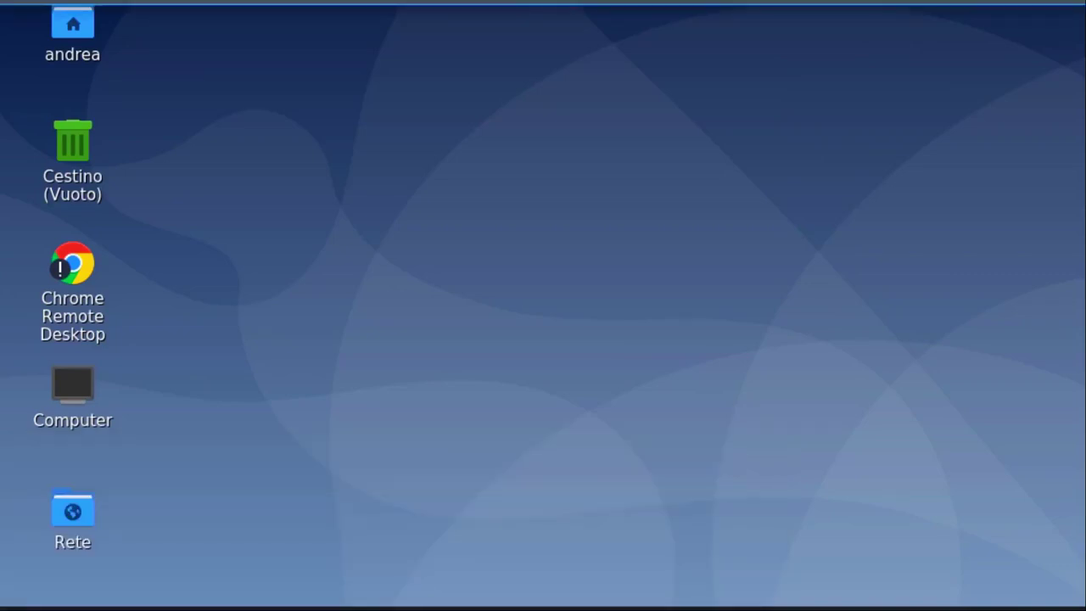
# Open a terminal and rerun the echo $PATH barrier command from history.
pyautogui.hotkey('ctrl', 'alt', 't')
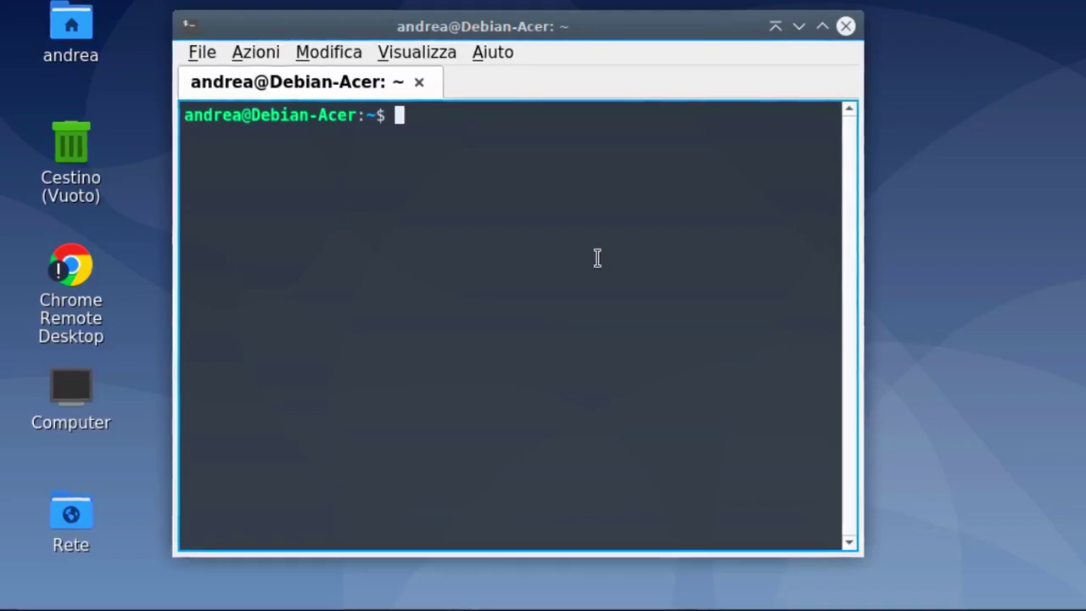
pyautogui.press('Up')
pyautogui.press('Up')
pyautogui.press('Up')
pyautogui.press('Up')
pyautogui.press('Up')
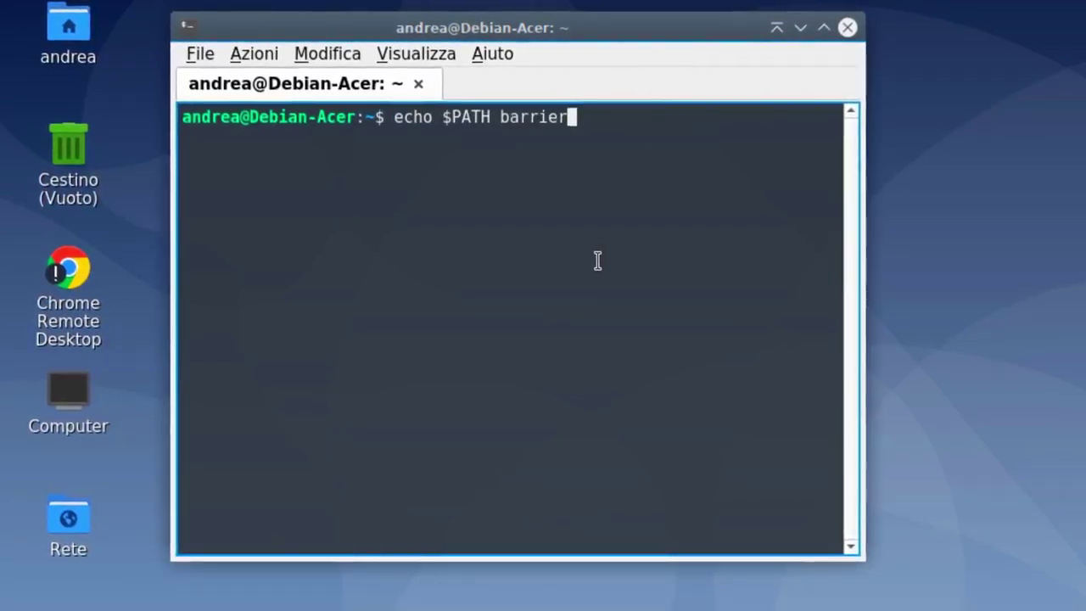
pyautogui.press('Return')
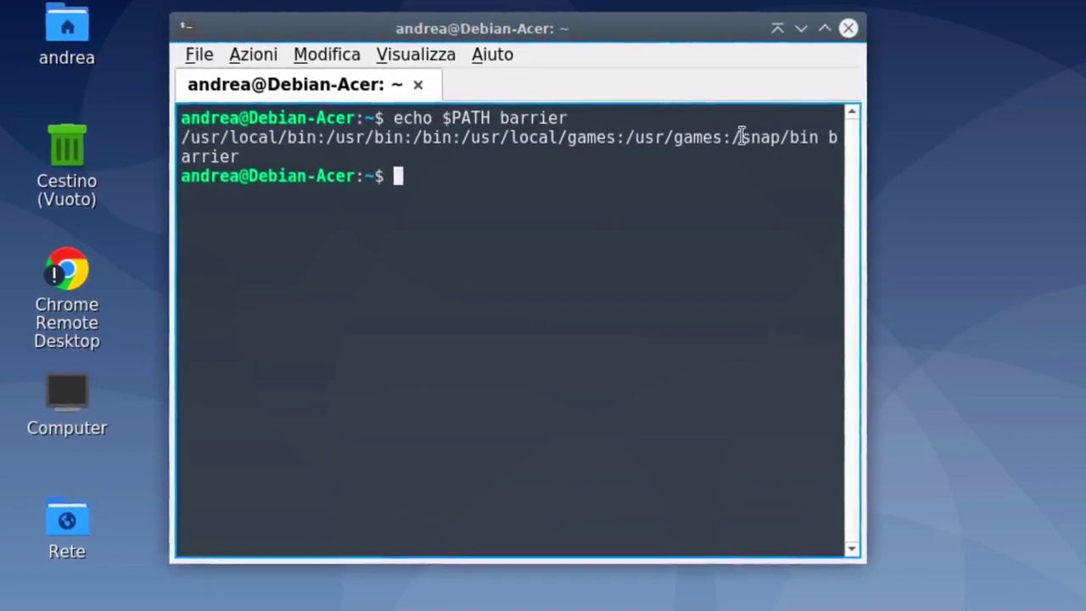
# Copy the /snap/bin barrier text via Copia selezione, then close the terminal.
pyautogui.moveTo(732, 138); pyautogui.dragTo(236, 155)
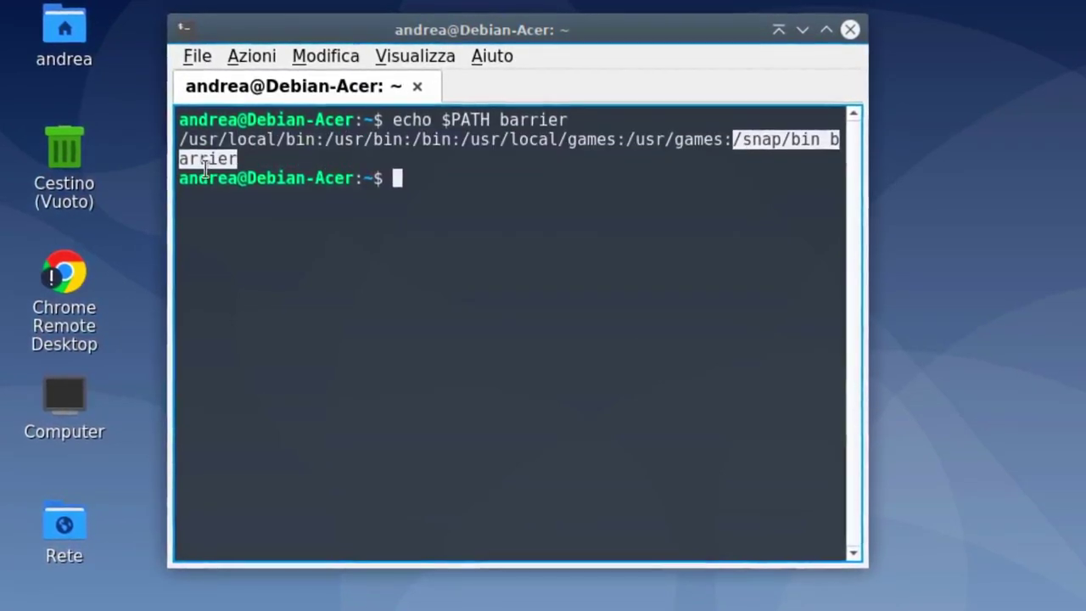
pyautogui.rightClick(204, 168)
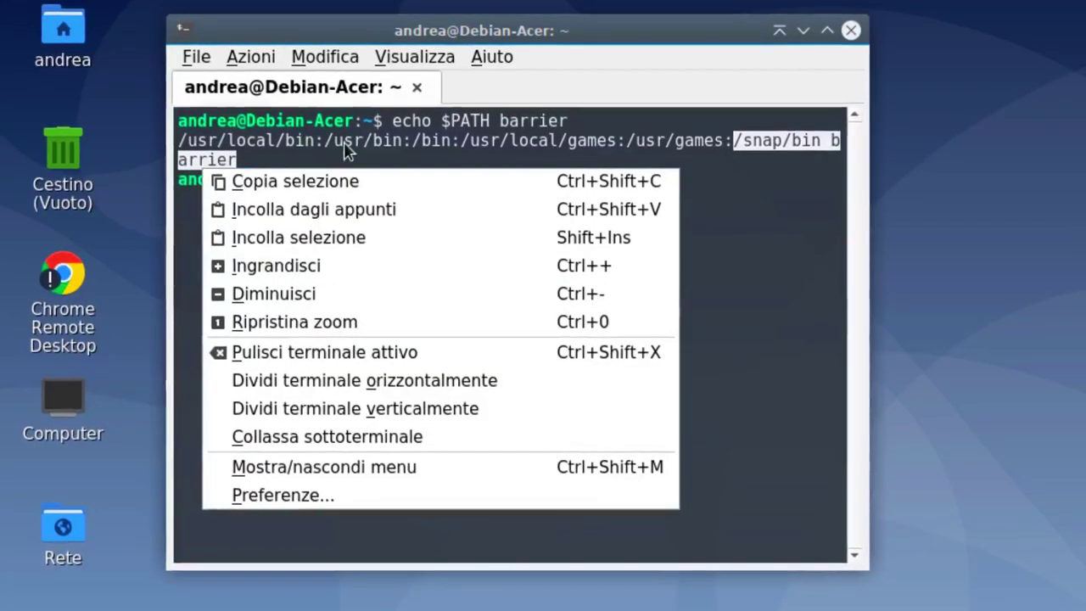
pyautogui.click(328, 179)
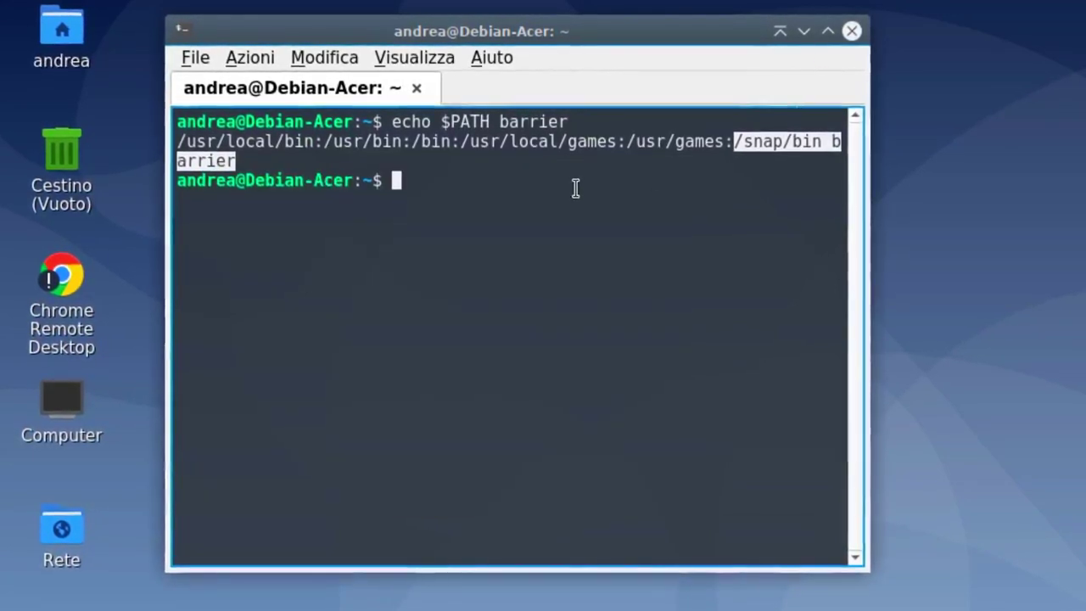
pyautogui.click(851, 31)
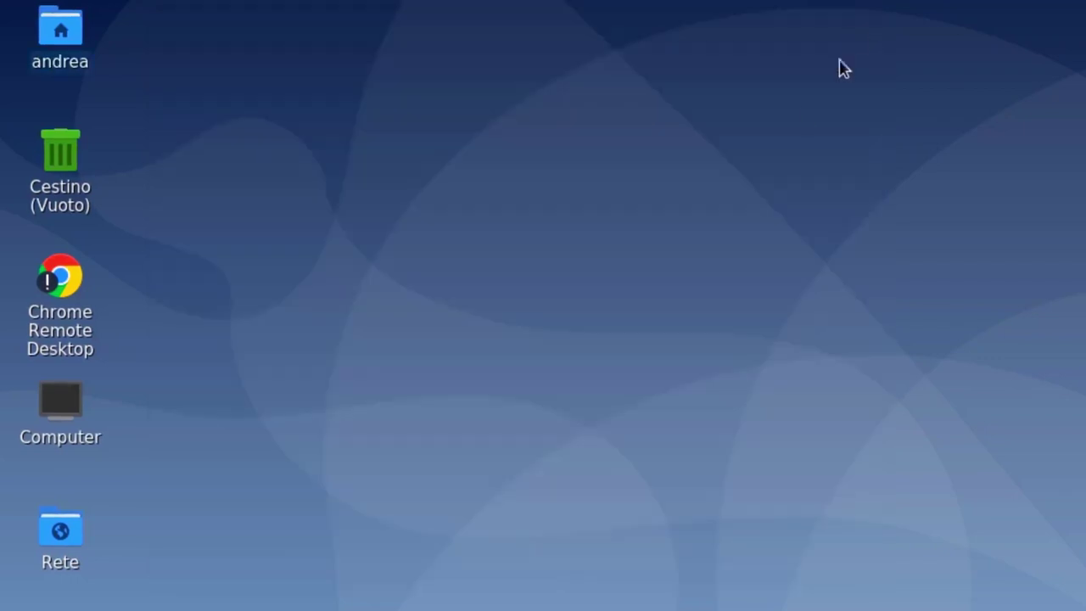
# Open Impostazioni della sessione from the LXQt preferences and glance at the default web browser choices.
pyautogui.click(7, 607)
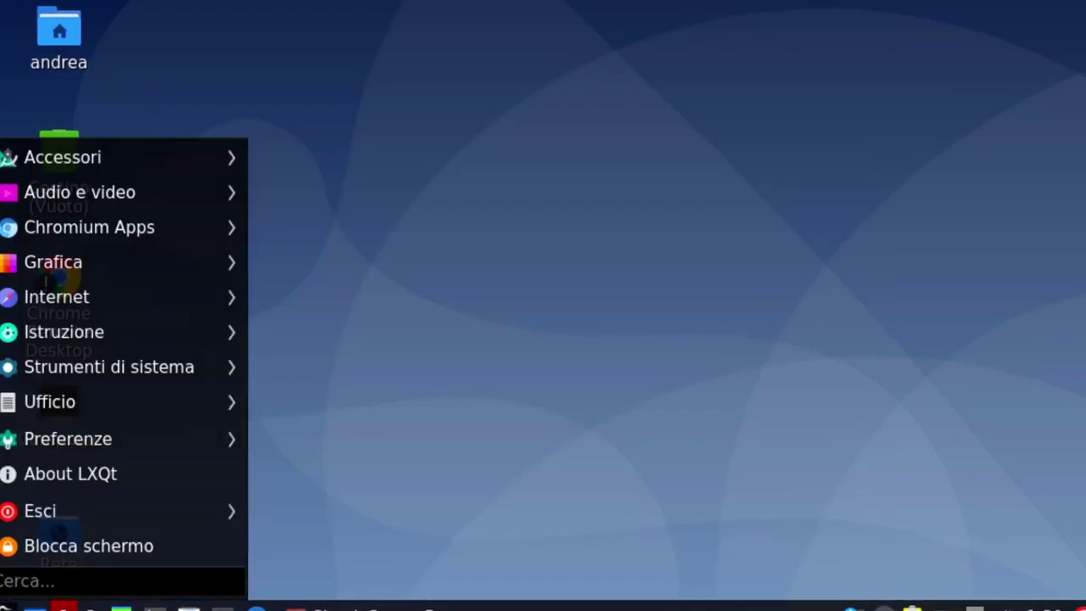
pyautogui.moveTo(114, 381)
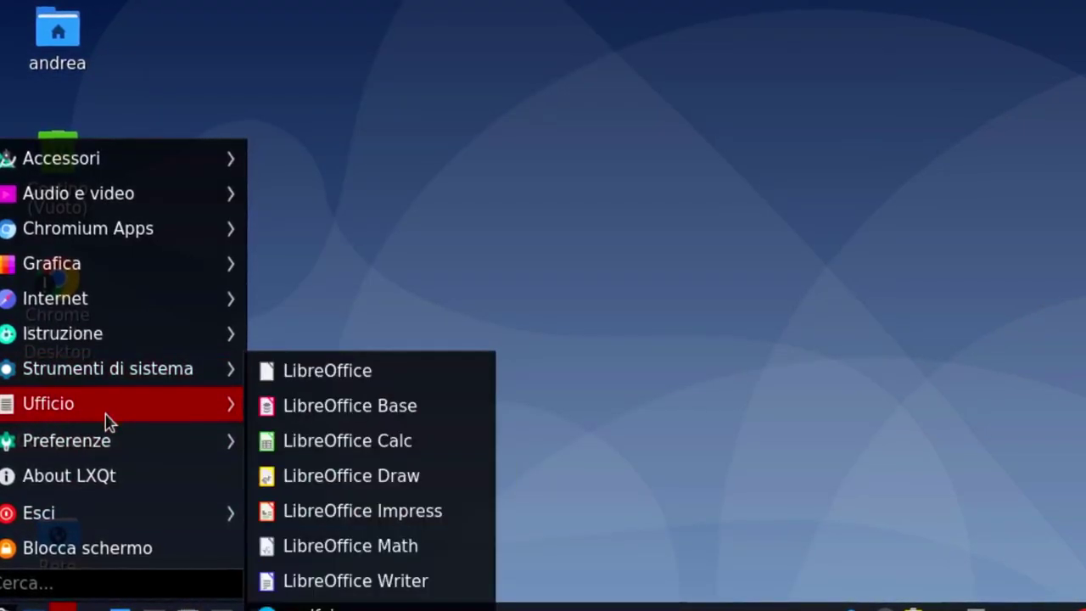
pyautogui.moveTo(105, 441)
pyautogui.moveTo(582, 339)
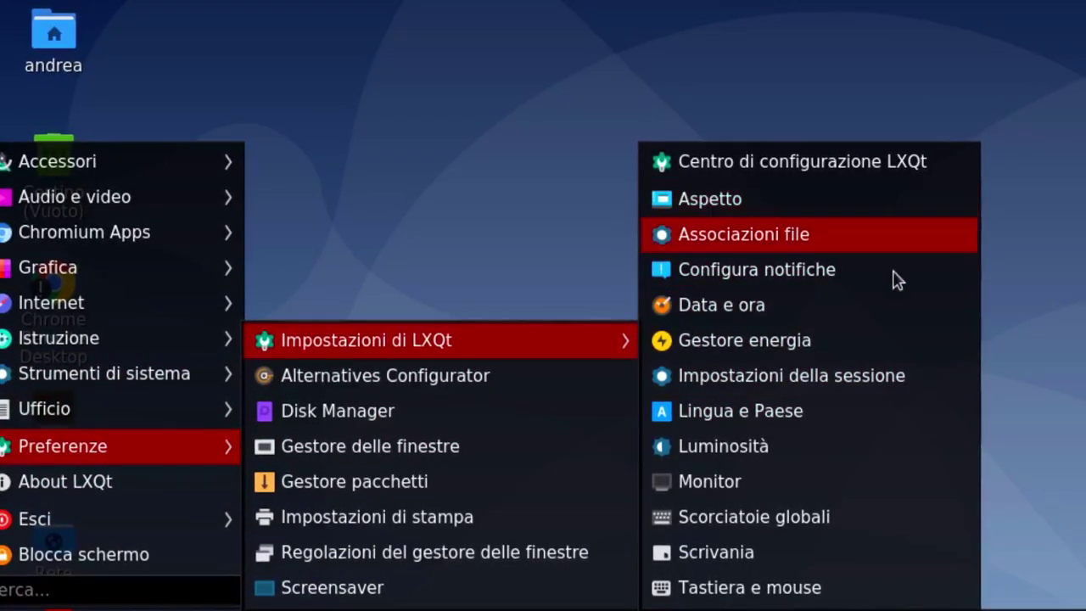
pyautogui.click(884, 376)
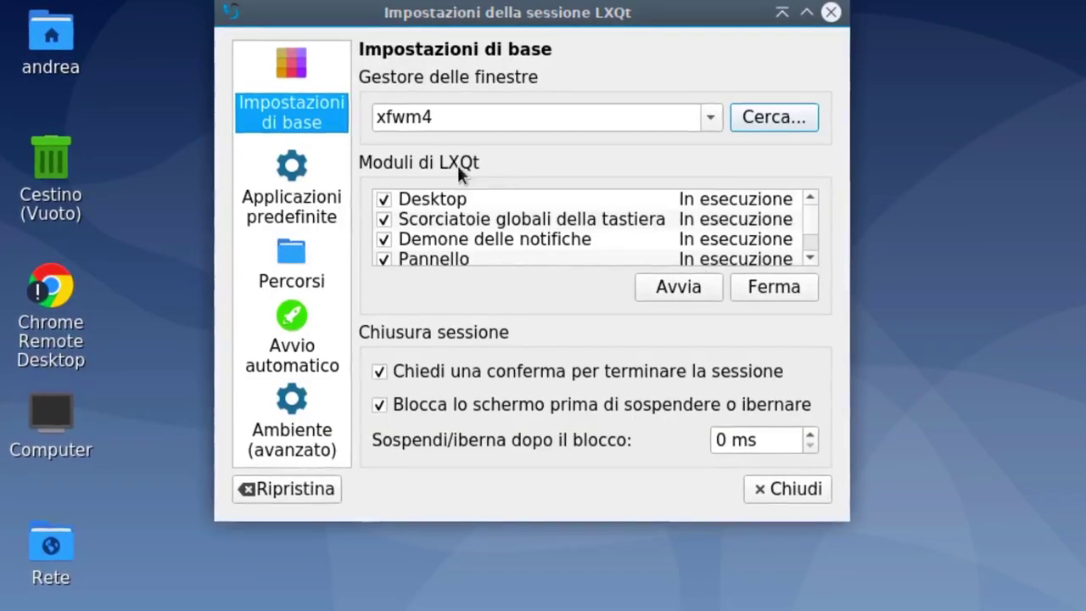
pyautogui.click(305, 182)
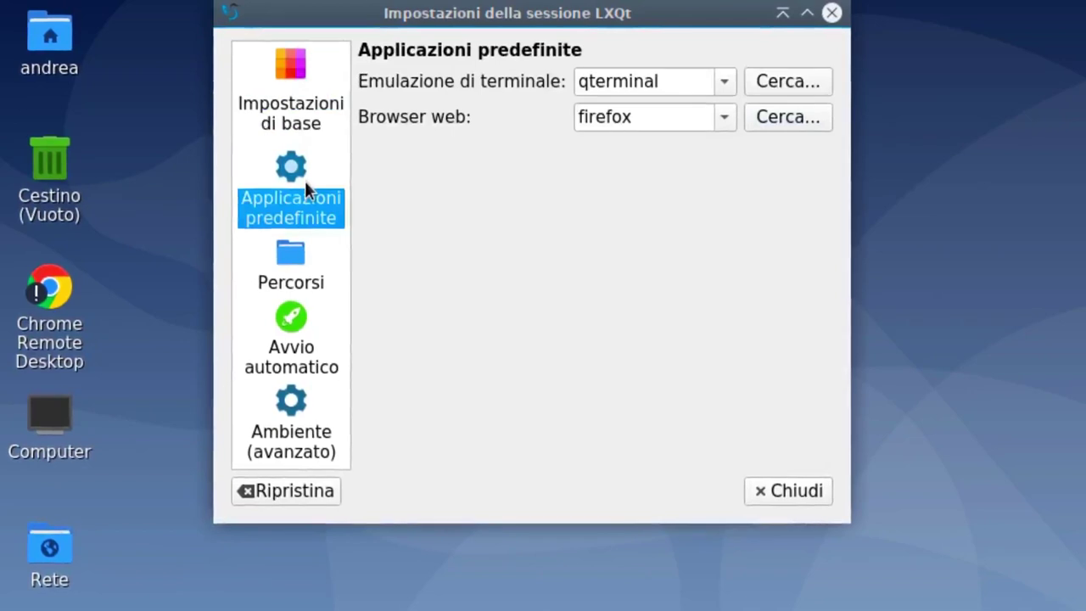
pyautogui.click(723, 119)
pyautogui.click(723, 124)
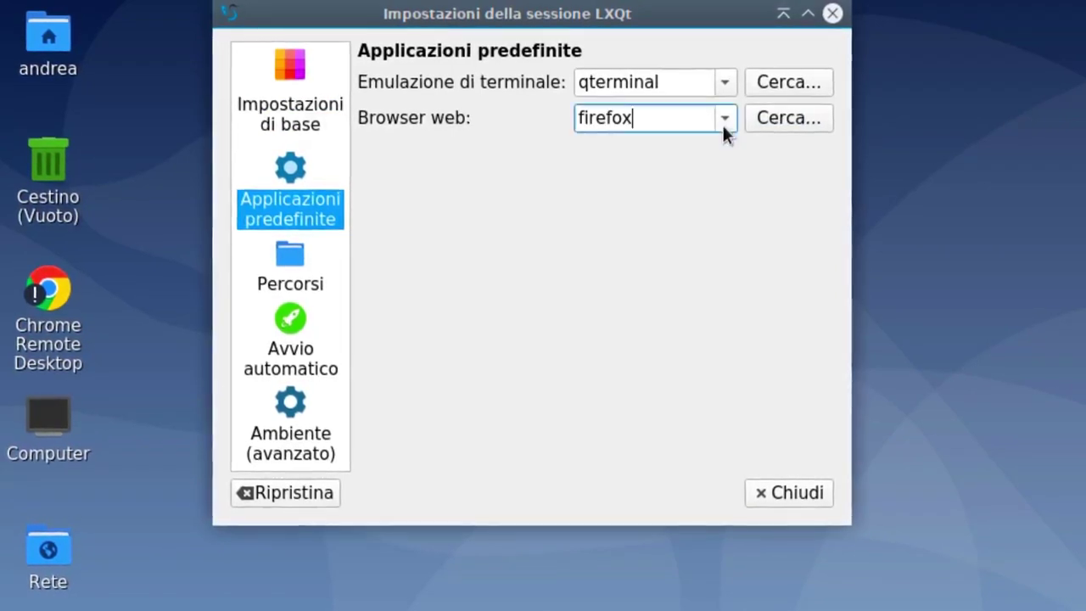
# Add a new Avvio automatico entry and browse /usr/bin, entering 'barr' as the file name.
pyautogui.click(297, 329)
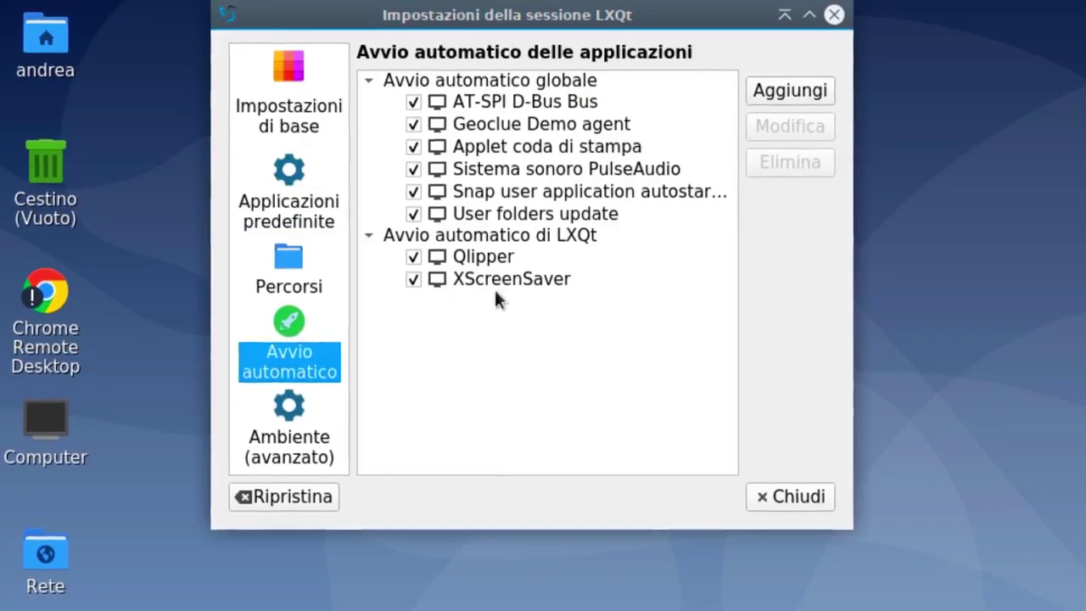
pyautogui.click(775, 95)
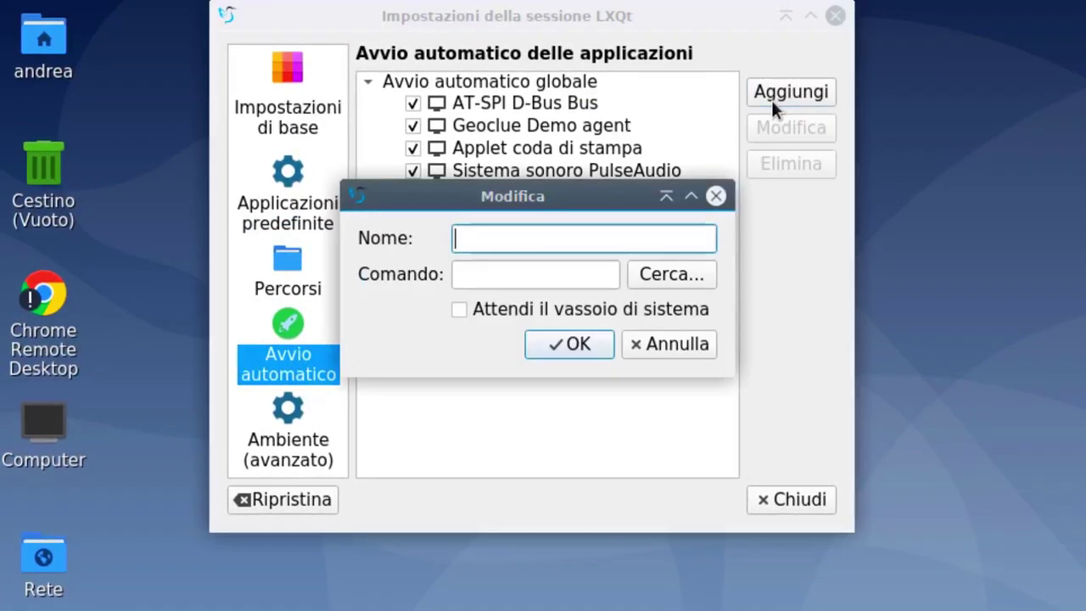
pyautogui.click(658, 272)
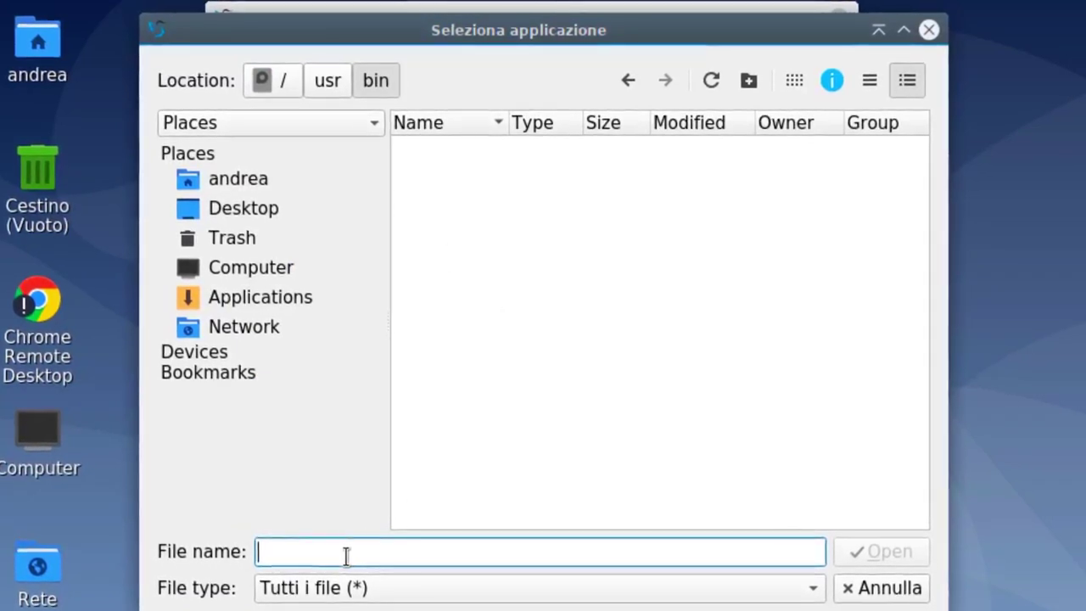
pyautogui.write('barr')
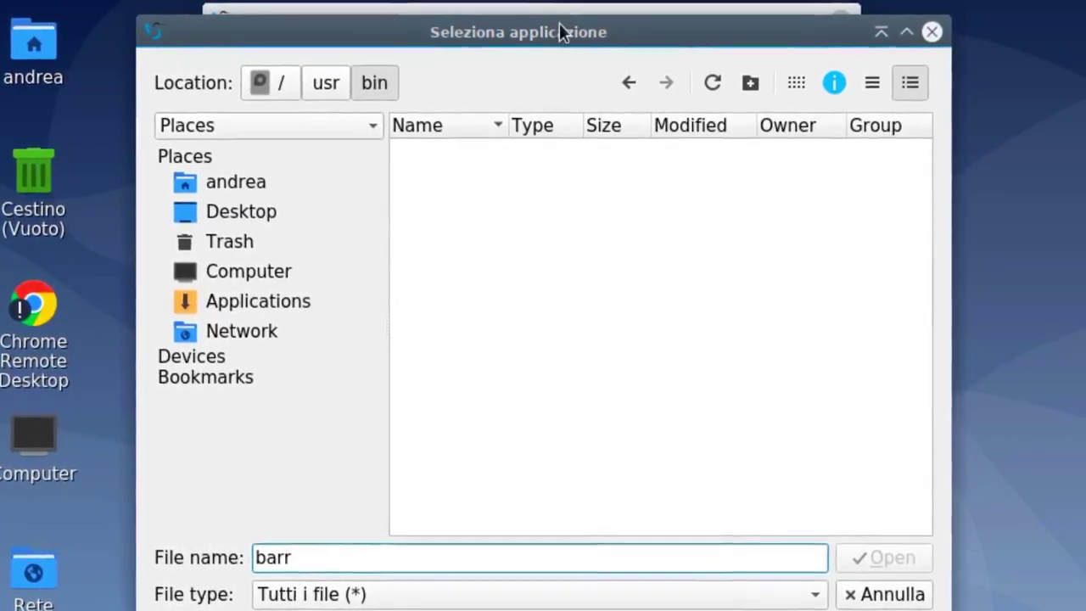
pyautogui.moveTo(554, 42)
pyautogui.mouseDown()
pyautogui.moveTo(526, 65)
pyautogui.moveTo(549, 60)
pyautogui.mouseUp()
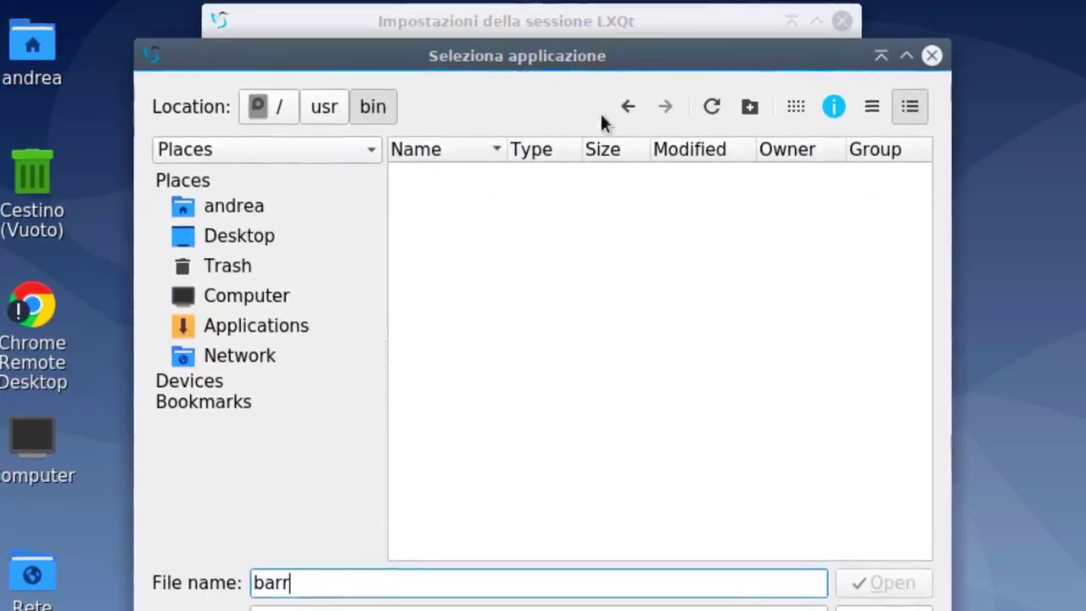